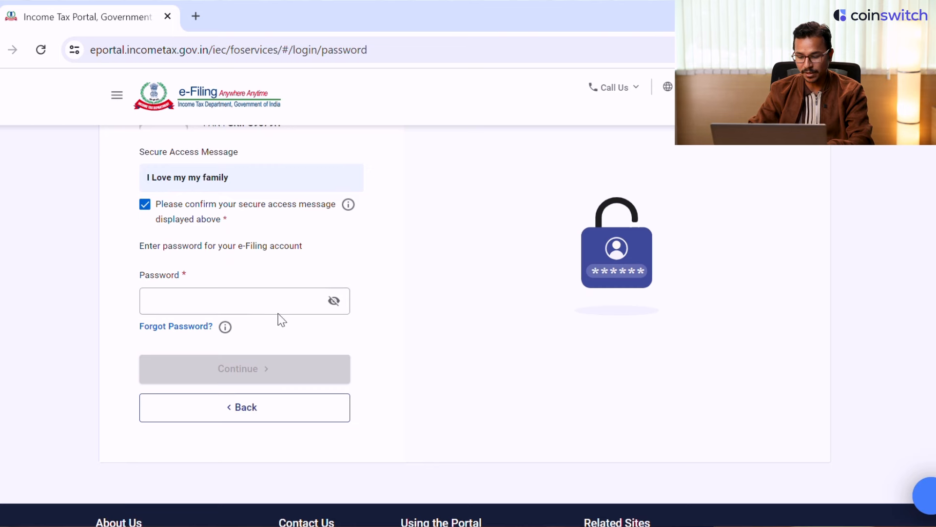
# Step: Enter the e-Filing account password and sign in to the dashboard
pyautogui.write('•••••••••••')
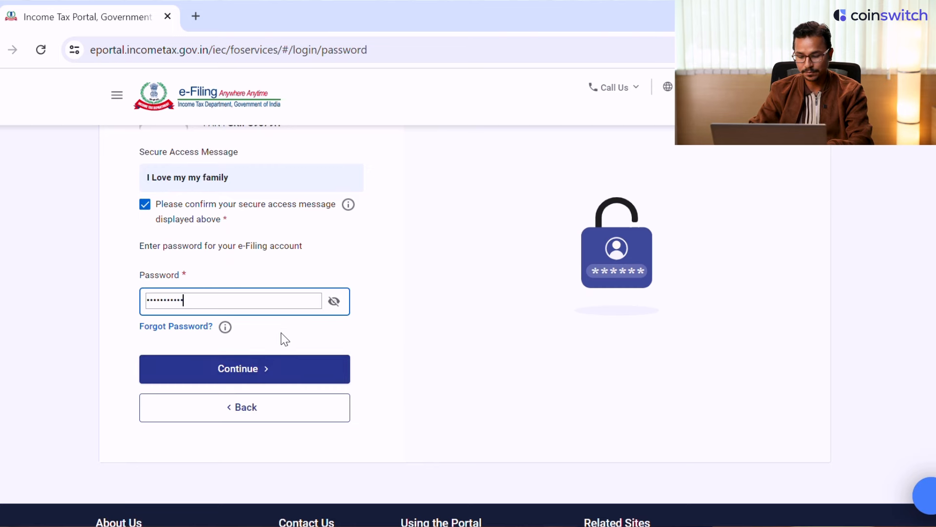
pyautogui.click(273, 377)
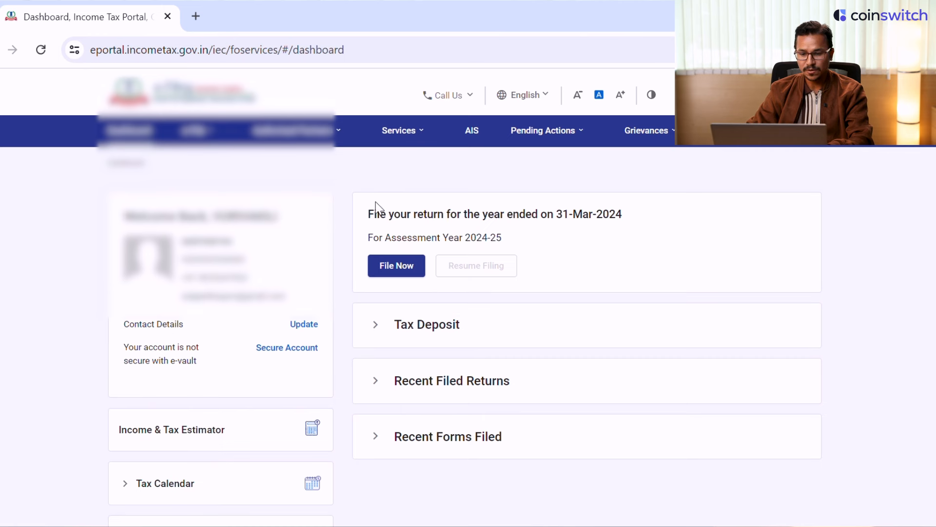
# Step: Begin filing the income tax return for assessment year 2024-25, choosing the Online mode of filing
pyautogui.moveTo(212, 146)
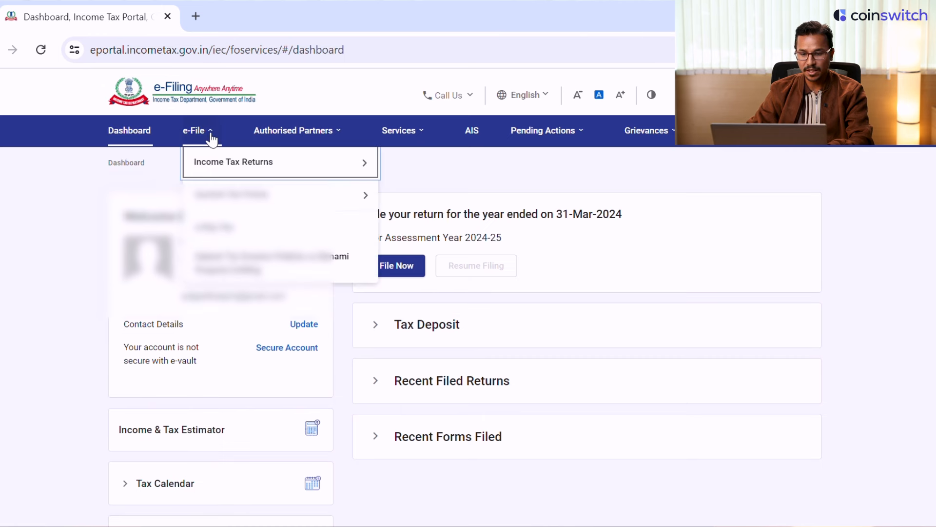
pyautogui.moveTo(234, 162)
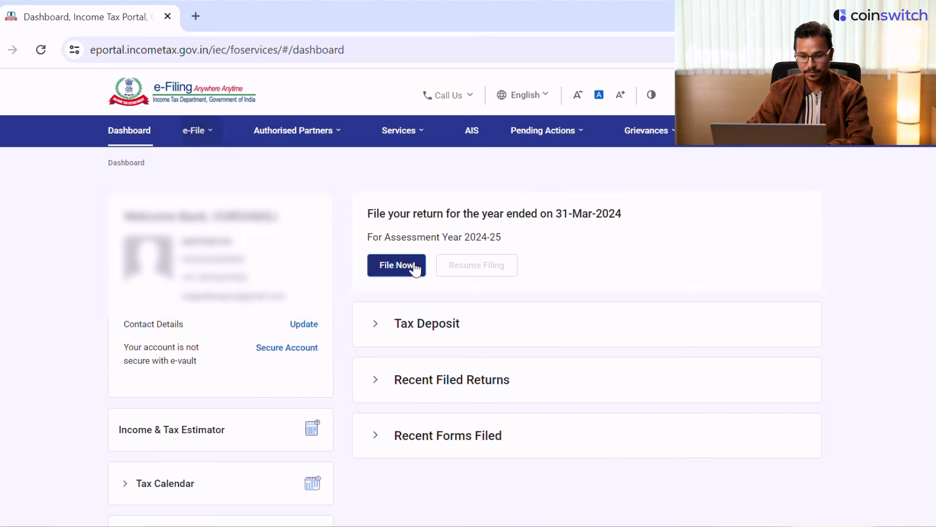
pyautogui.click(416, 269)
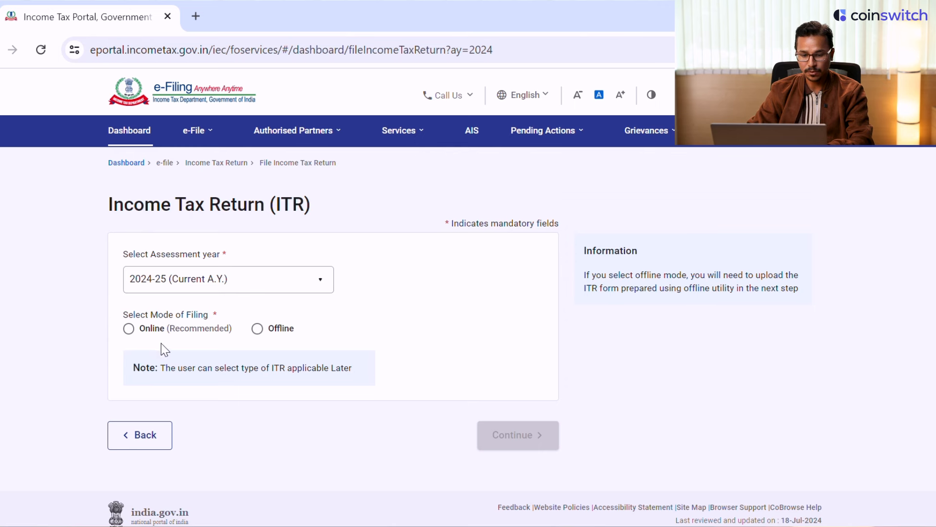
pyautogui.click(129, 329)
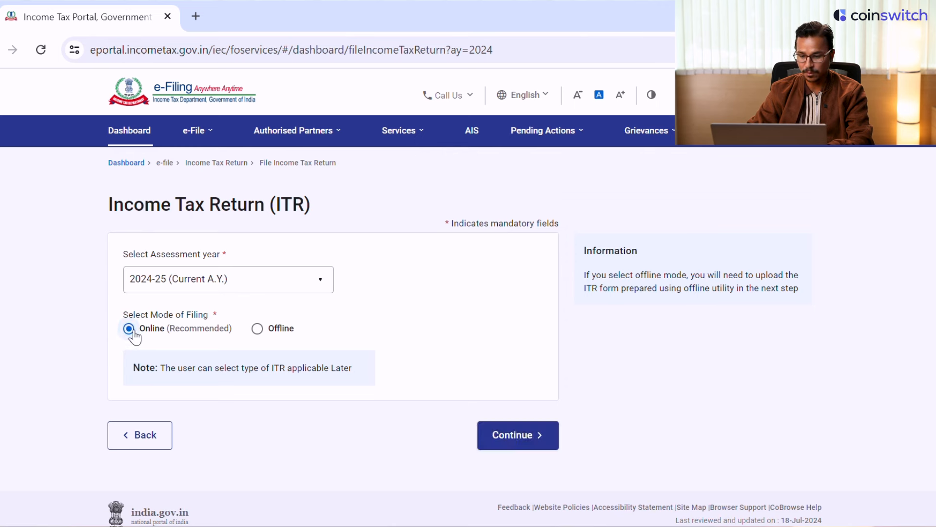
pyautogui.click(502, 439)
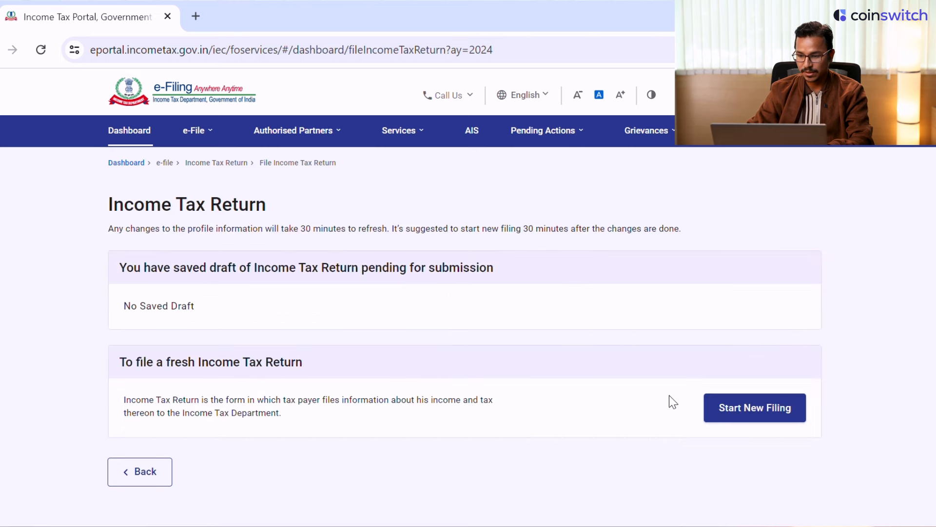
# Step: Start a new income tax return filing and set the applicable status to Individual
pyautogui.scroll(-2, 670, 395)
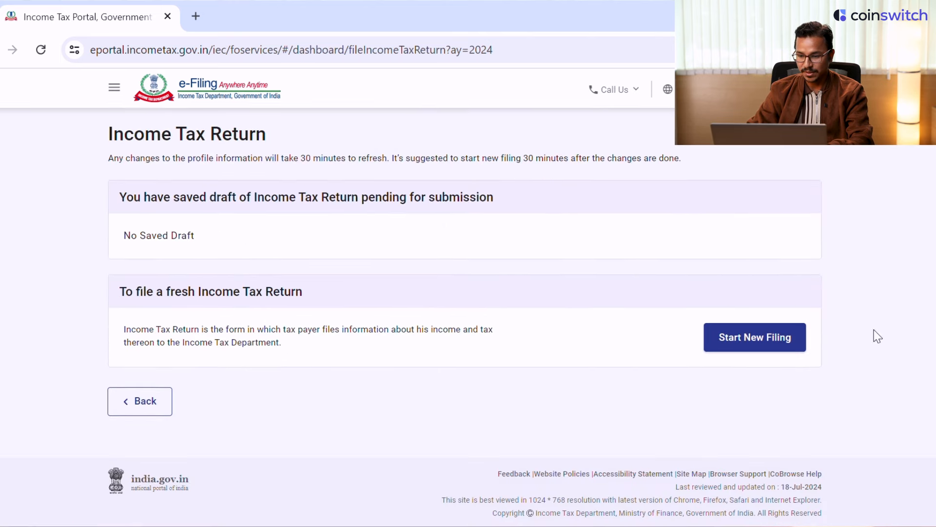
pyautogui.click(747, 351)
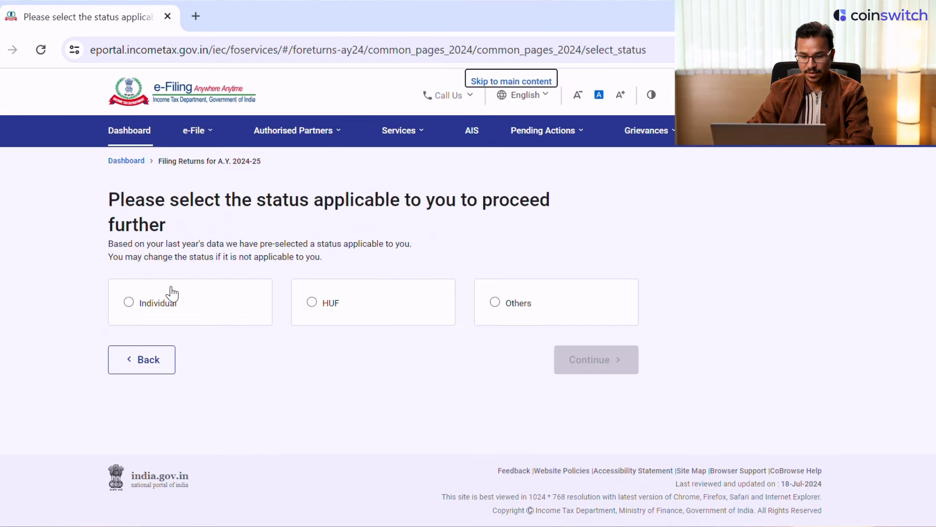
pyautogui.click(138, 308)
pyautogui.click(612, 370)
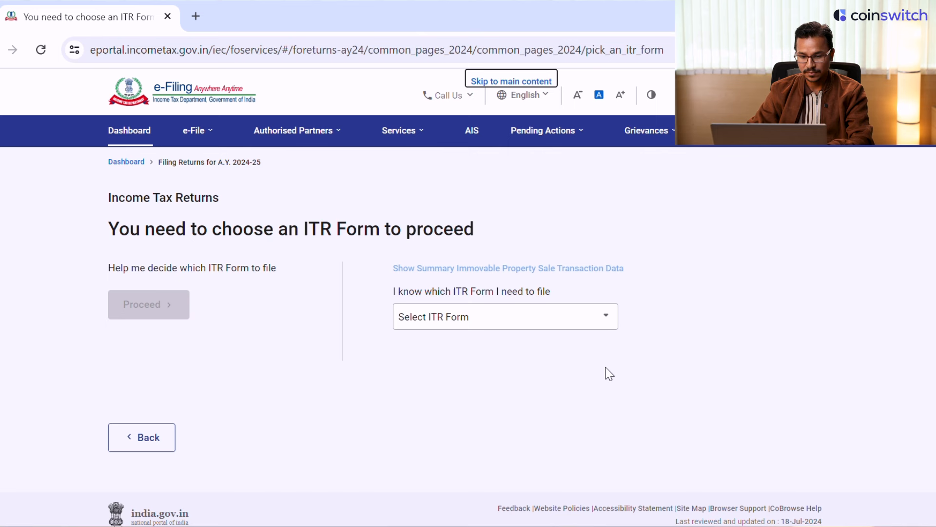
# Step: Choose ITR-2 as the return form, proceed with it, and acknowledge the New Tax Regime notice
pyautogui.click(576, 322)
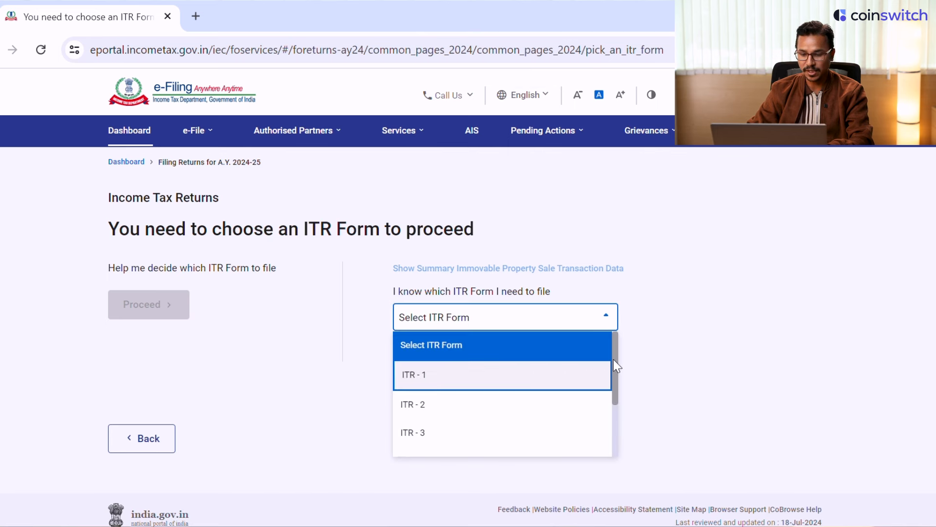
pyautogui.moveTo(615, 366); pyautogui.dragTo(616, 383)
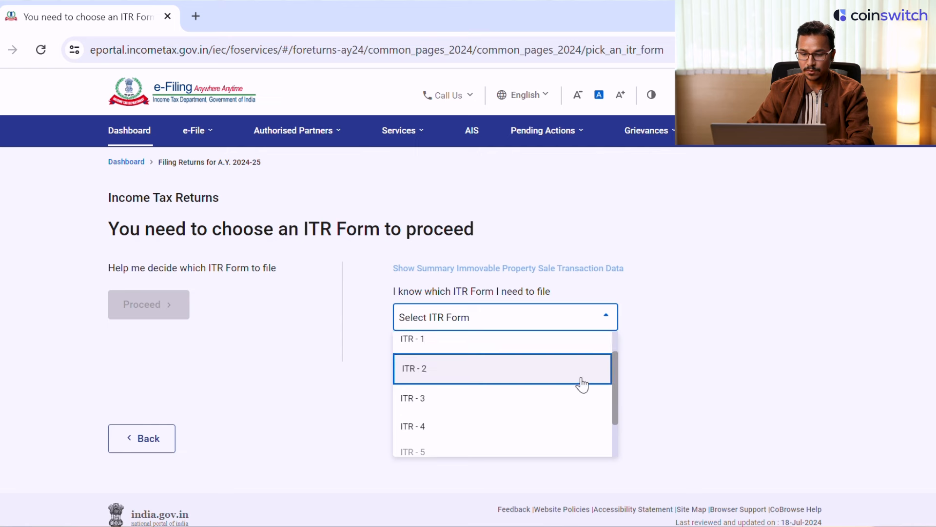
pyautogui.click(541, 383)
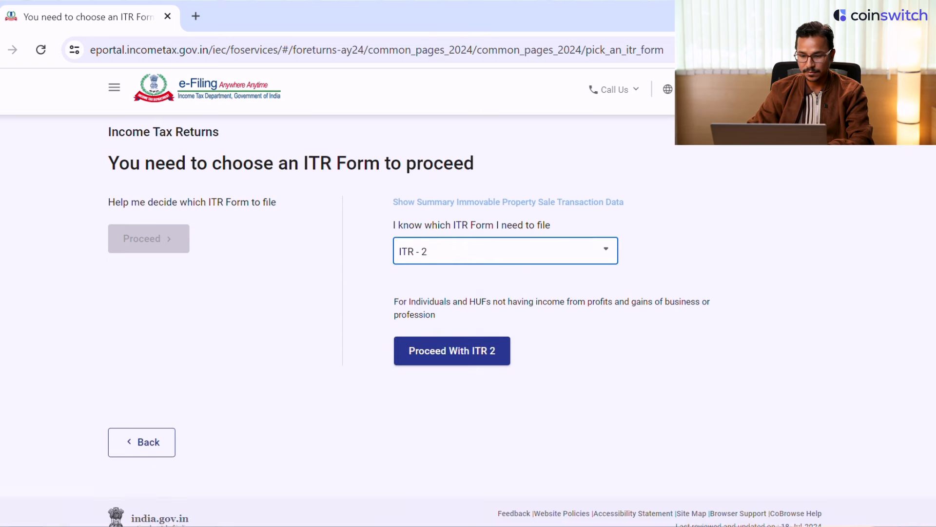
pyautogui.click(481, 354)
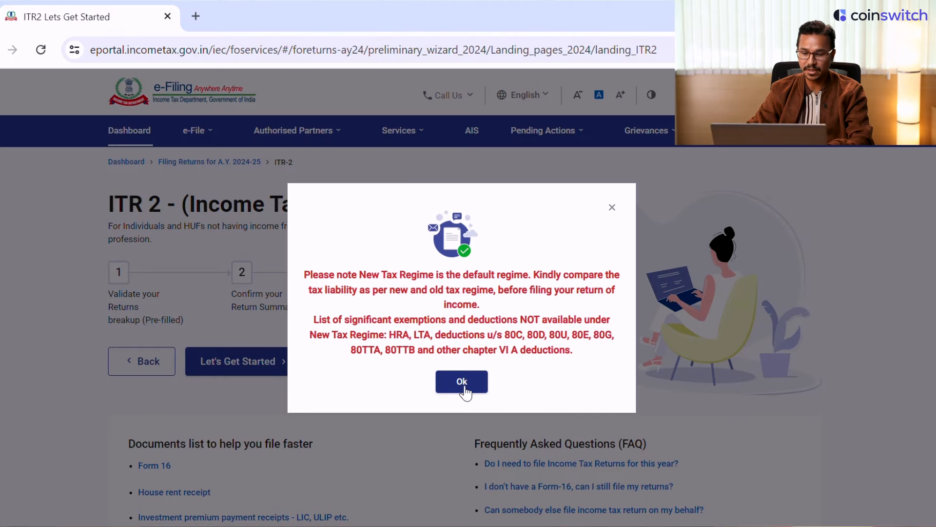
pyautogui.click(462, 385)
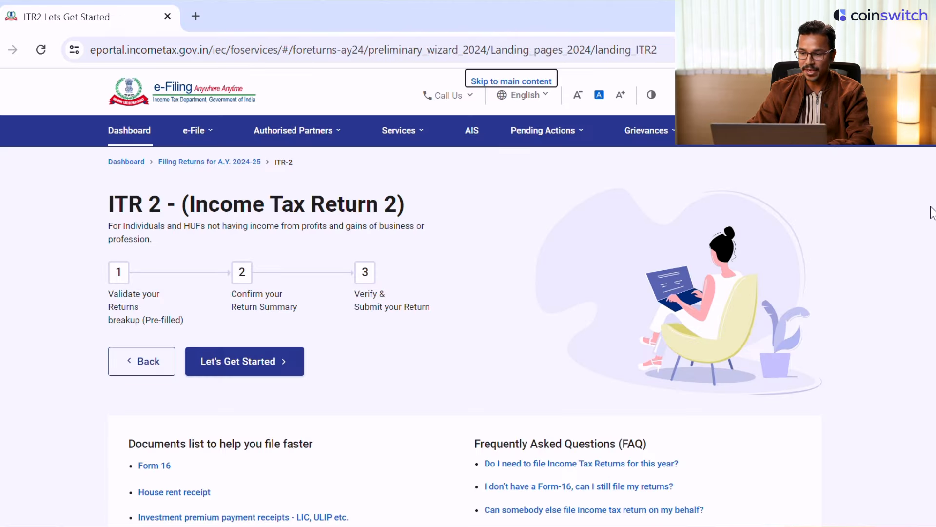
# Step: Get started with ITR-2 and give "Taxable income is more than basic exemption limit" as the reason for filing
pyautogui.scroll(-3, 468, 317)
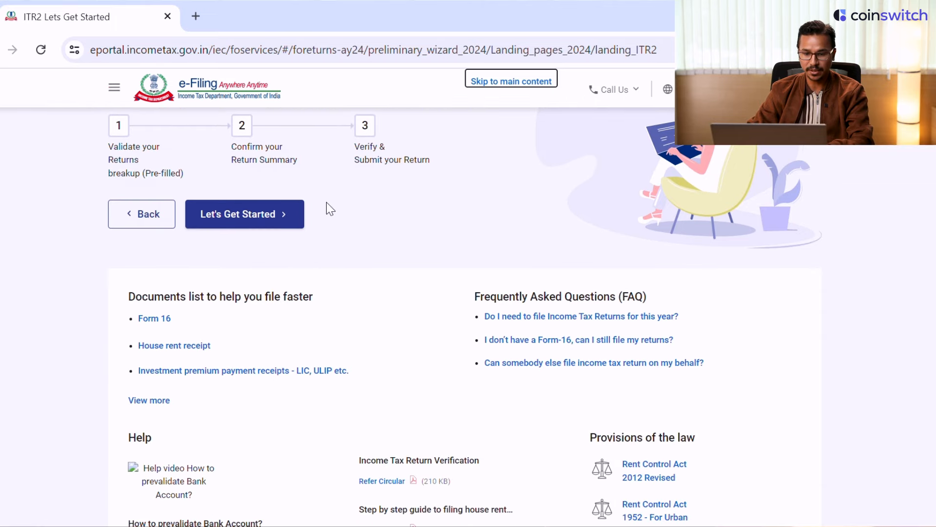
pyautogui.click(255, 222)
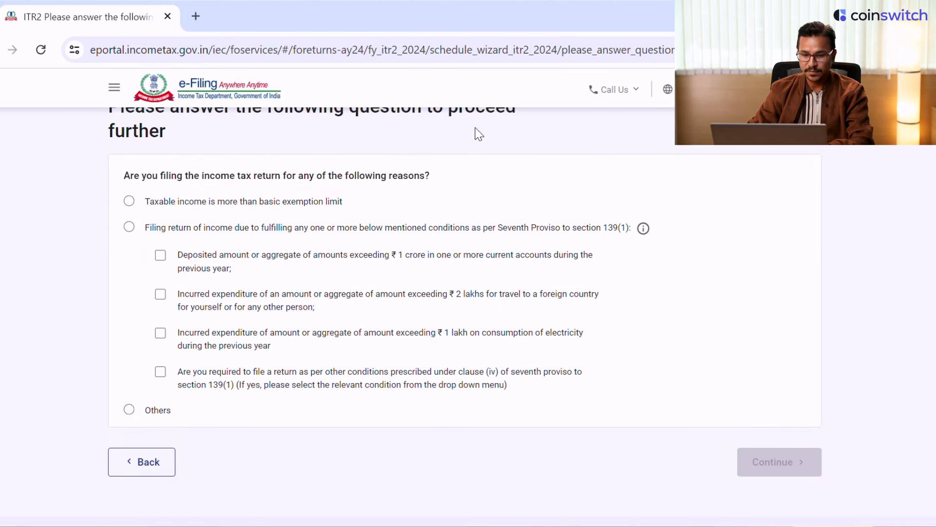
pyautogui.click(130, 201)
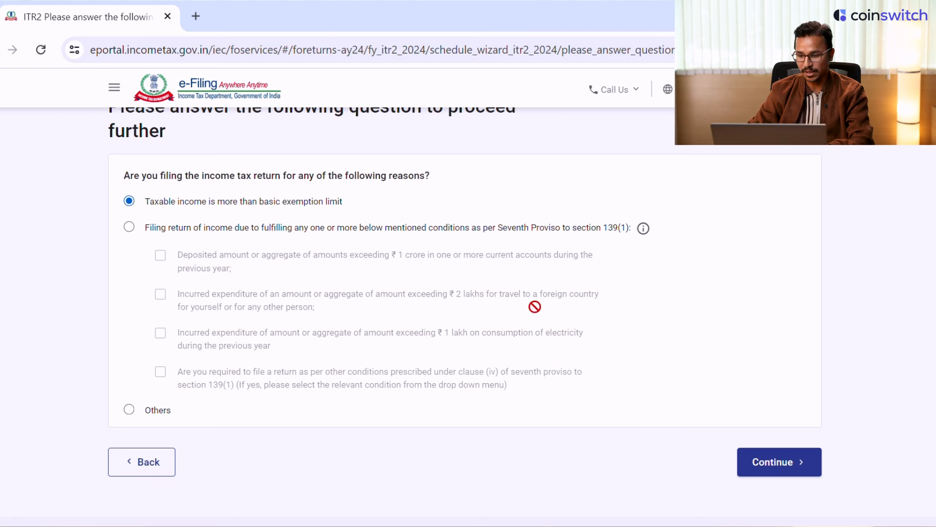
pyautogui.click(752, 468)
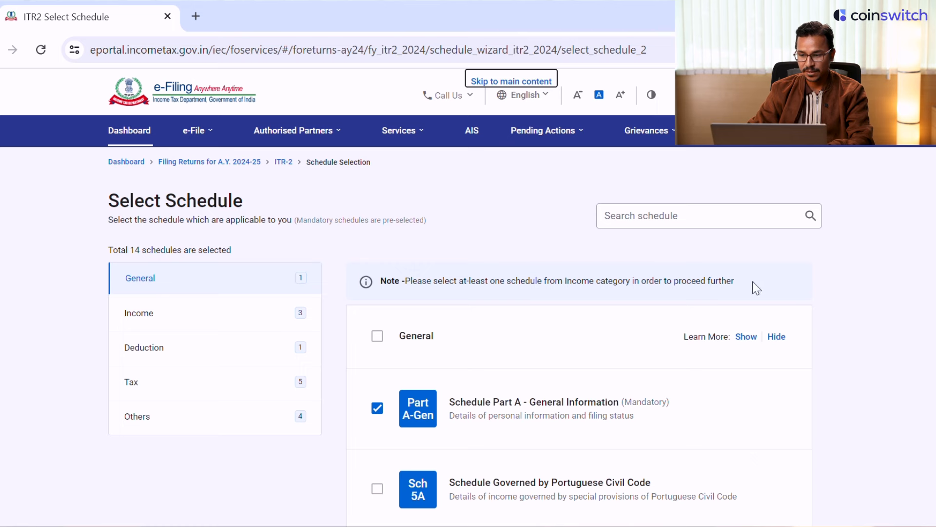
# Step: In the Income category of the schedule selection, include Schedule Capital Gains and Schedule VDA
pyautogui.scroll(-2, 465, 336)
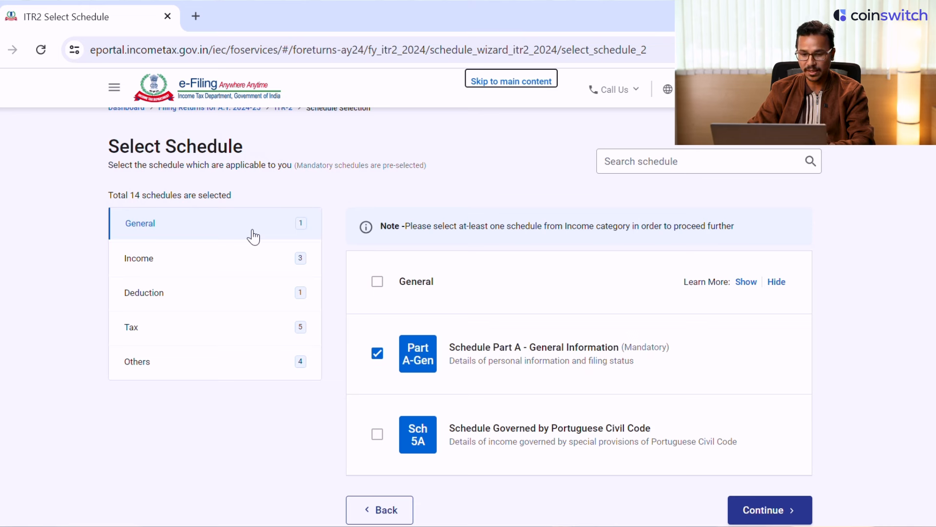
pyautogui.click(186, 274)
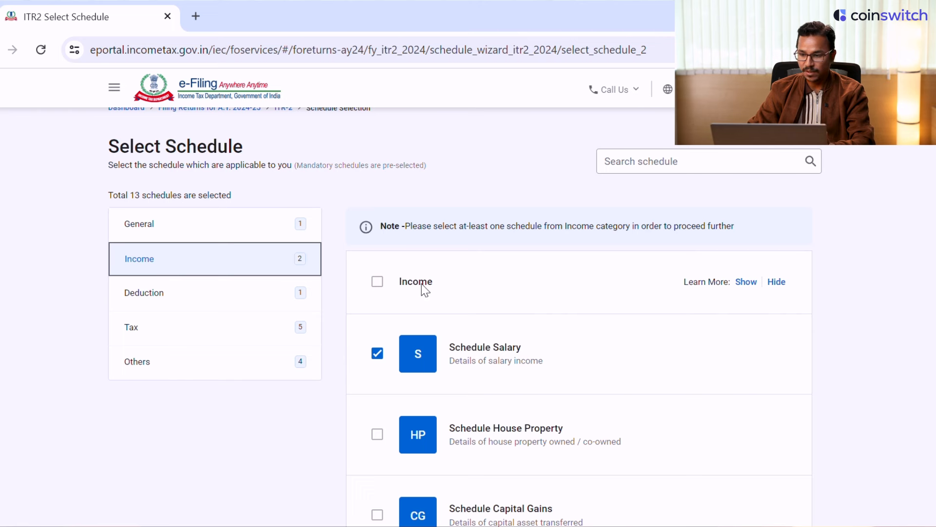
pyautogui.scroll(-4, 461, 317)
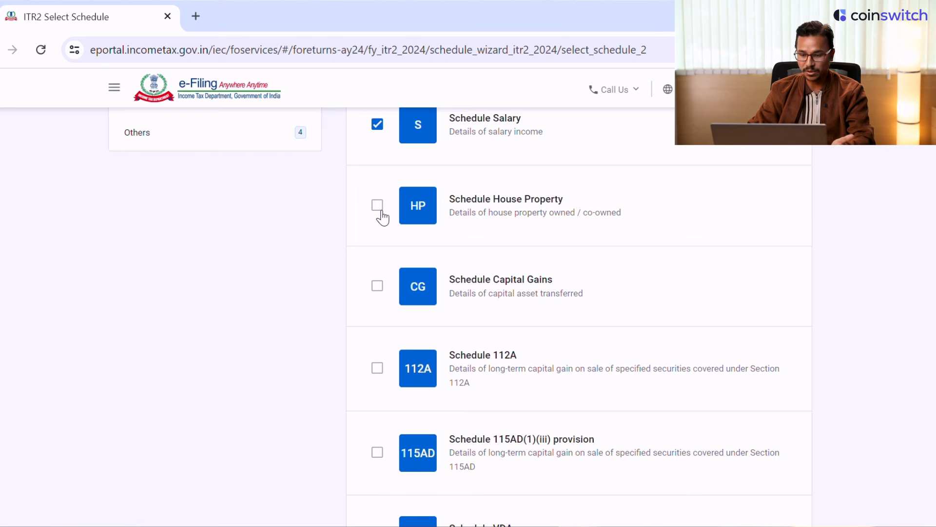
pyautogui.click(379, 286)
pyautogui.scroll(-5, 354, 302)
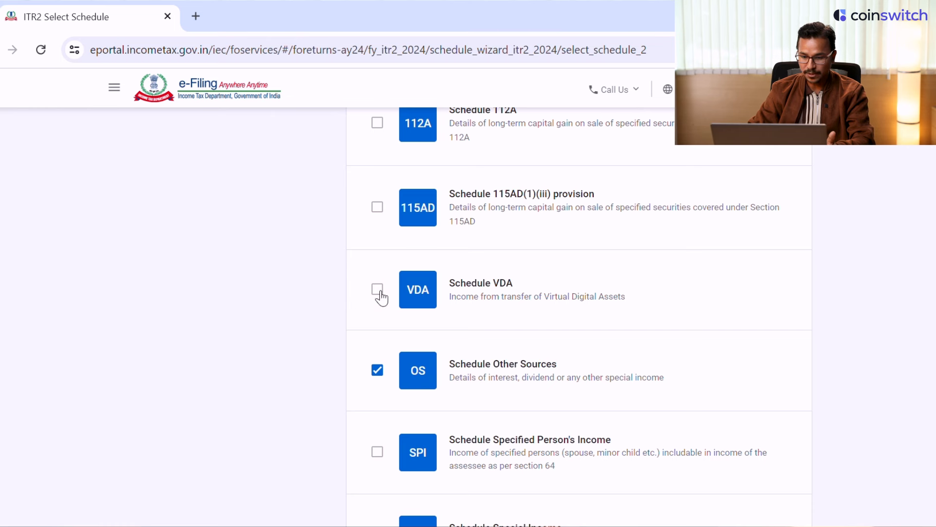
pyautogui.click(378, 290)
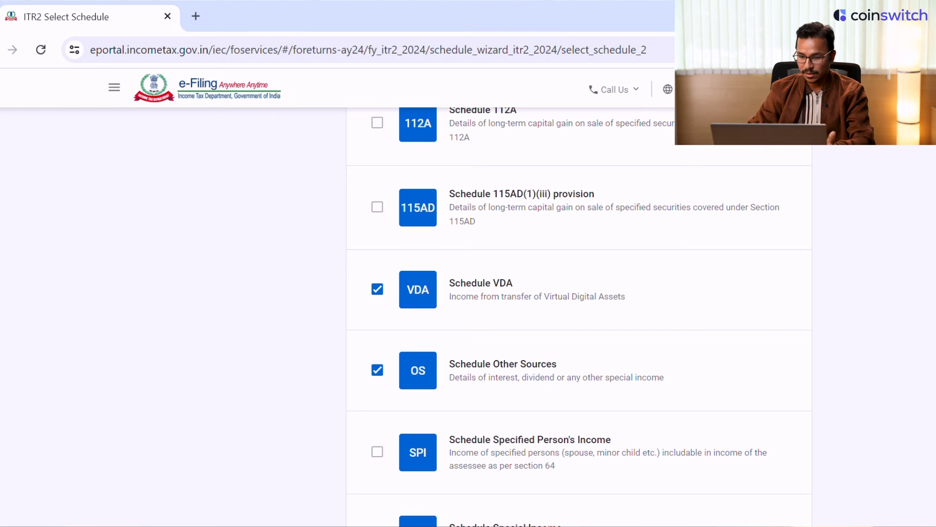
# Step: Review the remaining Income schedules and the schedules in the Deduction category, including Chapter VI-A
pyautogui.scroll(-4, 505, 268)
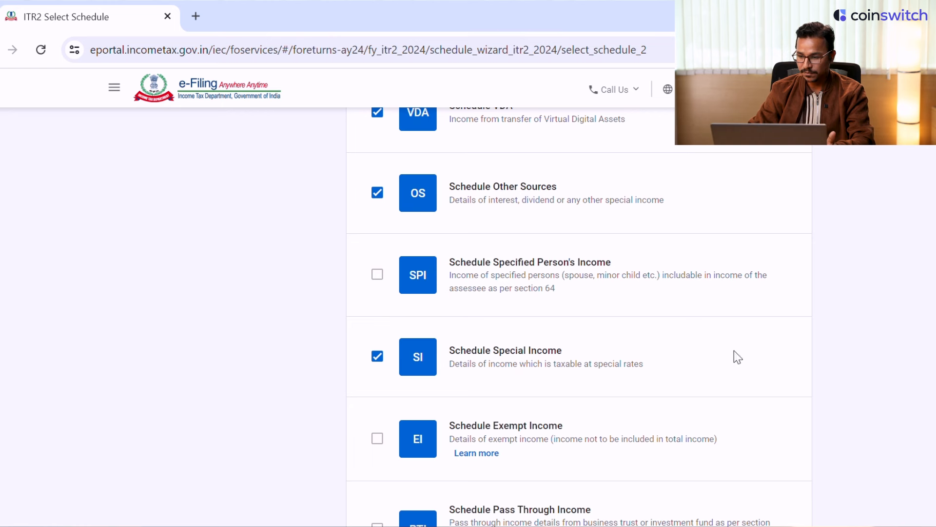
pyautogui.scroll(-5, 580, 317)
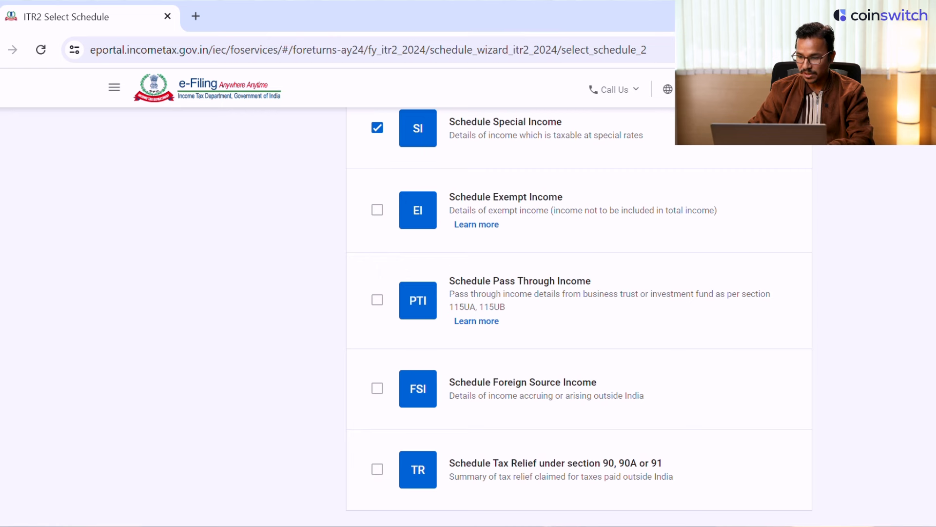
pyautogui.scroll(-3, 579, 317)
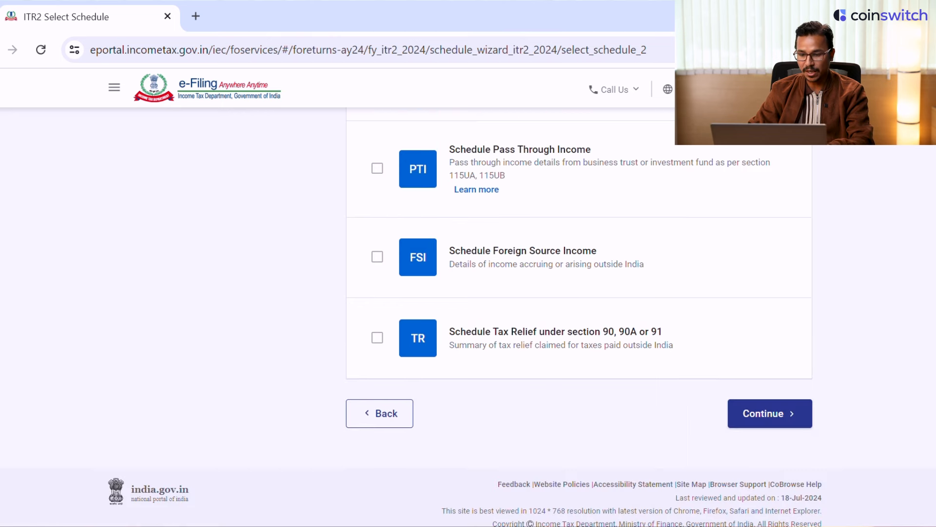
pyautogui.scroll(2, 580, 317)
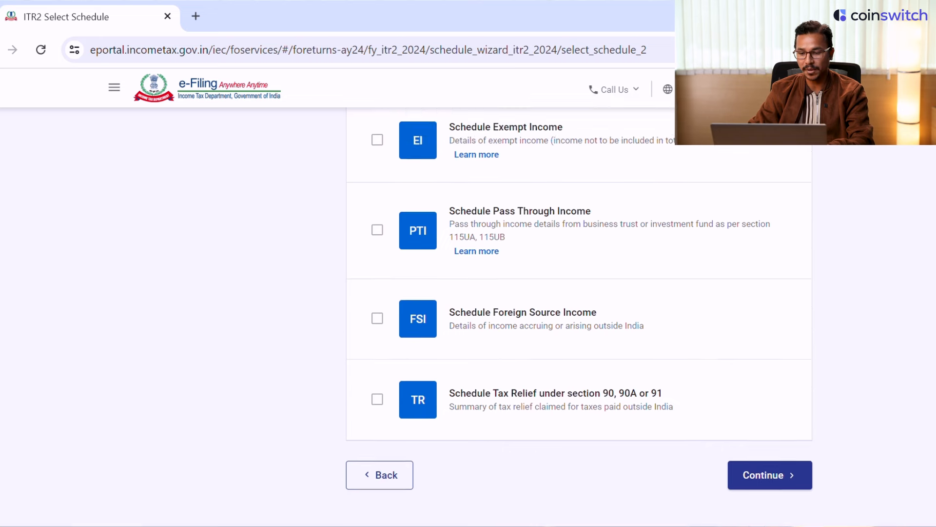
pyautogui.scroll(-1, 579, 317)
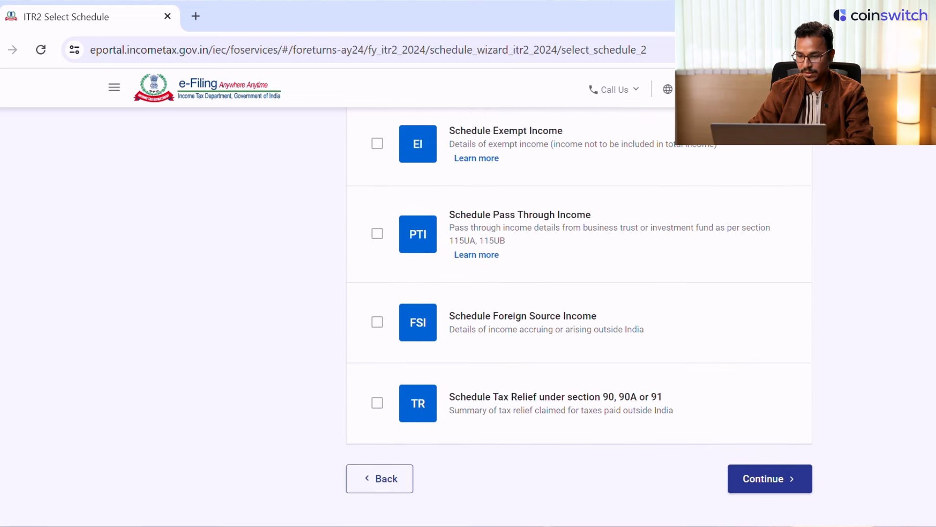
pyautogui.scroll(15, 279, 302)
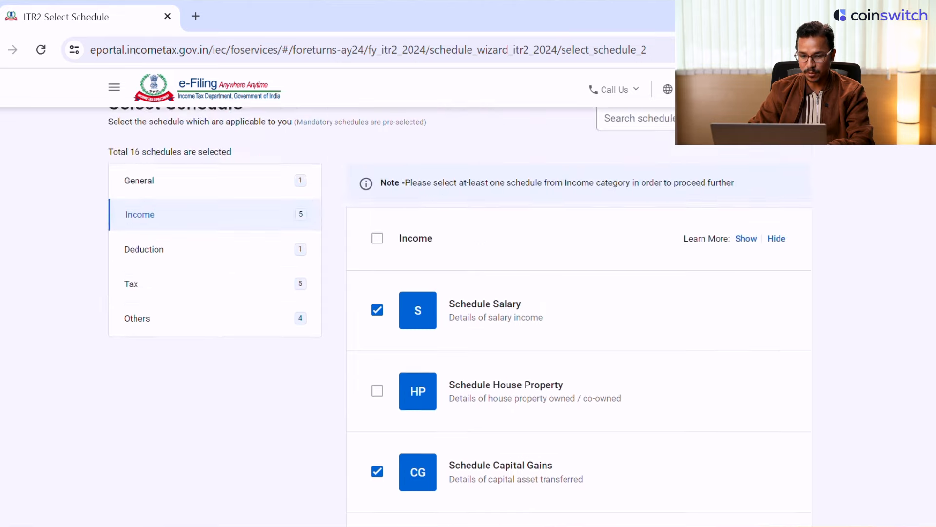
pyautogui.click(247, 288)
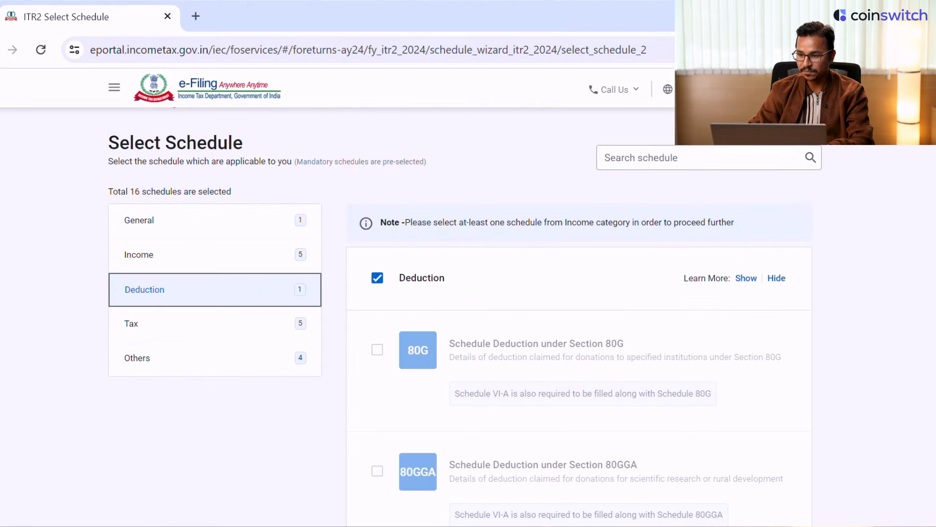
pyautogui.scroll(-9, 465, 315)
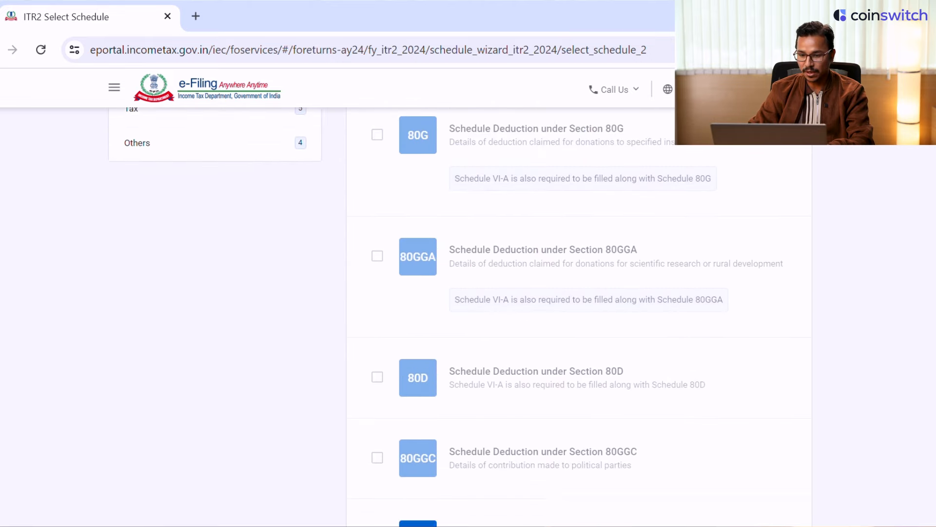
pyautogui.scroll(-2, 627, 330)
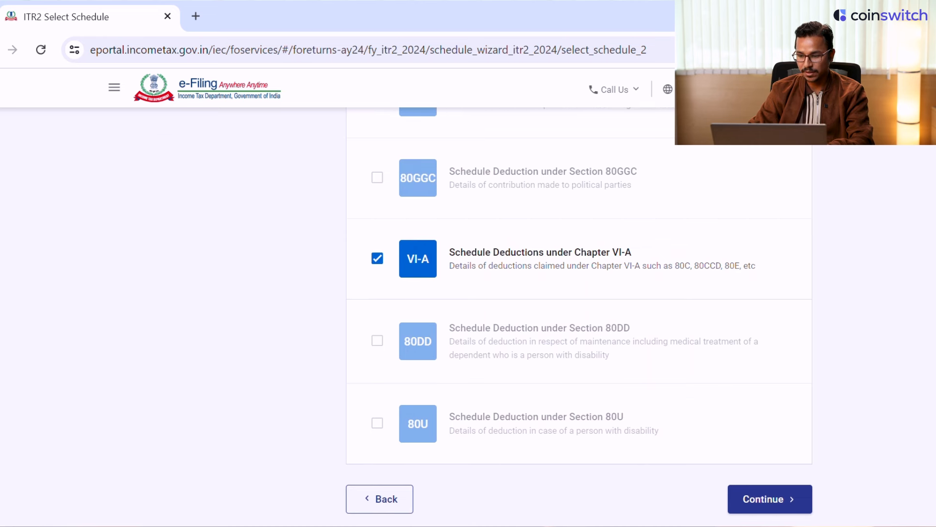
pyautogui.scroll(3, 579, 315)
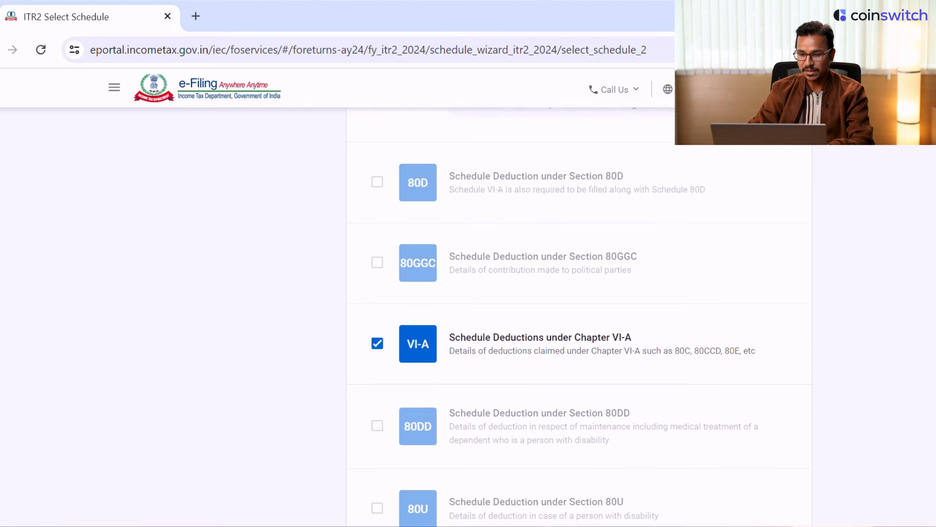
pyautogui.scroll(8, 412, 310)
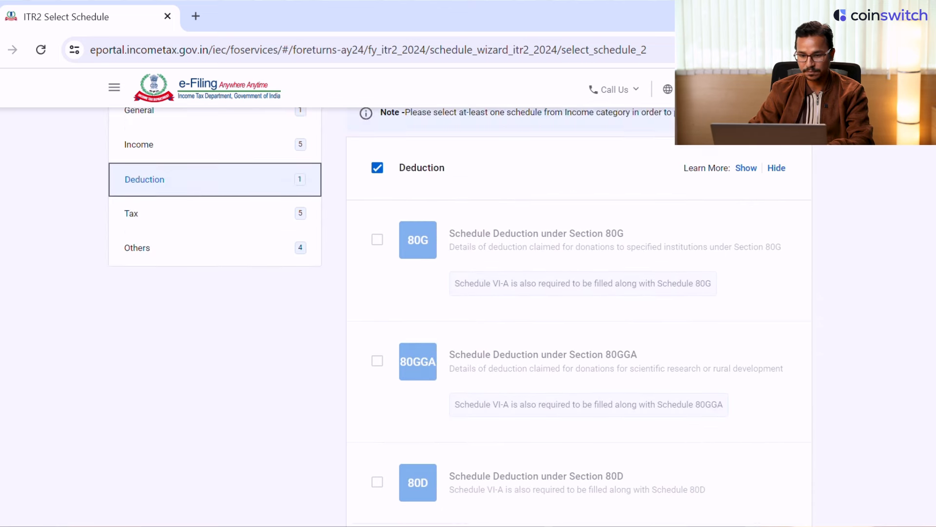
# Step: Review the schedules in the Tax and Others categories of the schedule selection
pyautogui.click(261, 382)
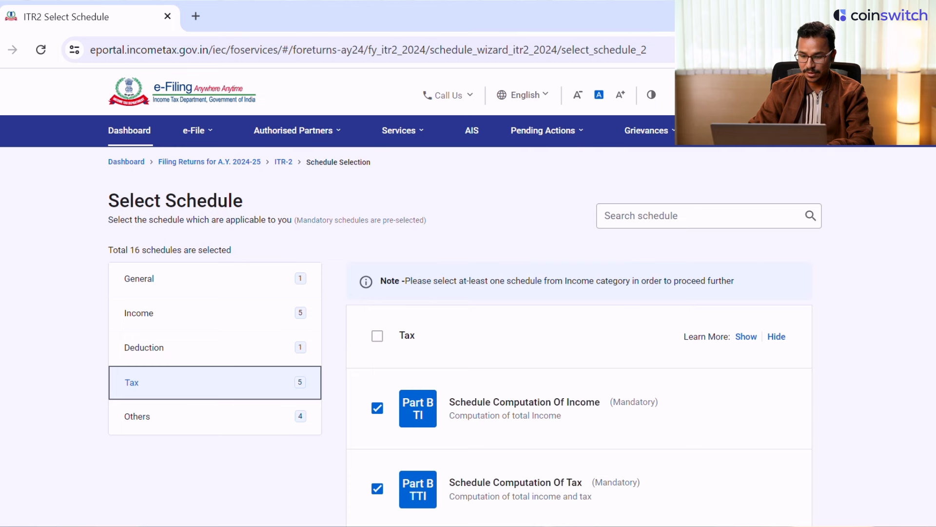
pyautogui.scroll(-5, 468, 215)
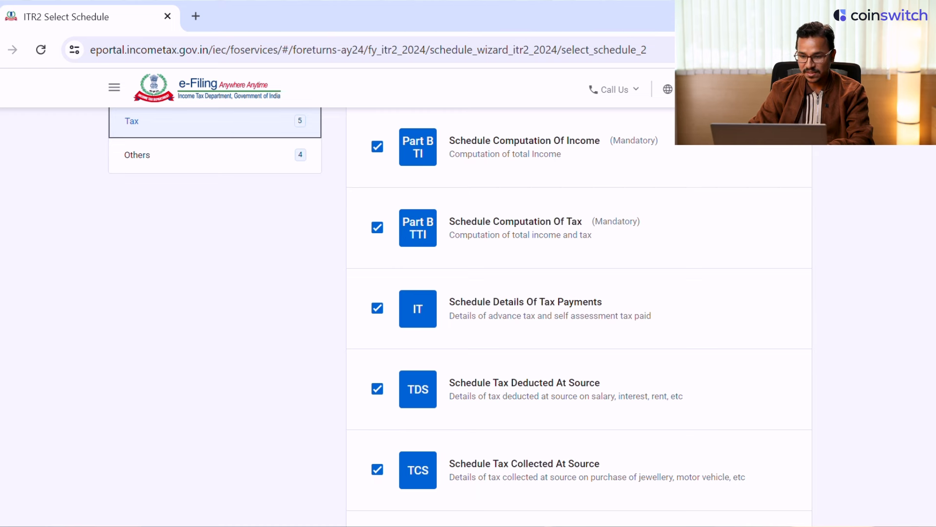
pyautogui.scroll(-3, 560, 264)
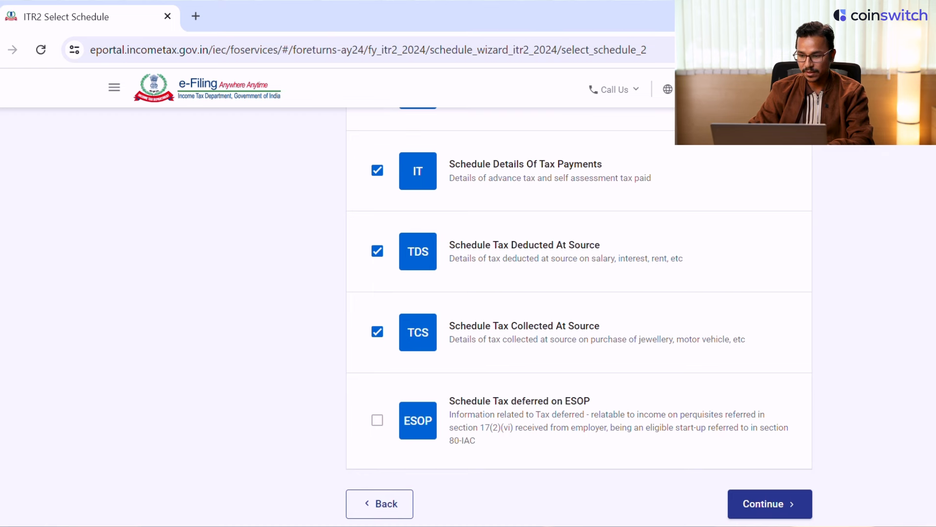
pyautogui.scroll(5, 579, 317)
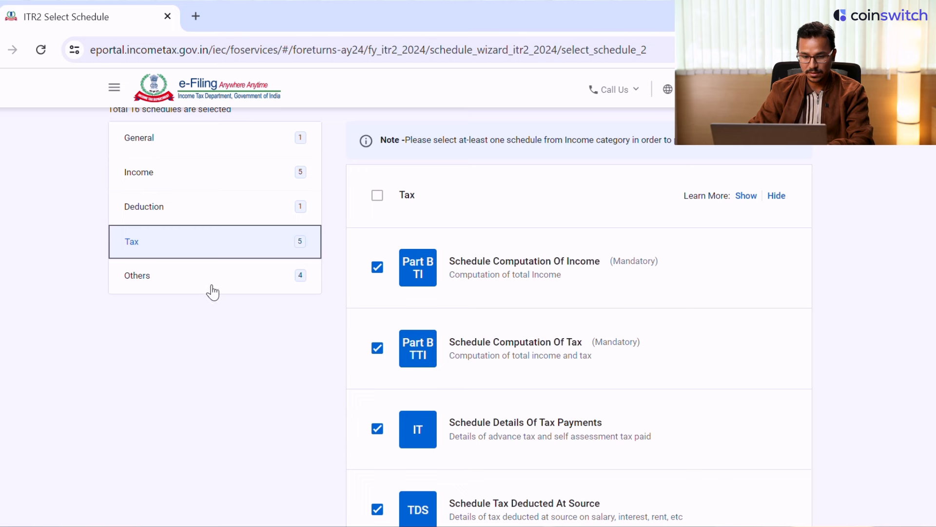
pyautogui.click(210, 281)
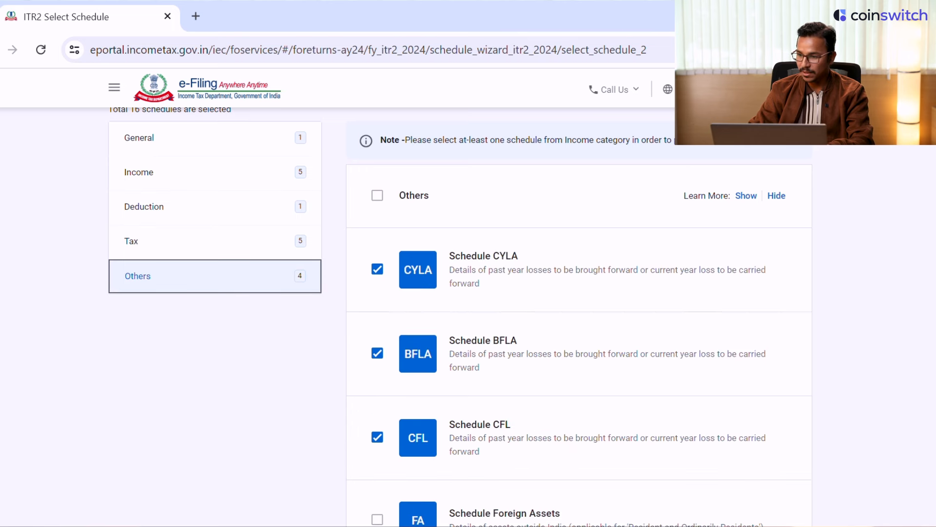
pyautogui.scroll(-2, 489, 172)
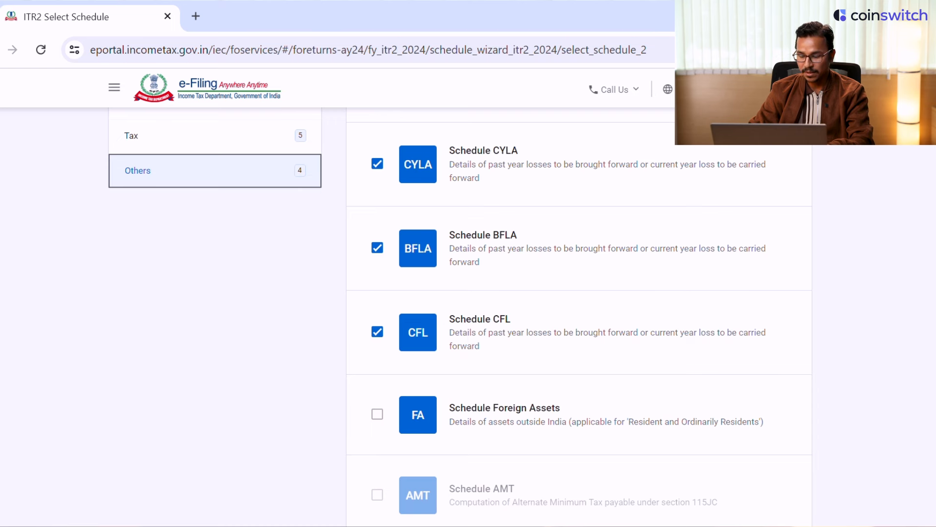
pyautogui.scroll(-2, 460, 319)
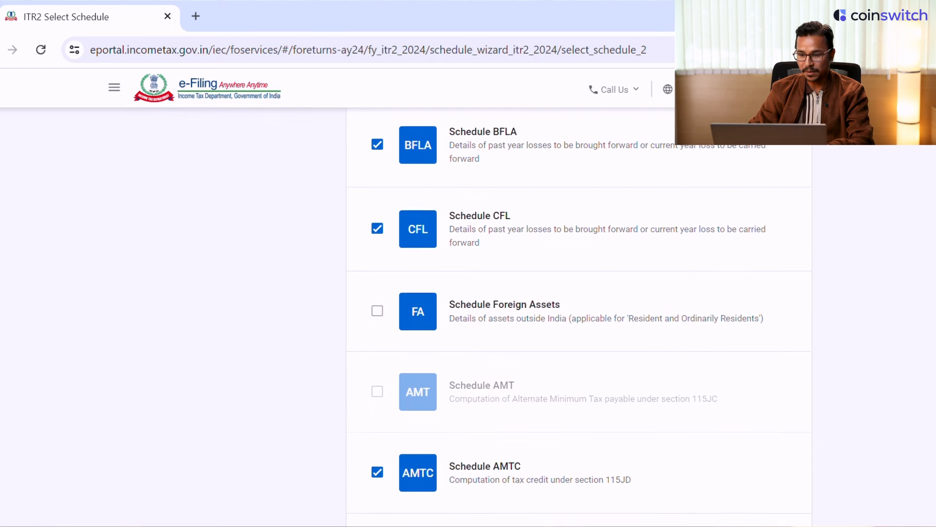
pyautogui.scroll(3, 460, 319)
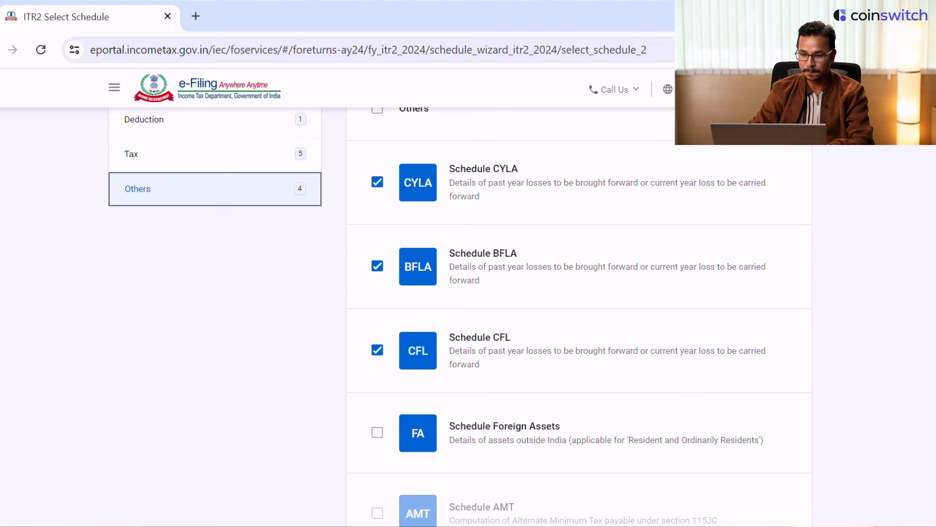
pyautogui.scroll(-5, 460, 317)
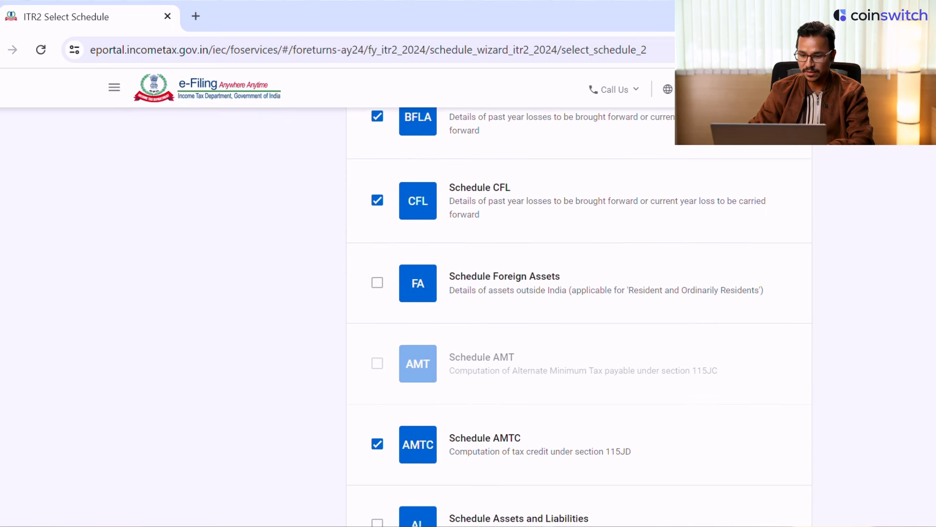
pyautogui.scroll(-2, 607, 376)
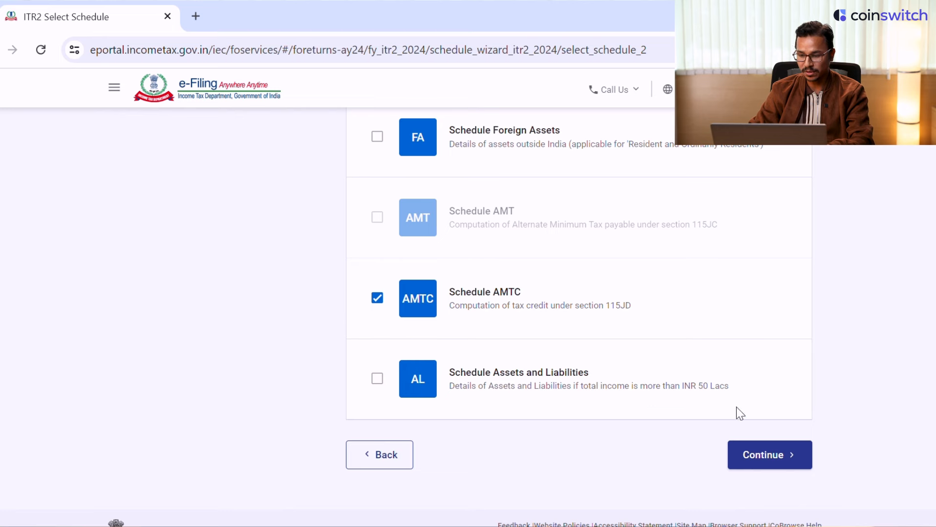
# Step: Continue with the selected schedules, skipping the schedule questions, and acknowledge the pre-filled data notice
pyautogui.click(784, 469)
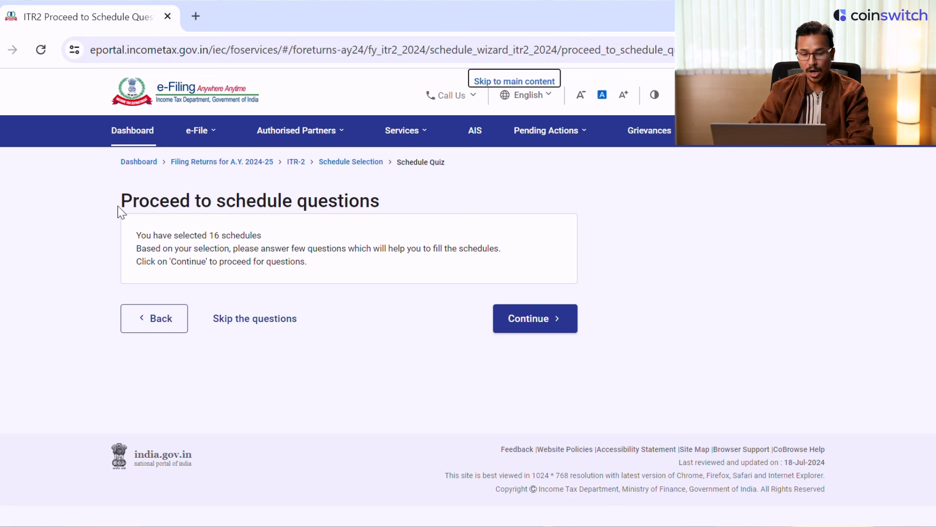
pyautogui.click(262, 323)
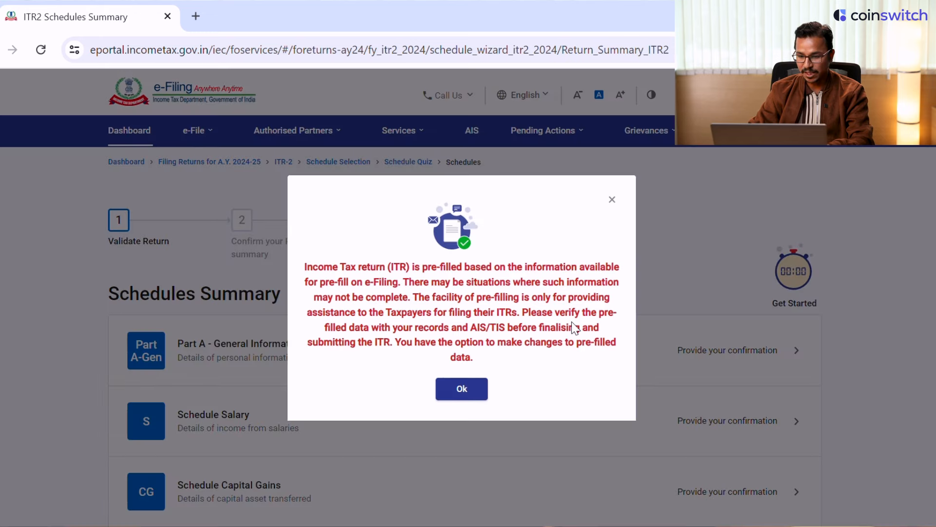
pyautogui.click(457, 389)
# Step: Open Part A - General Information from the Schedules Summary and check its Personal Information and Contact sections
pyautogui.scroll(-4, 556, 249)
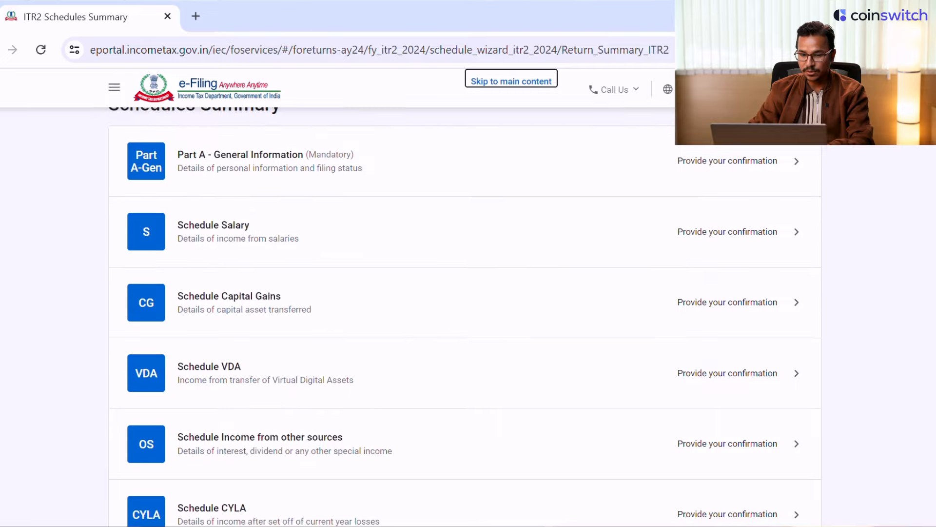
pyautogui.scroll(1, 560, 257)
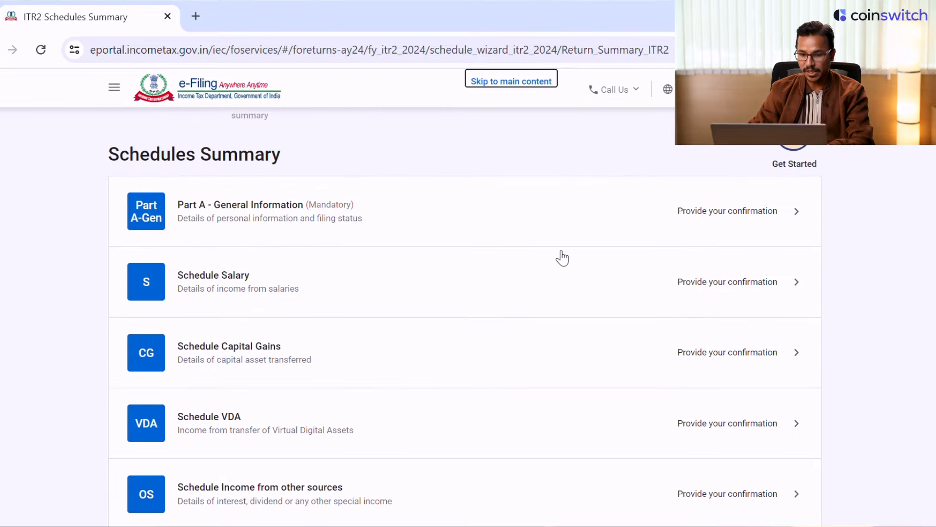
pyautogui.click(545, 228)
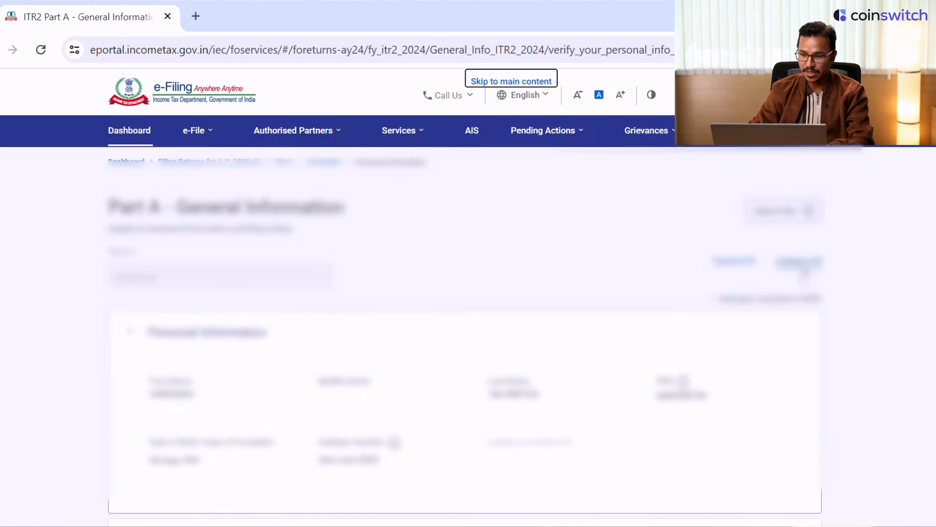
pyautogui.scroll(-5, 463, 317)
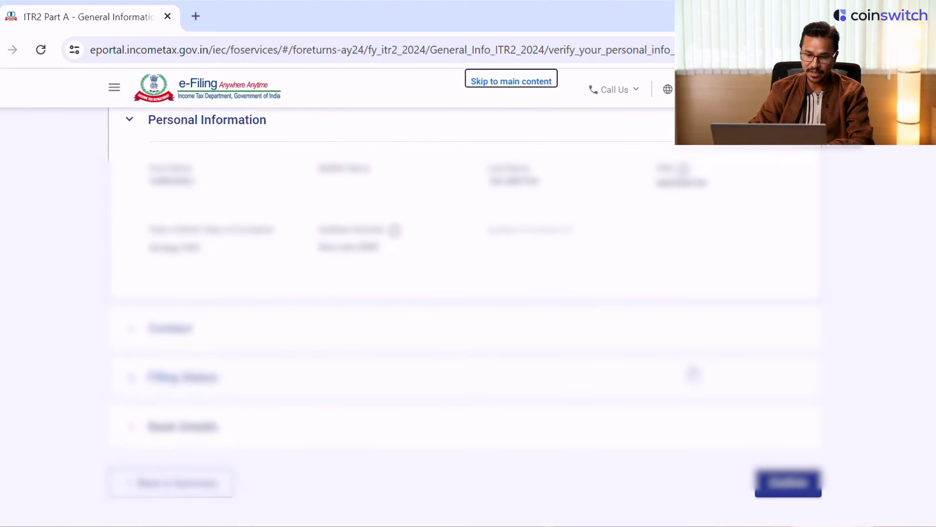
pyautogui.click(379, 341)
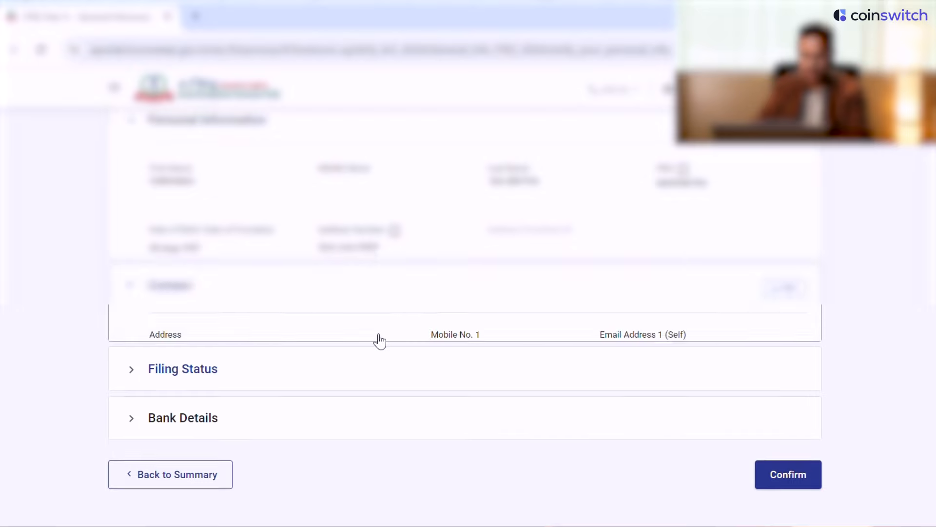
# Step: In Filing Status, set the residential status to Resident, with the condition of 182 days or more in India during the previous year
pyautogui.click(291, 334)
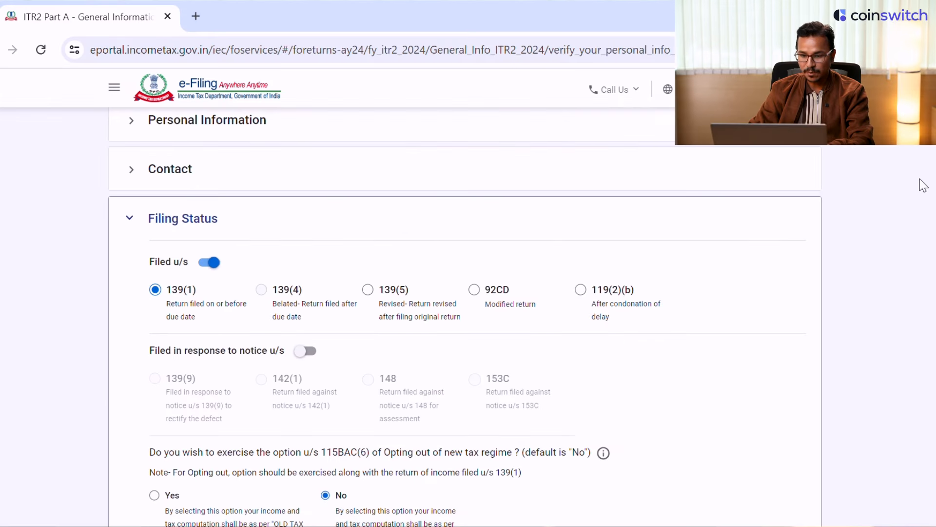
pyautogui.scroll(-5, 464, 317)
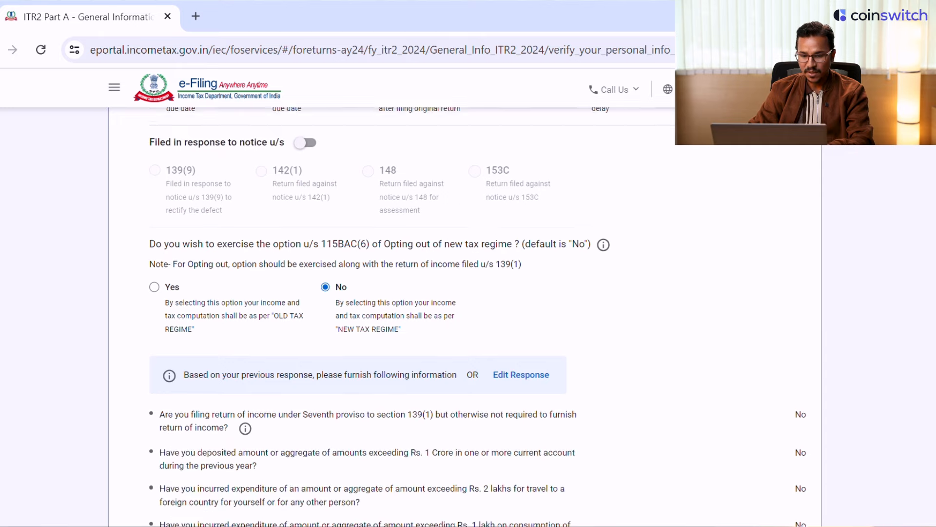
pyautogui.scroll(1, 318, 236)
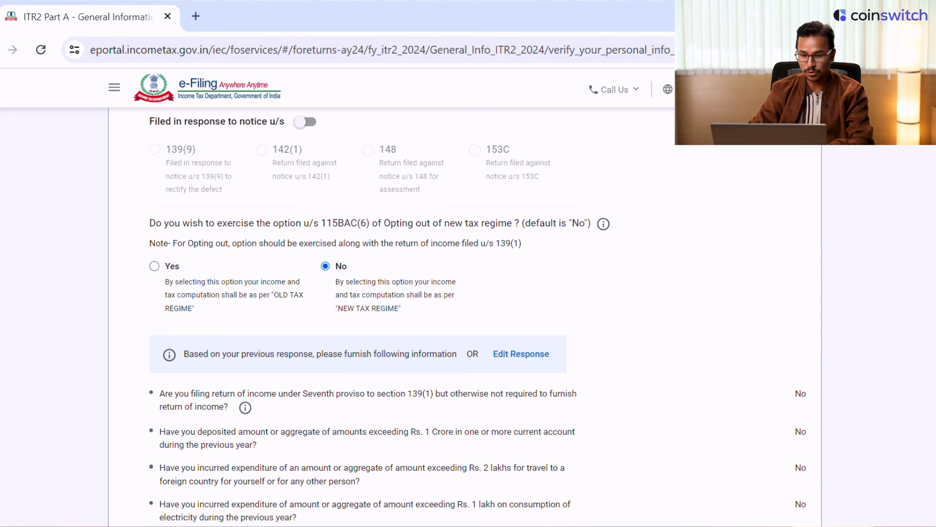
pyautogui.scroll(-4, 478, 321)
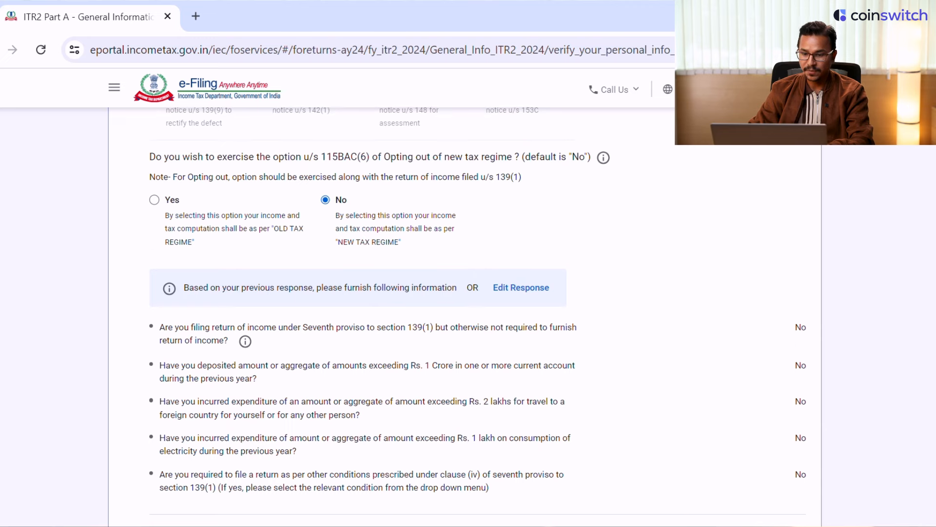
pyautogui.scroll(3, 478, 317)
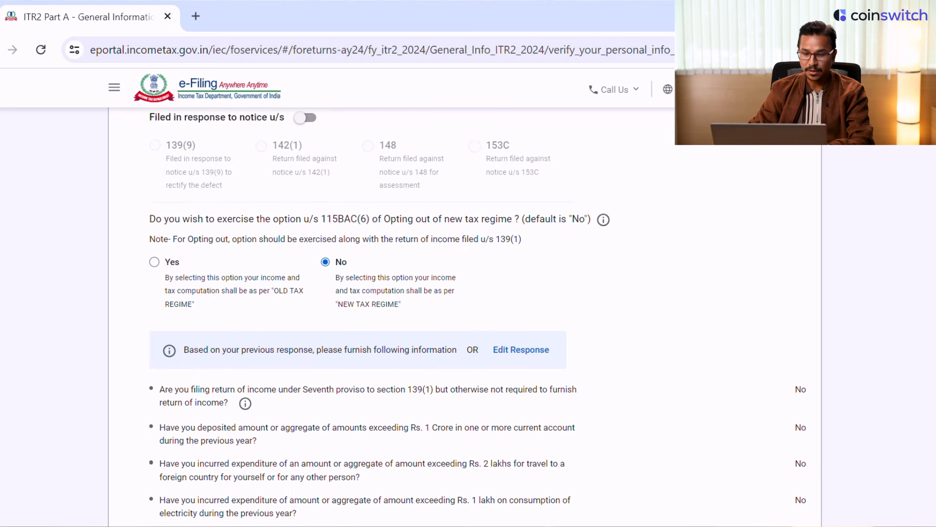
pyautogui.scroll(-4, 478, 317)
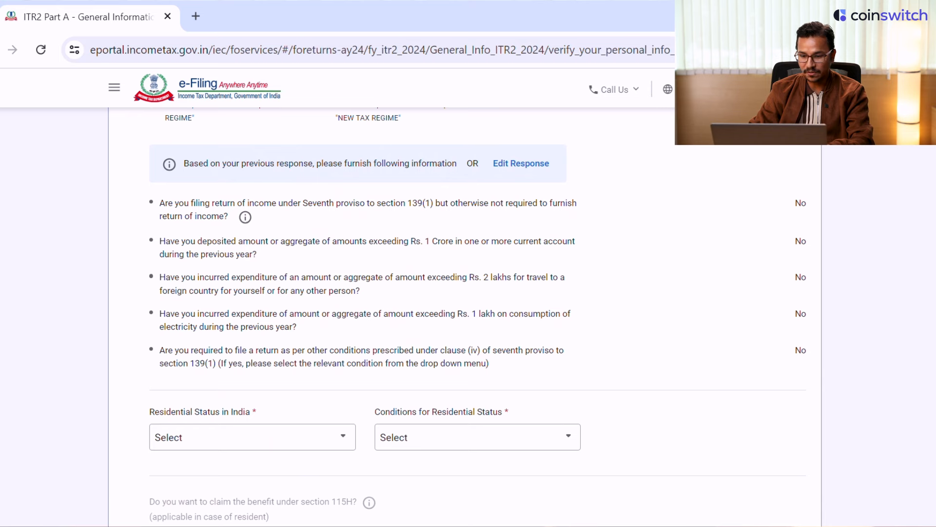
pyautogui.scroll(-5, 789, 295)
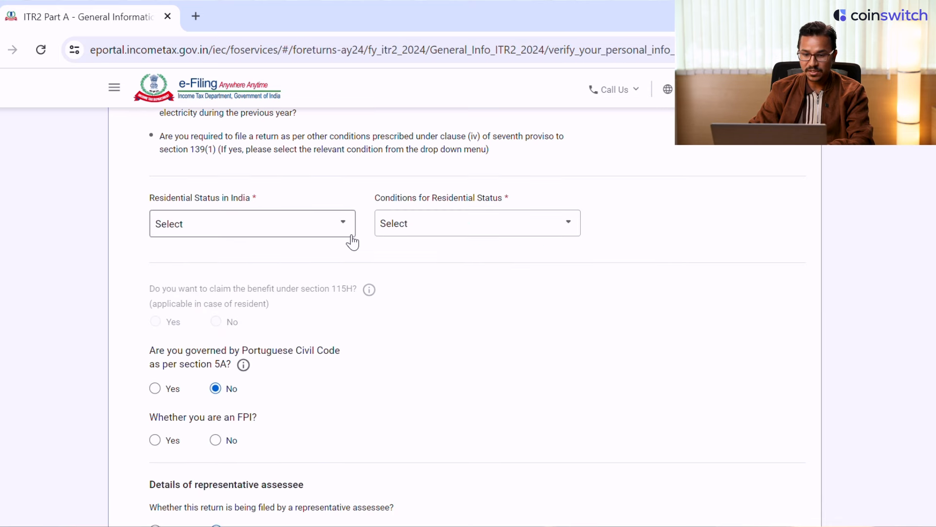
pyautogui.click(330, 230)
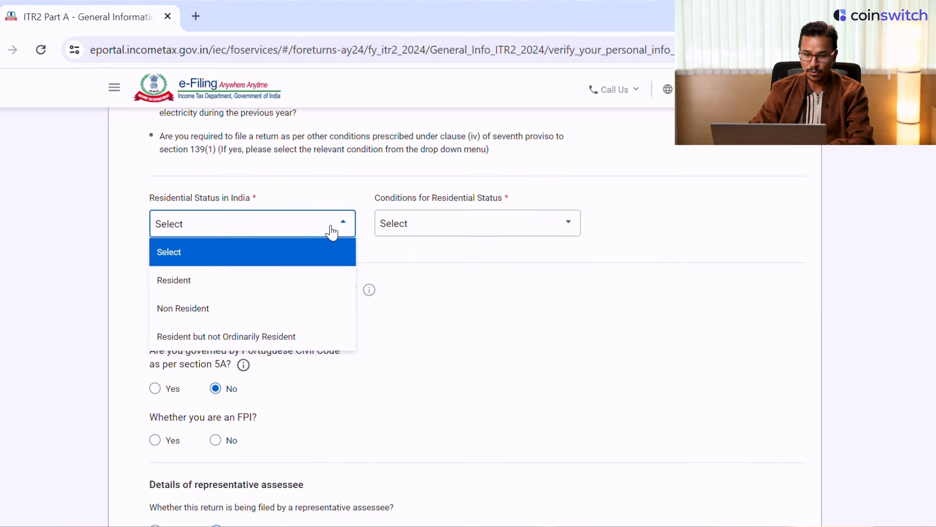
pyautogui.click(265, 283)
pyautogui.click(470, 234)
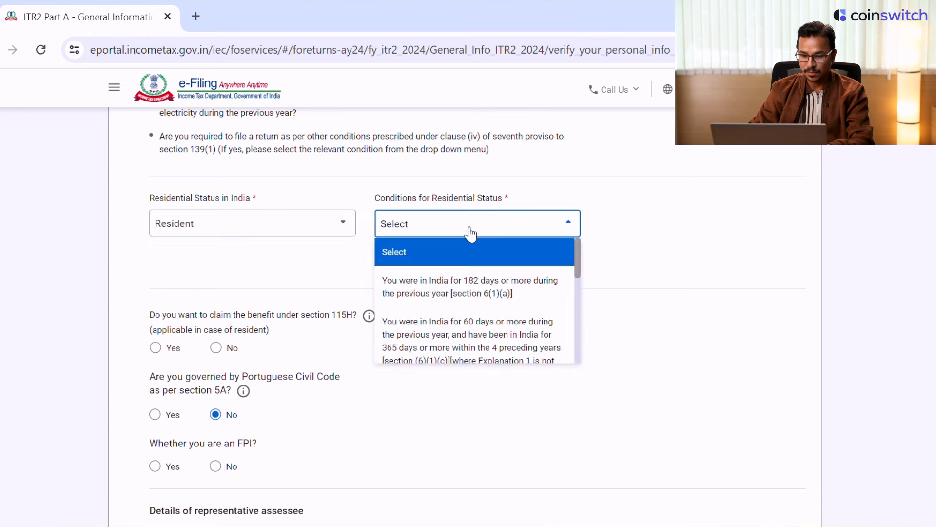
pyautogui.click(480, 301)
# Step: Answer No to the section 115H benefit, FPI, company directorship and unlisted equity shares questions, and save the Filing Status section
pyautogui.scroll(-2, 536, 259)
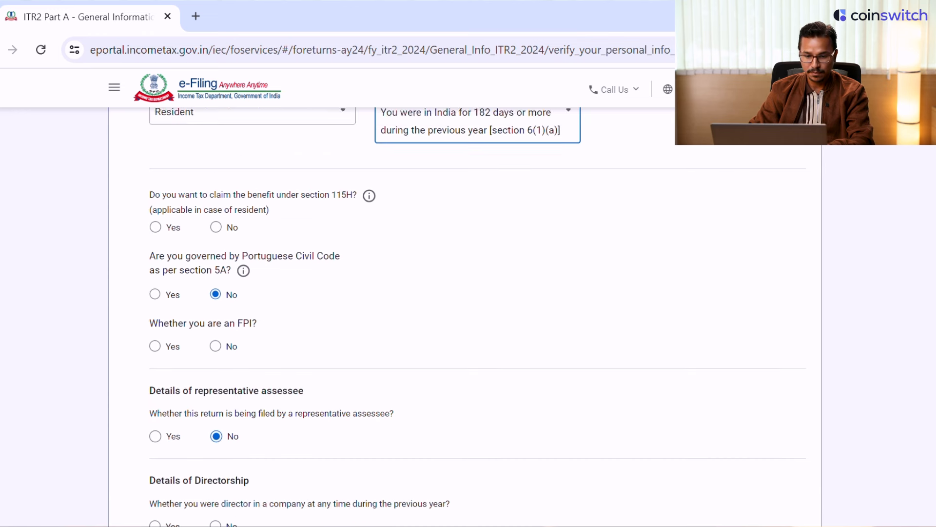
pyautogui.click(215, 211)
pyautogui.click(216, 330)
pyautogui.scroll(-2, 220, 331)
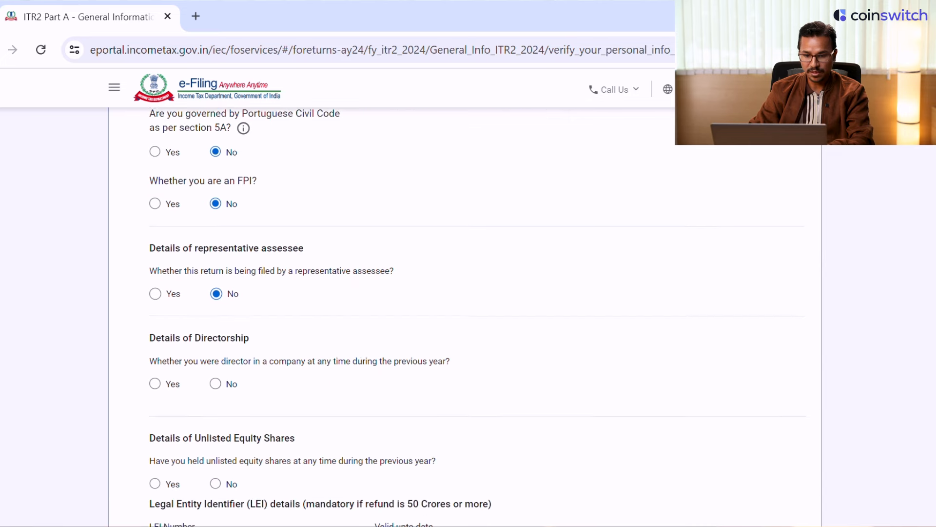
pyautogui.click(215, 346)
pyautogui.scroll(-2, 215, 332)
pyautogui.click(215, 312)
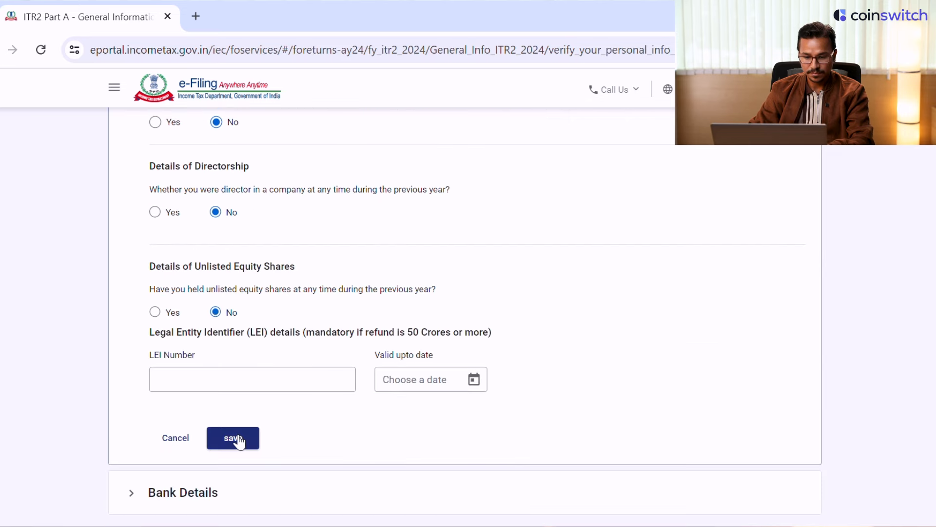
pyautogui.click(238, 437)
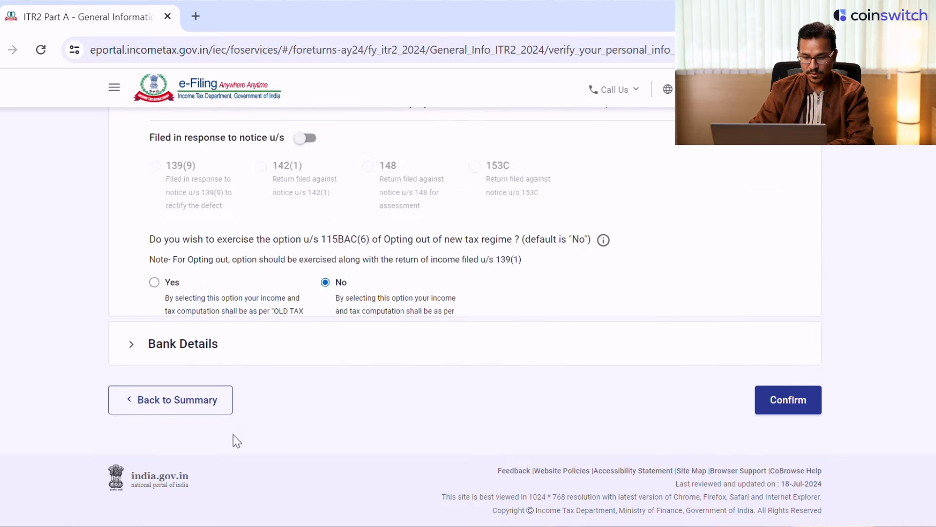
# Step: Check the declared bank account in Bank Details and confirm Part A - General Information
pyautogui.click(254, 353)
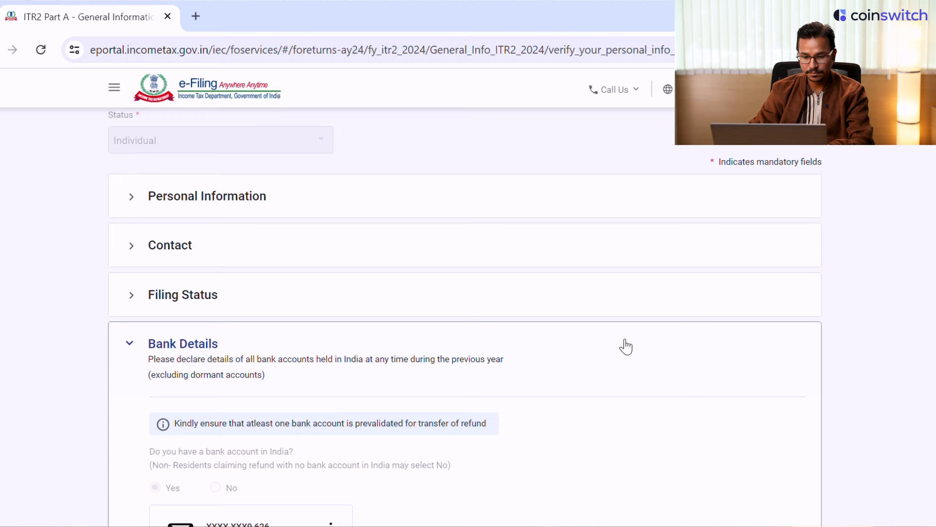
pyautogui.scroll(-5, 465, 317)
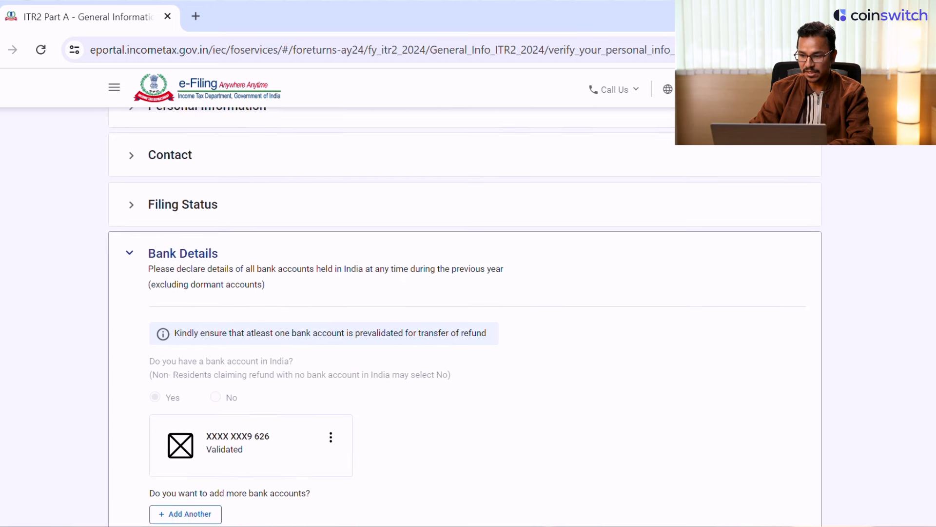
pyautogui.click(783, 463)
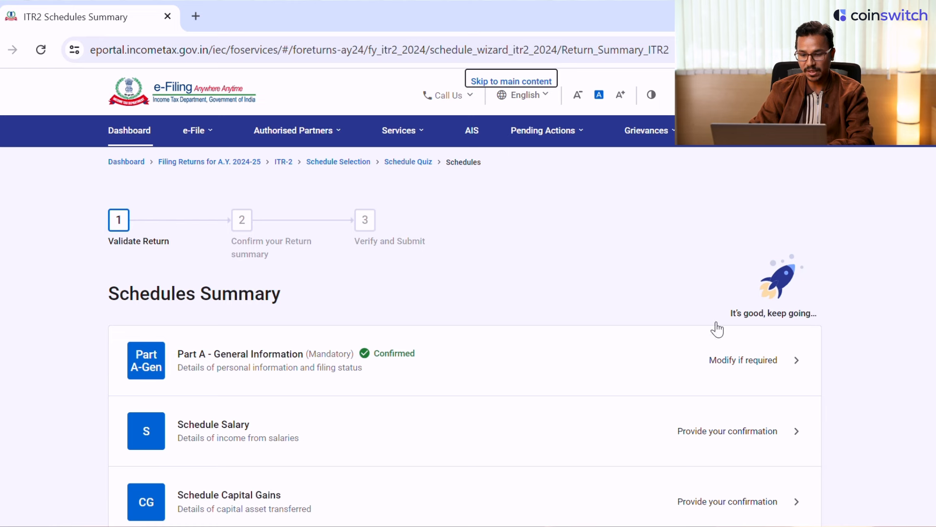
# Step: Open Schedule Salary from the Schedules Summary
pyautogui.scroll(-4, 716, 242)
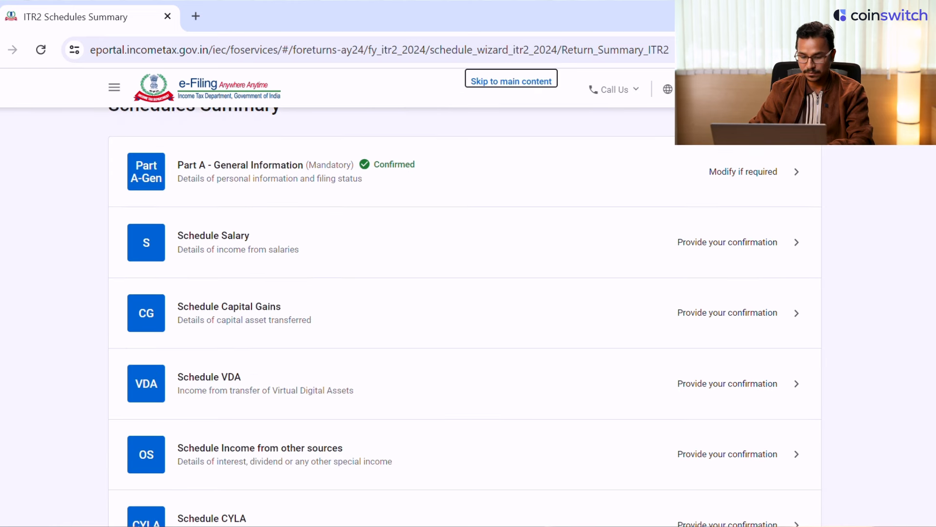
pyautogui.click(716, 243)
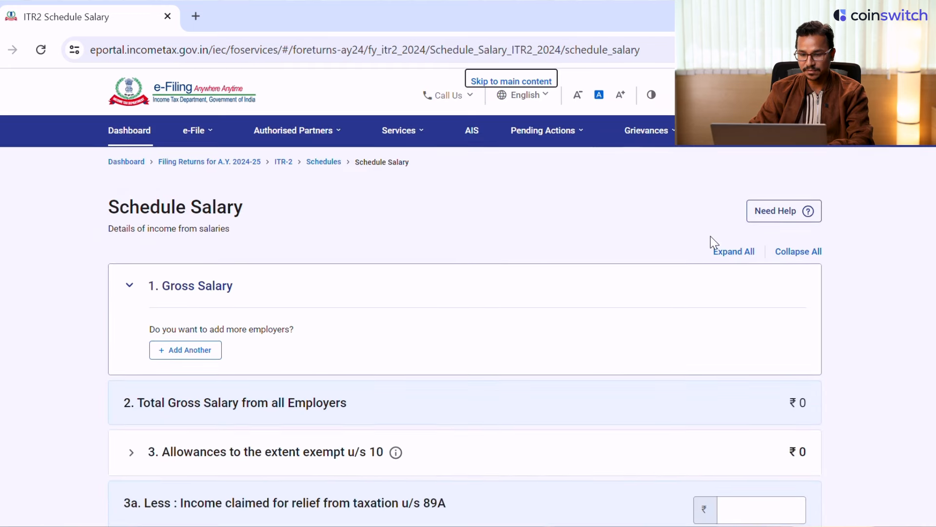
# Step: Review Schedule Salary and confirm it without adding an employer or any relief amount under section 89A
pyautogui.scroll(-2, 345, 249)
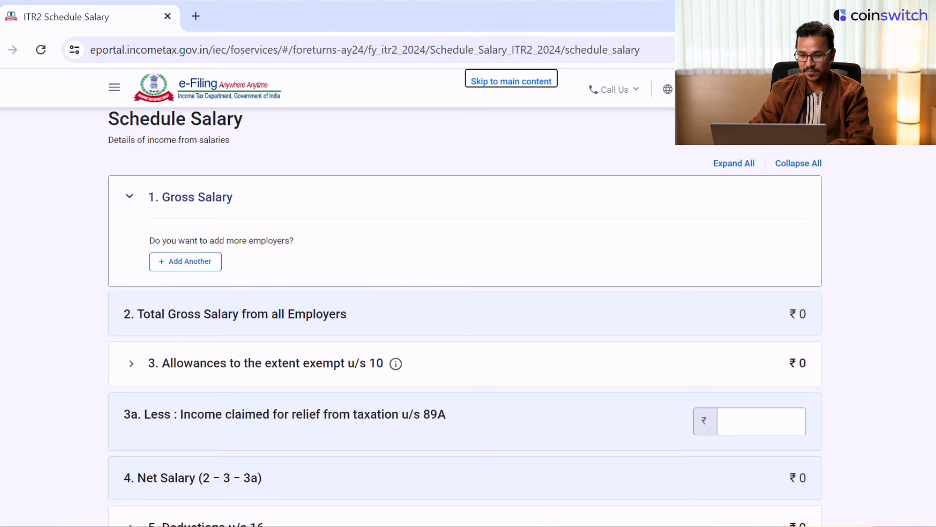
pyautogui.scroll(-2, 780, 335)
pyautogui.click(779, 335)
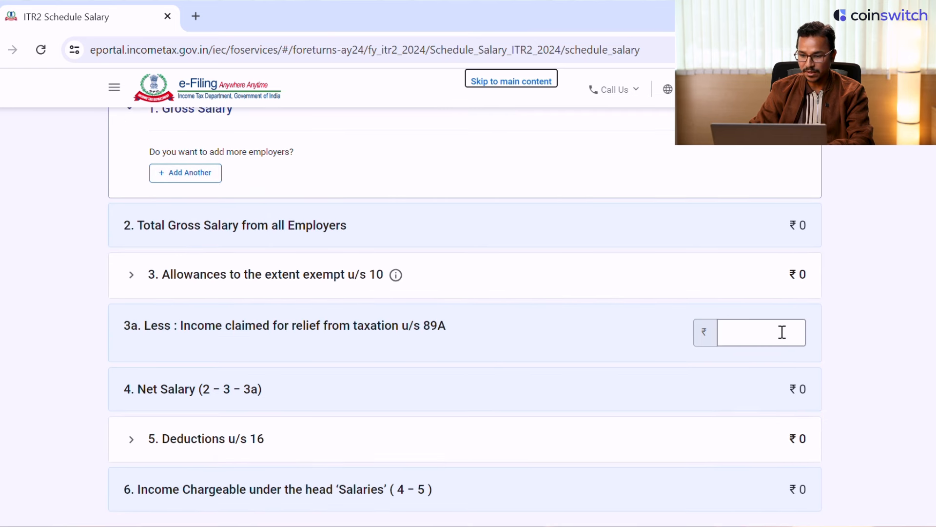
pyautogui.scroll(-3, 464, 317)
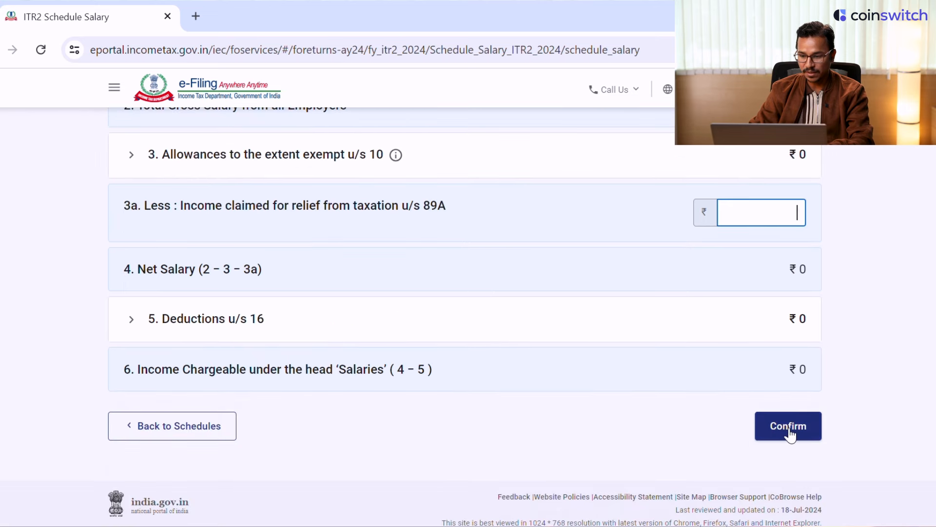
pyautogui.click(789, 426)
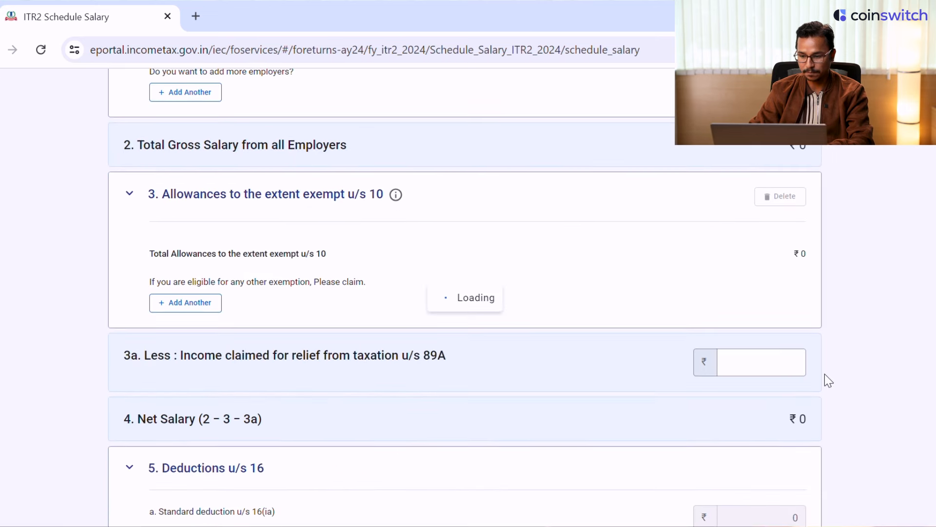
# Step: Open Schedule Capital Gains, look through the list of capital asset types, and return to the schedules without selecting any
pyautogui.scroll(-5, 465, 317)
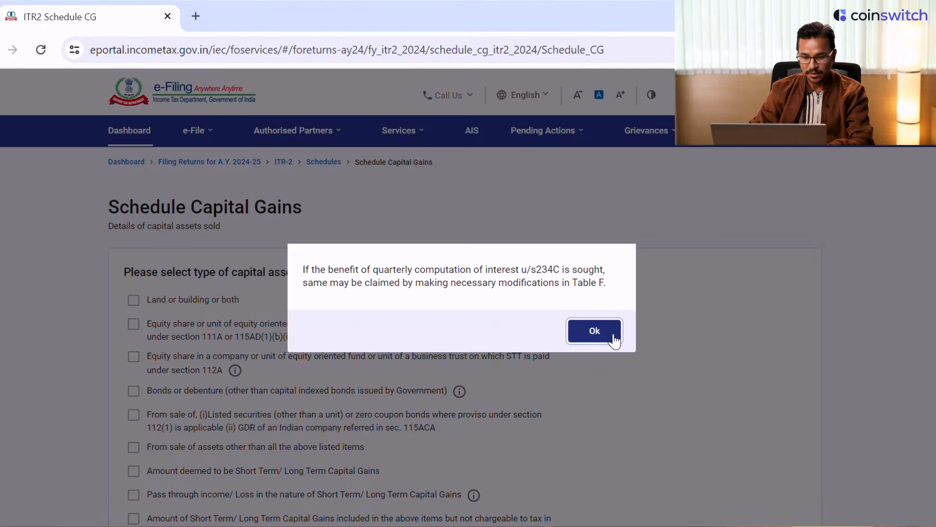
pyautogui.click(611, 331)
pyautogui.scroll(-2, 146, 342)
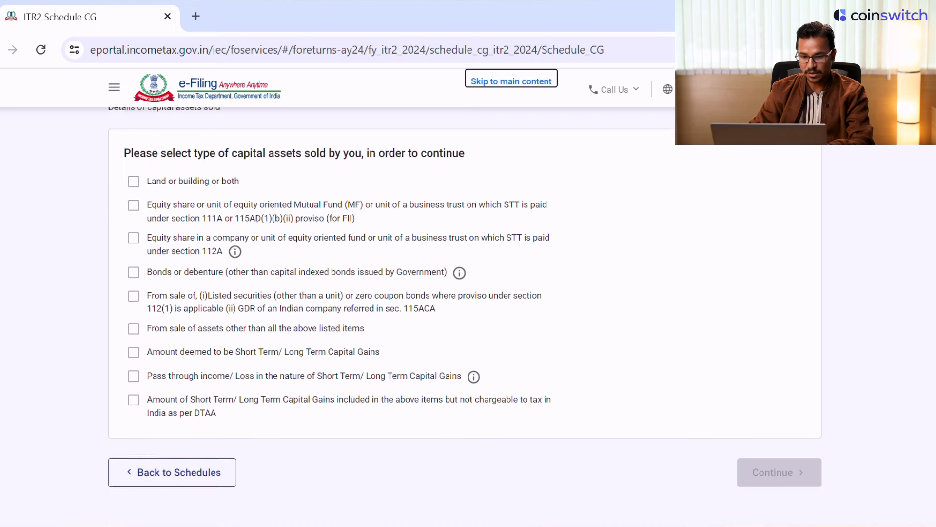
pyautogui.click(169, 484)
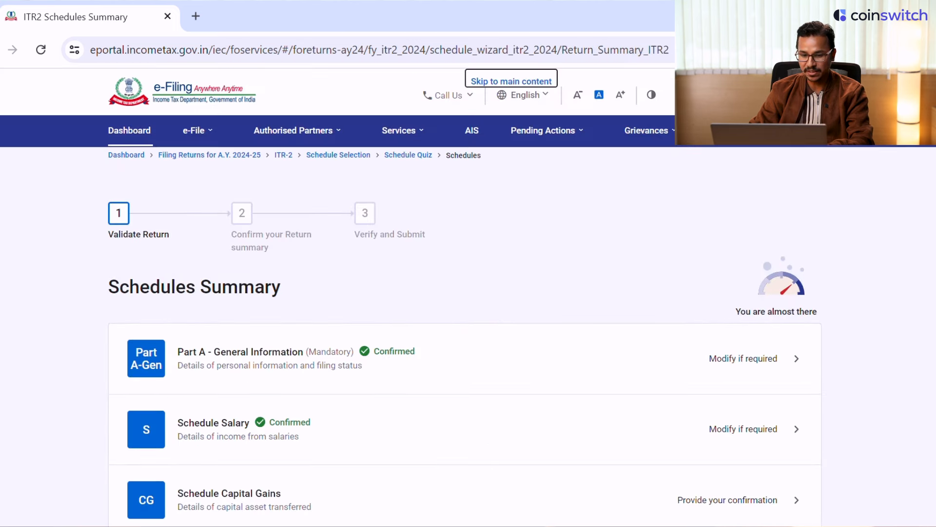
# Step: Open Schedule VDA, dismiss the section 234C notice, and start a new entry for income from virtual digital assets
pyautogui.scroll(-5, 439, 272)
pyautogui.click(437, 267)
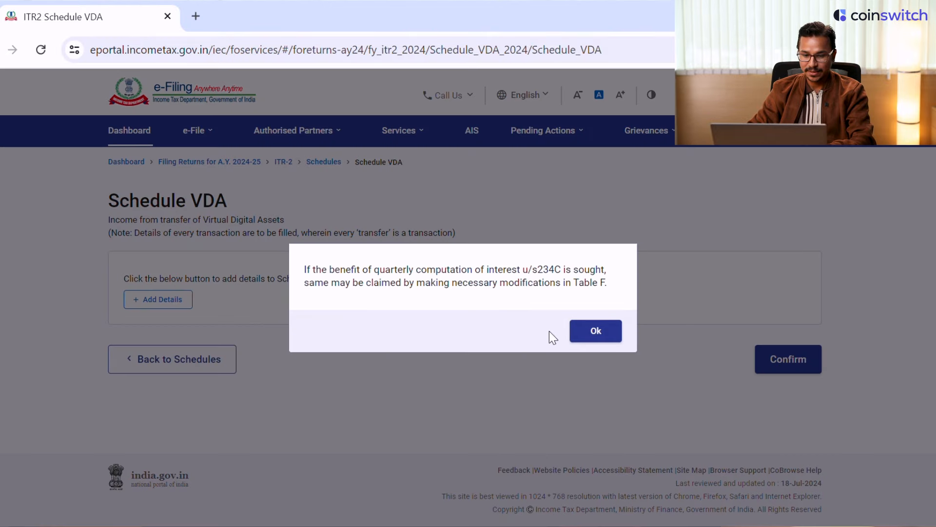
pyautogui.click(592, 334)
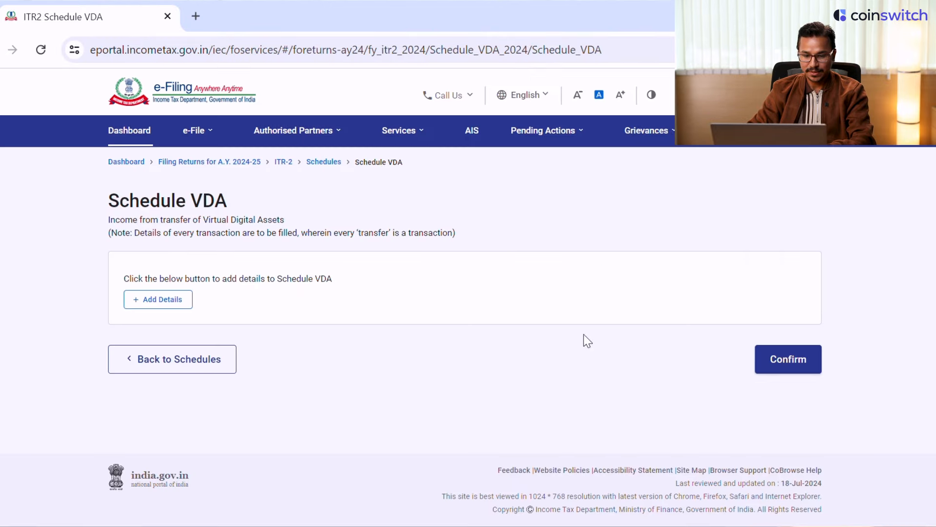
pyautogui.click(165, 300)
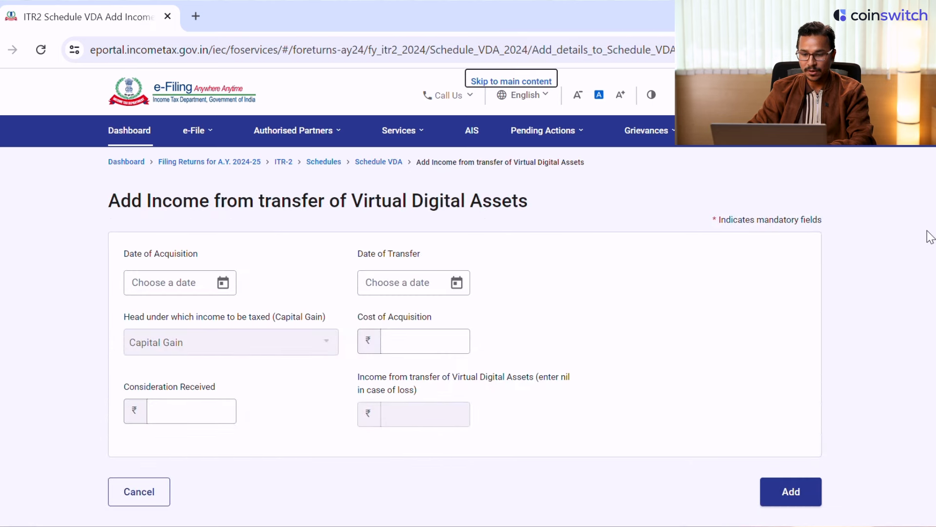
# Step: Set the asset's date of acquisition to 01-Mar-2024 and its date of transfer to 02-Mar-2024
pyautogui.scroll(-1, 465, 331)
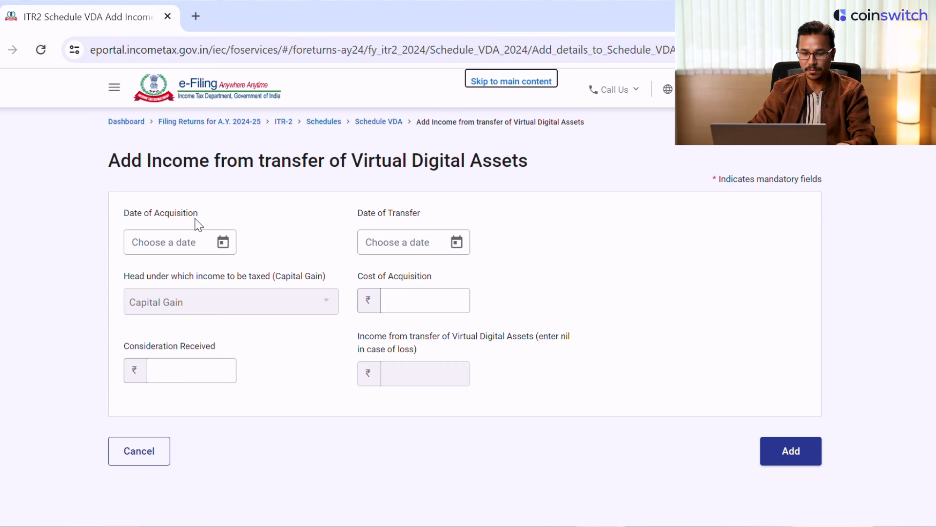
pyautogui.click(190, 253)
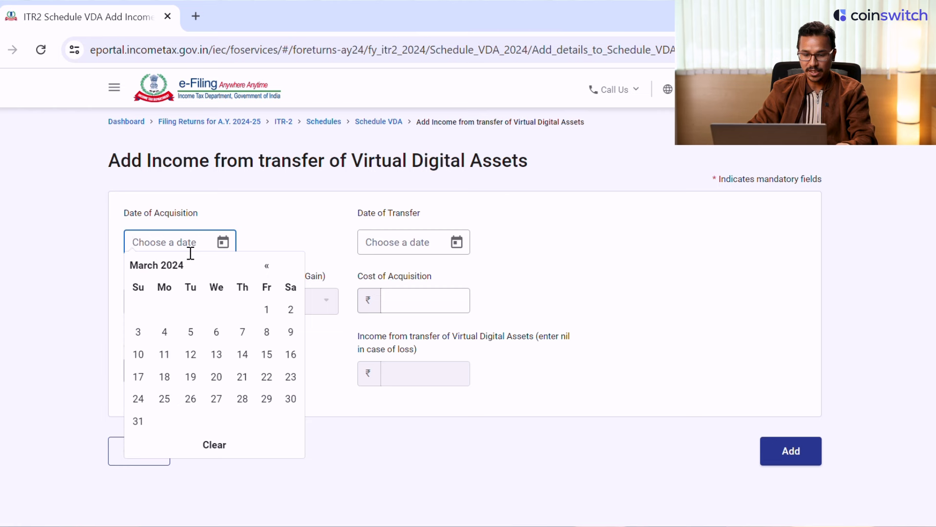
pyautogui.click(267, 310)
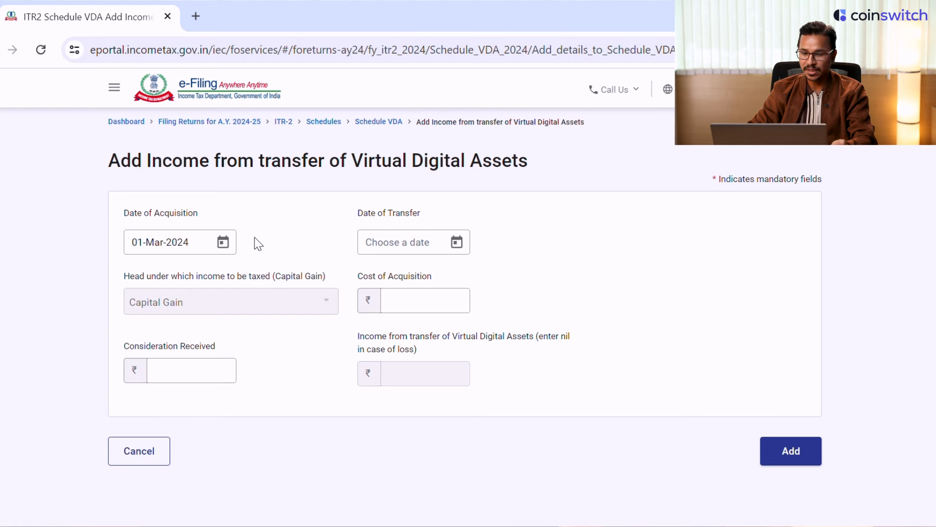
pyautogui.click(410, 241)
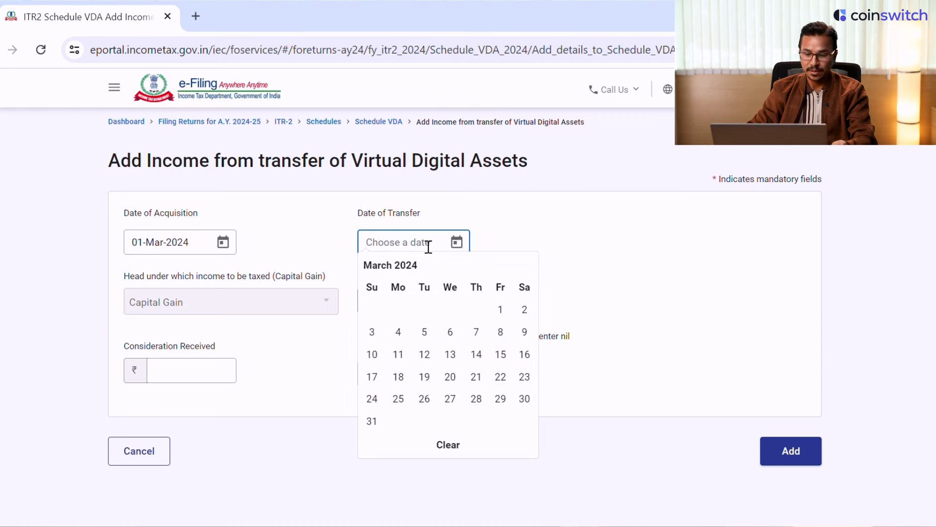
pyautogui.click(526, 312)
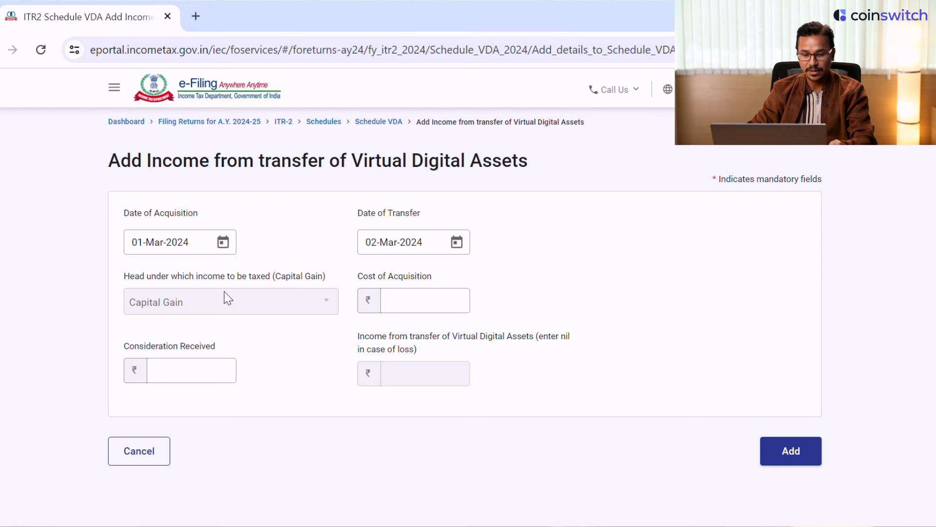
pyautogui.click(428, 247)
pyautogui.click(525, 310)
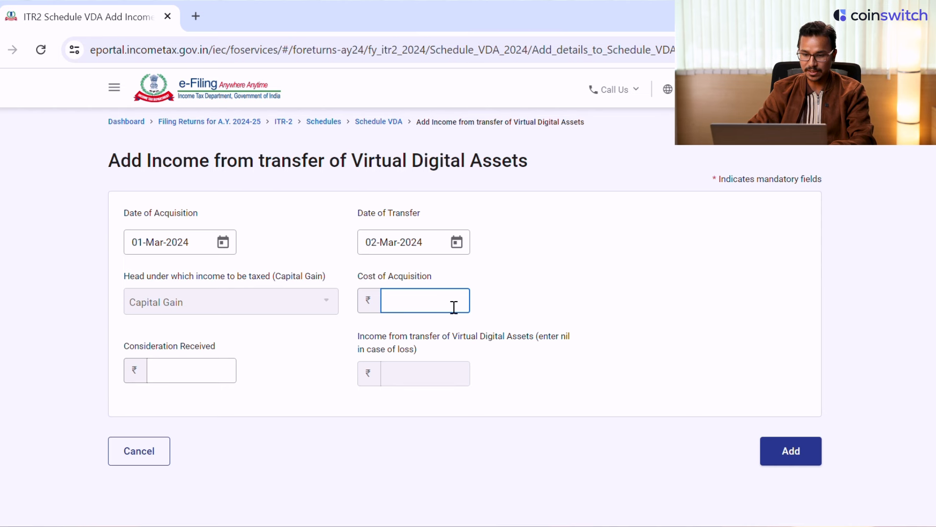
# Step: Enter a cost of acquisition of 100 and a consideration received of 105 for the virtual digital asset
pyautogui.write('00')
pyautogui.click(541, 283)
pyautogui.click(223, 377)
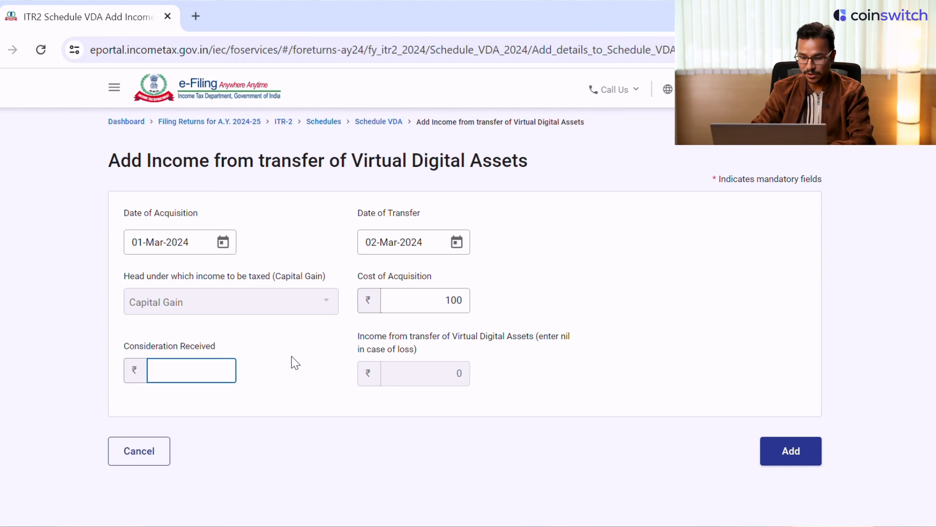
pyautogui.write('105')
pyautogui.click(292, 357)
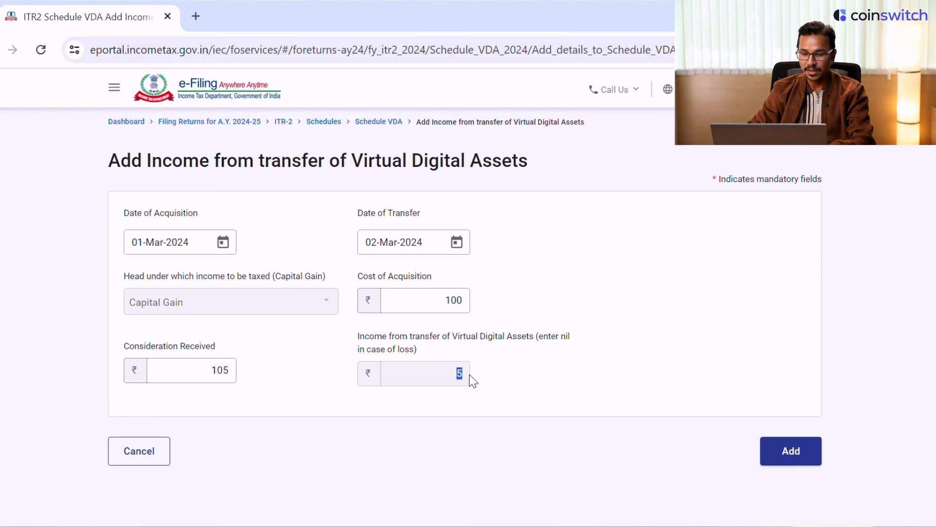
pyautogui.click(531, 377)
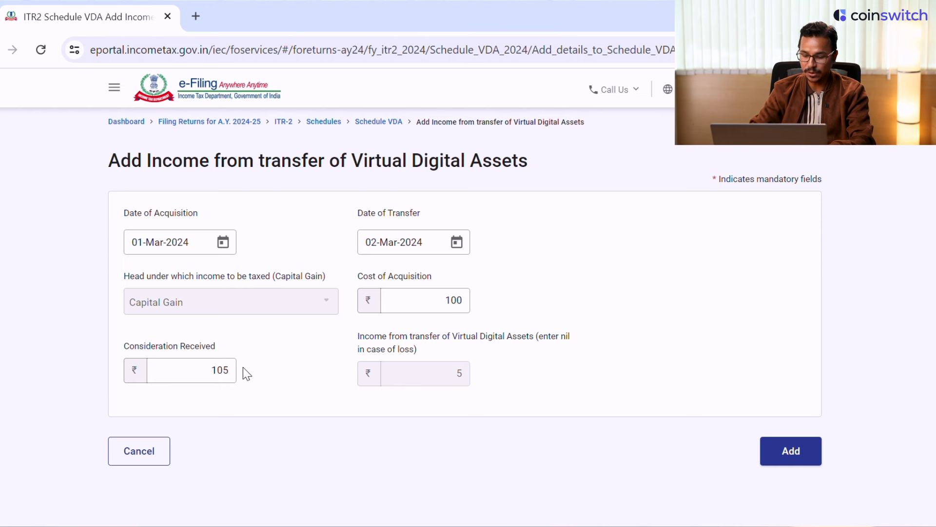
# Step: Try a consideration received of 98 to check how a loss is treated, and set the amount back to 105
pyautogui.moveTo(215, 376); pyautogui.dragTo(241, 373)
pyautogui.press('BackSpace')
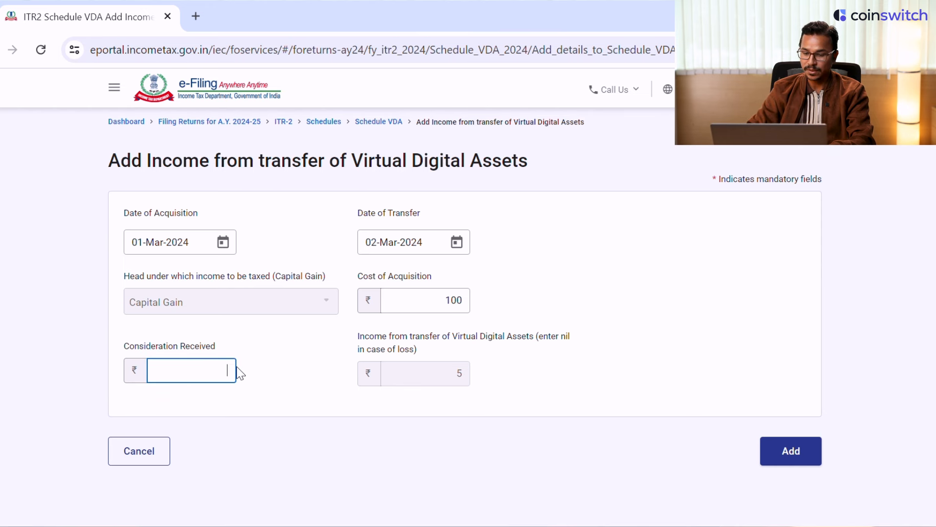
pyautogui.click(287, 354)
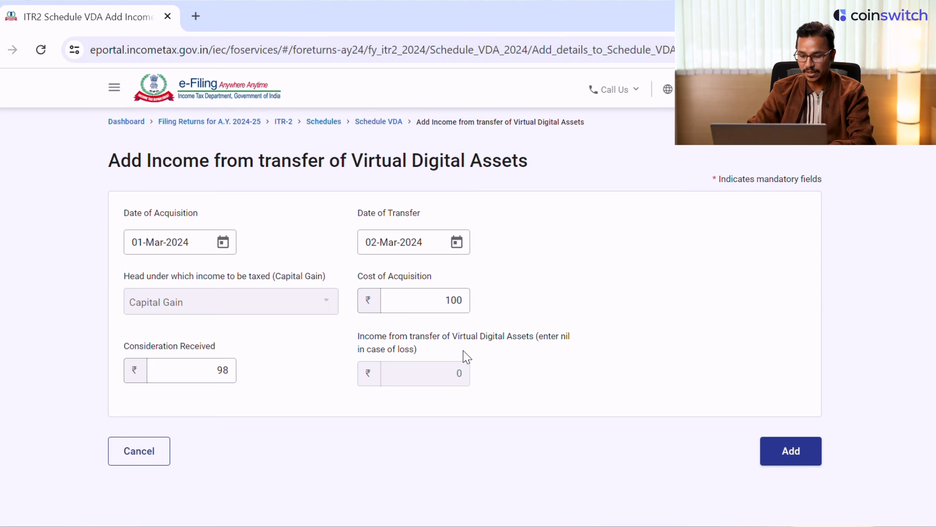
pyautogui.click(224, 378)
pyautogui.doubleClick(223, 376)
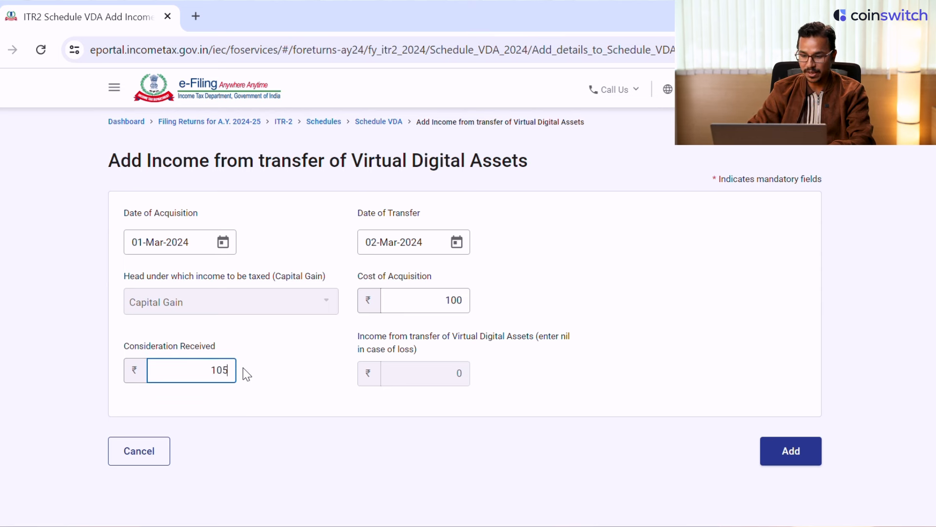
pyautogui.click(520, 396)
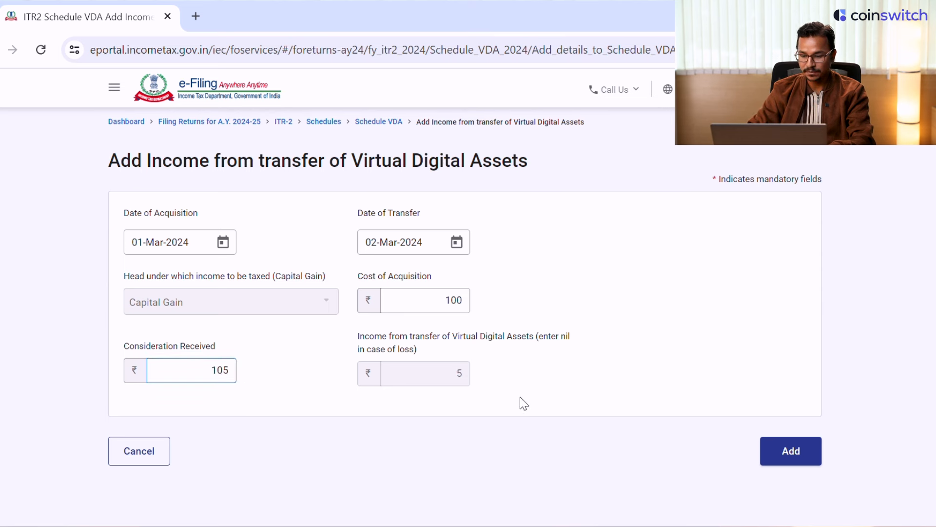
# Step: Add the virtual digital asset transfer entry and confirm Schedule VDA
pyautogui.click(784, 457)
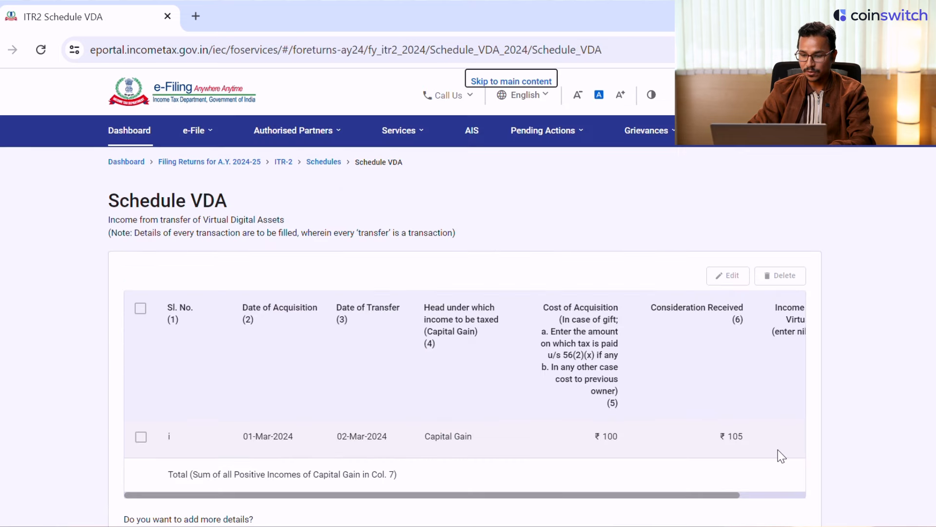
pyautogui.scroll(-3, 836, 412)
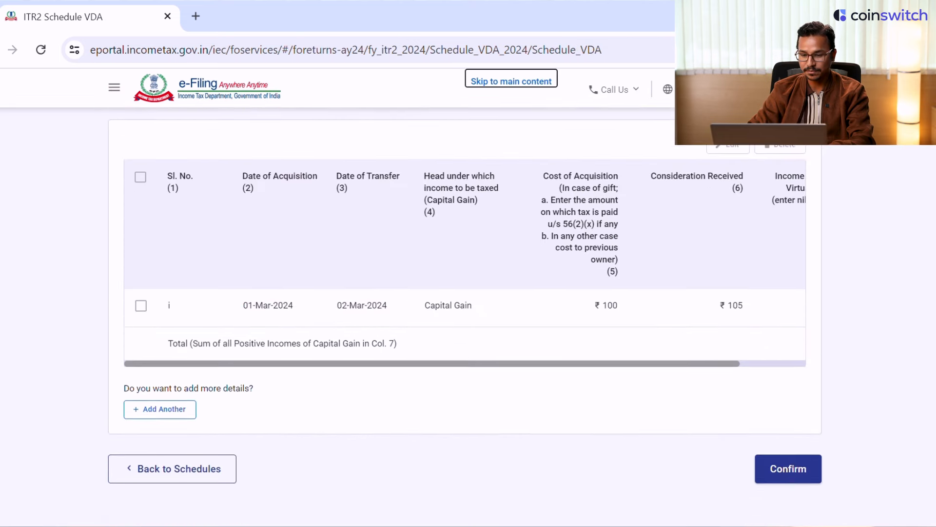
pyautogui.click(796, 447)
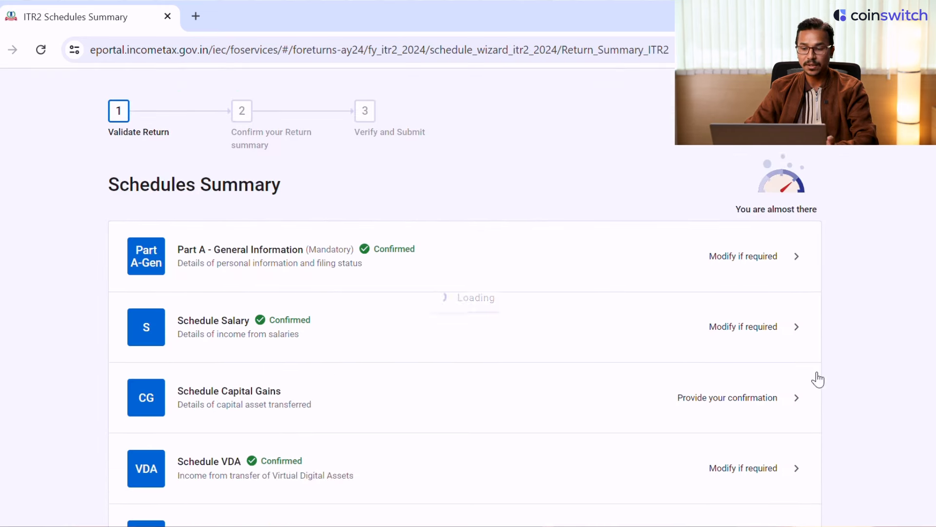
# Step: Open Schedule Income from other sources, check the prefilled interest income, and confirm the schedule
pyautogui.scroll(-6, 464, 341)
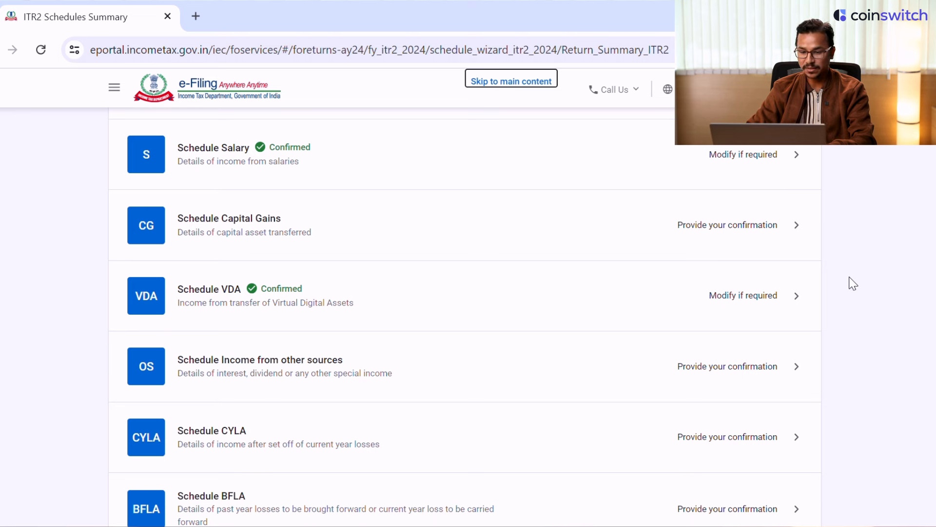
pyautogui.scroll(-3, 649, 232)
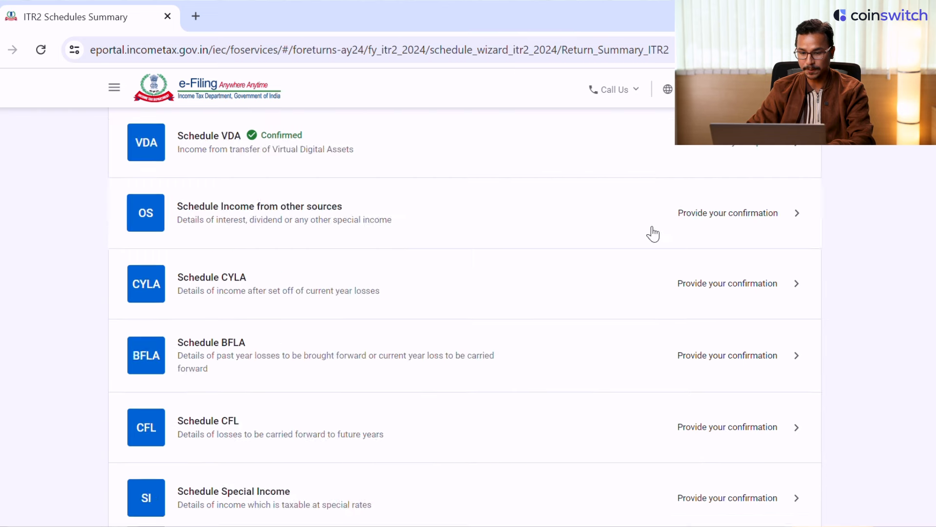
pyautogui.click(649, 230)
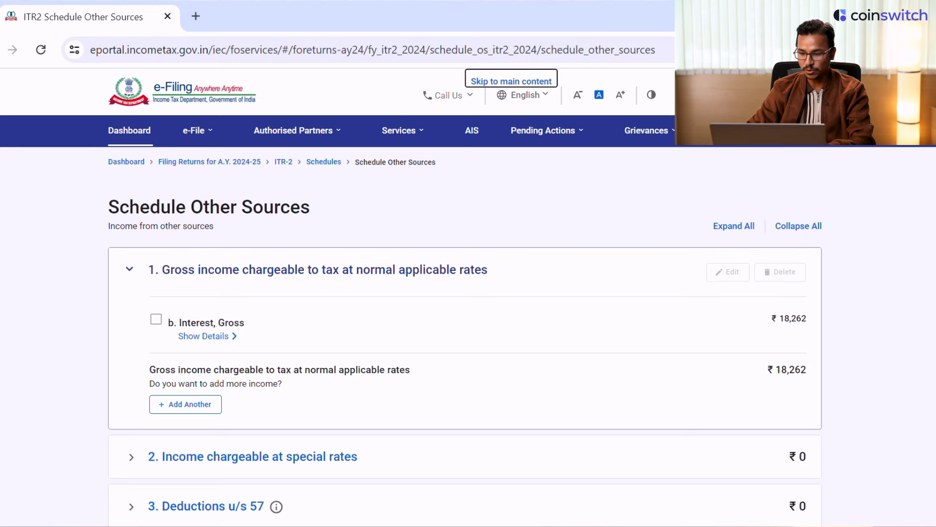
pyautogui.scroll(-10, 465, 337)
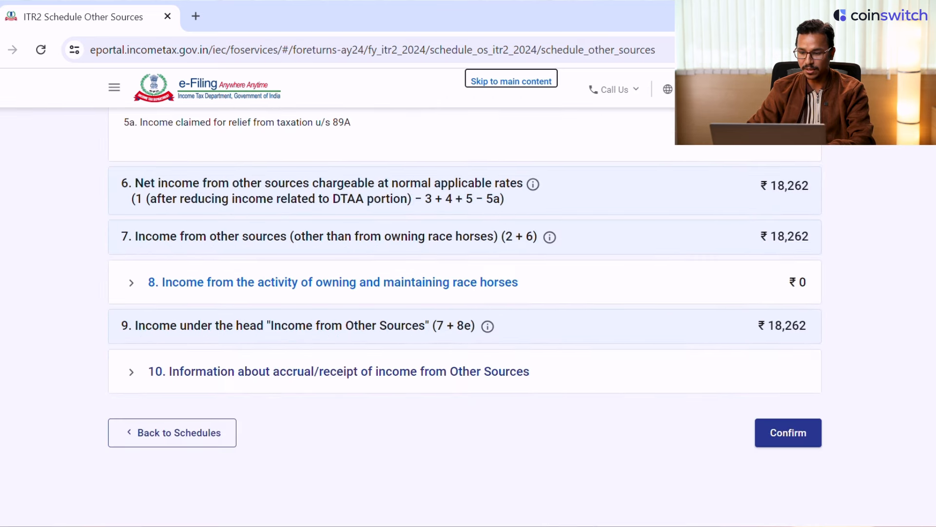
pyautogui.click(795, 442)
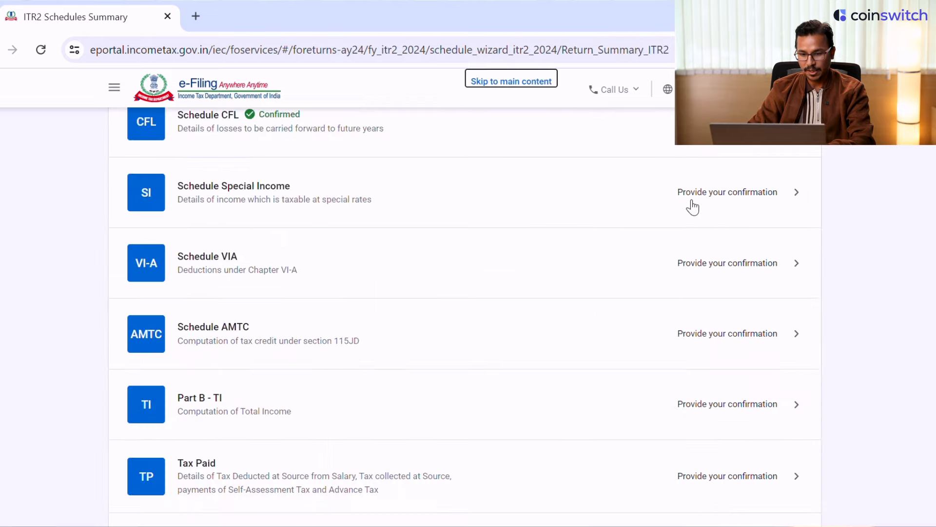
# Step: Open Schedule Special Income, check the entry for income from transfer of virtual digital assets under 115BBH, and confirm the schedule
pyautogui.click(690, 207)
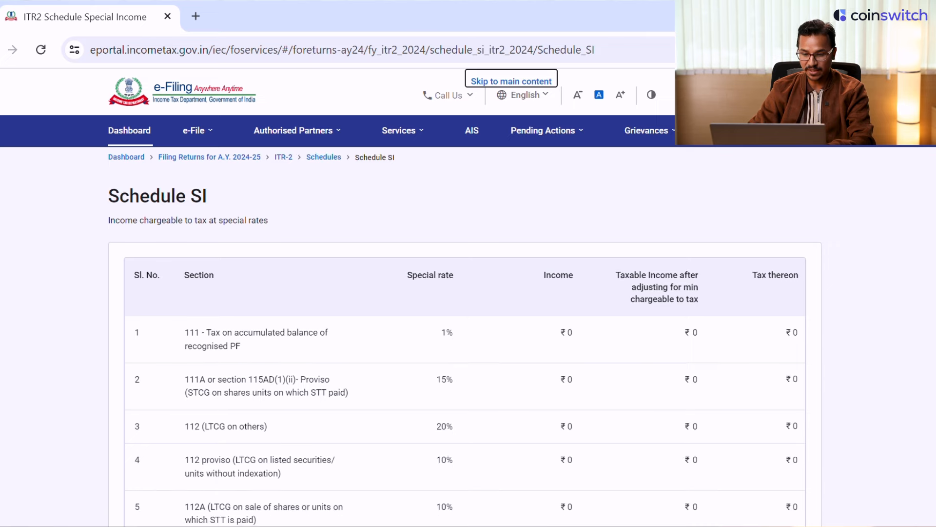
pyautogui.scroll(-3, 464, 317)
pyautogui.scroll(3, 253, 267)
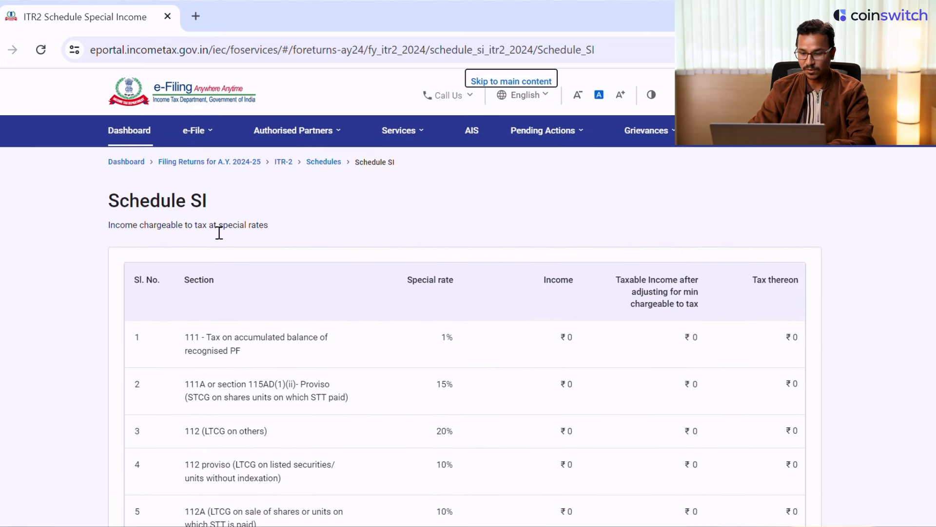
pyautogui.moveTo(189, 230); pyautogui.dragTo(271, 236)
pyautogui.click(278, 228)
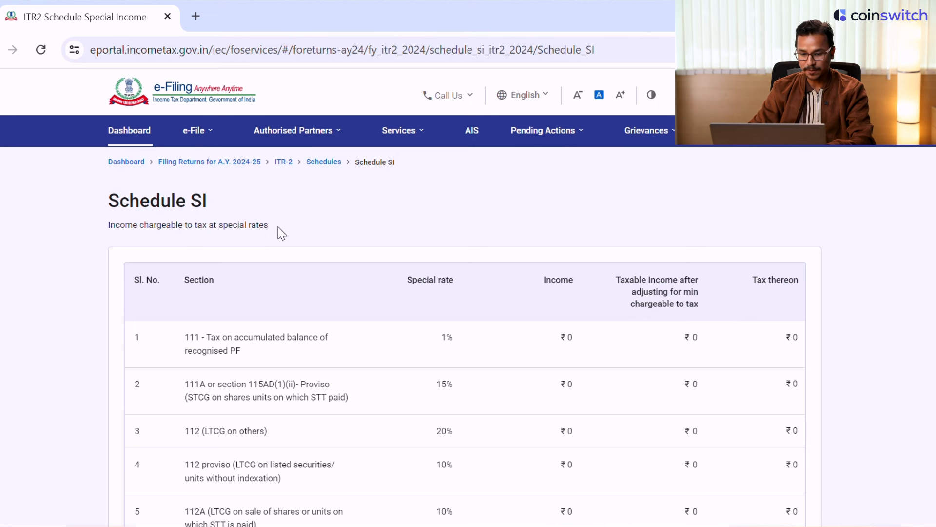
pyautogui.scroll(-1, 278, 228)
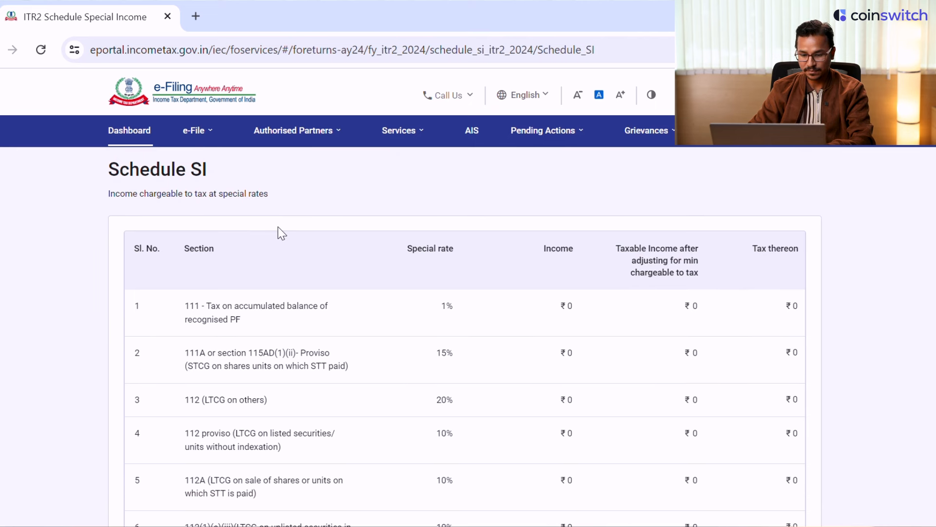
pyautogui.scroll(-3, 278, 227)
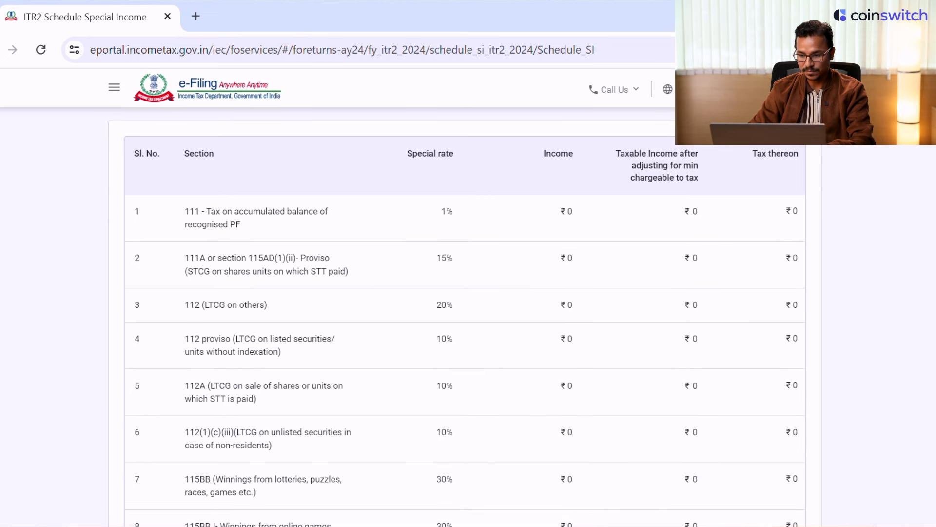
pyautogui.scroll(-1, 466, 322)
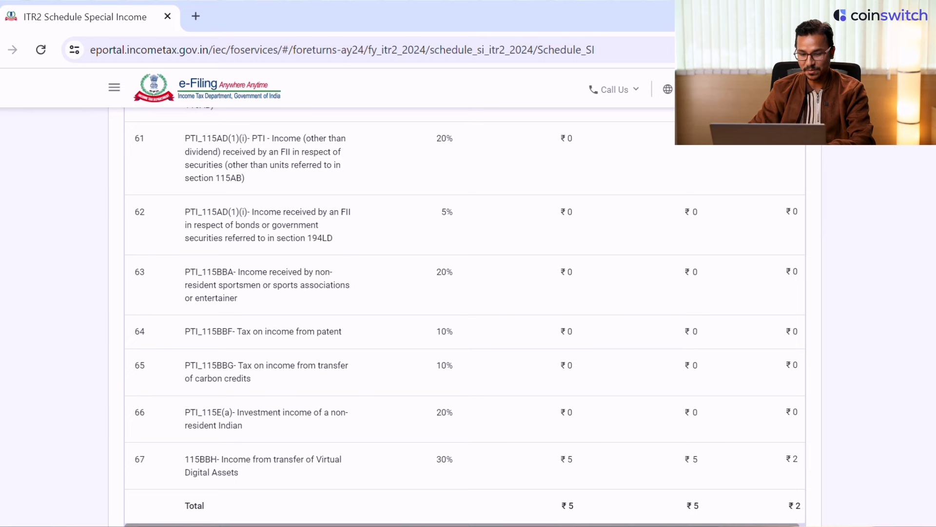
pyautogui.scroll(-3, 809, 461)
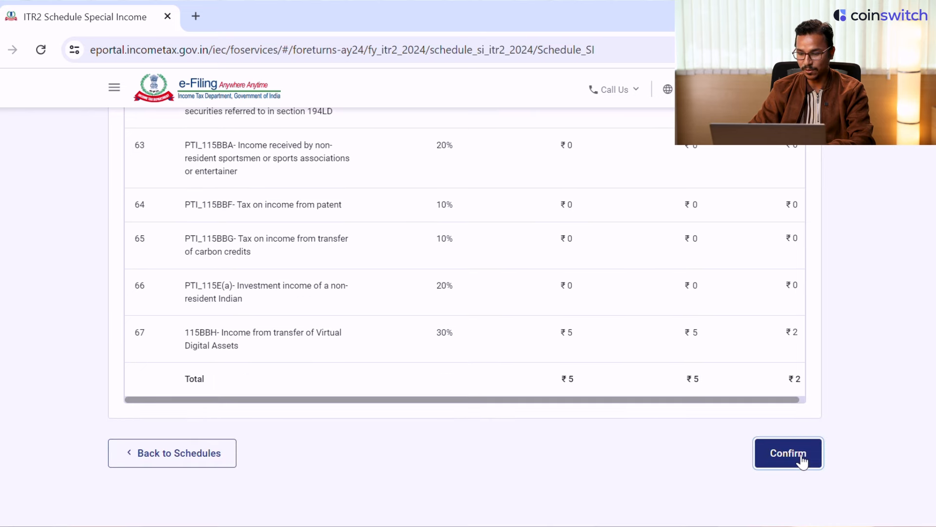
pyautogui.click(802, 461)
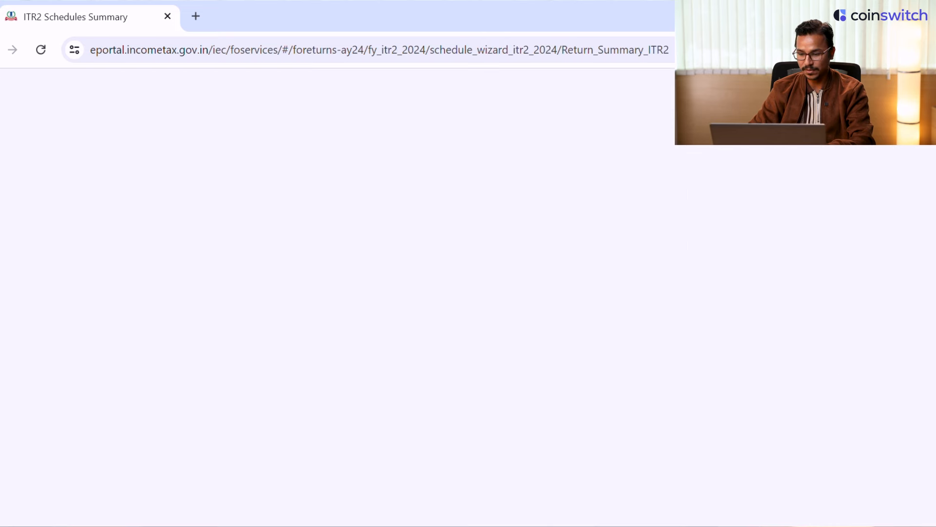
# Step: Open Schedule VIA for Chapter VI-A deductions and confirm it without adding any deduction
pyautogui.scroll(-15, 464, 336)
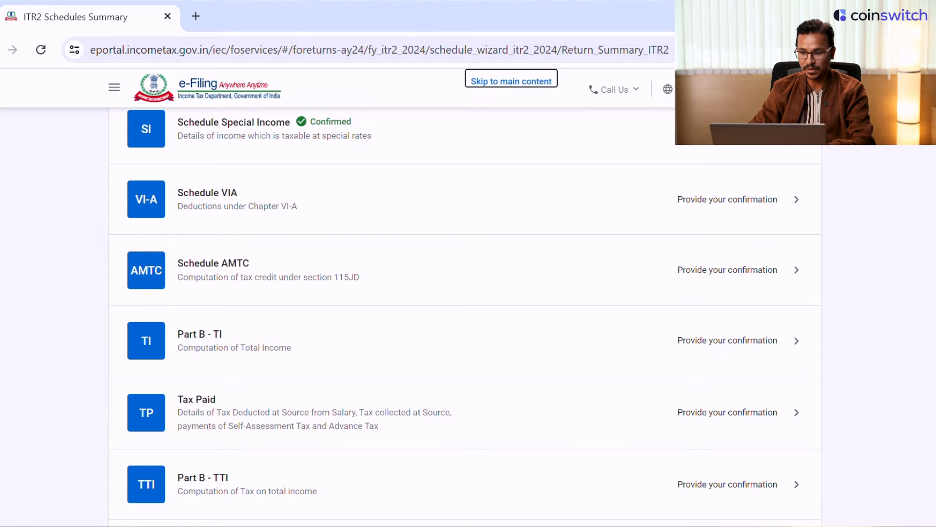
pyautogui.scroll(-2, 464, 293)
pyautogui.click(634, 356)
pyautogui.scroll(-15, 593, 412)
pyautogui.click(178, 509)
pyautogui.scroll(-10, 244, 341)
pyautogui.click(209, 176)
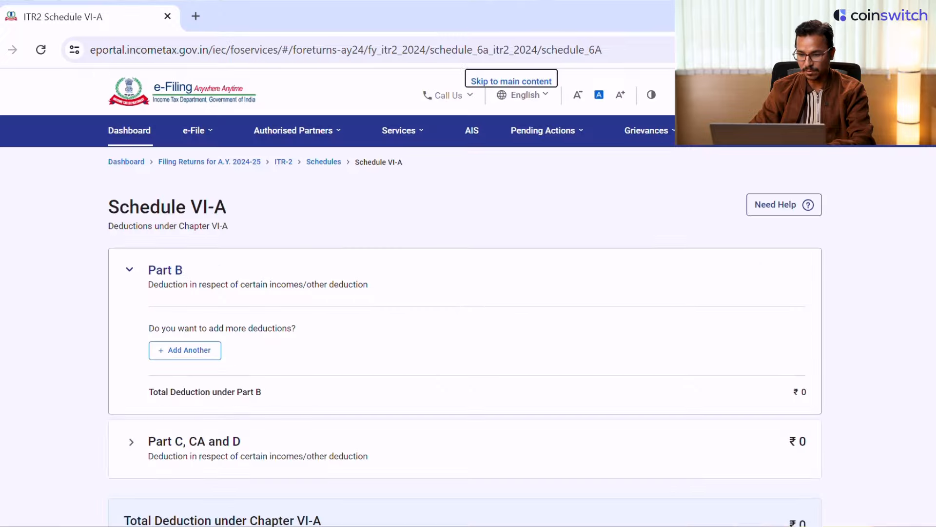
pyautogui.scroll(-5, 463, 342)
pyautogui.click(790, 355)
# Step: Open Schedule AMTC for the tax credit under section 115JD and confirm it
pyautogui.scroll(-14, 718, 351)
pyautogui.click(569, 416)
pyautogui.click(811, 366)
# Step: Open the Tax Paid schedule and open the first TDS 2 entry, tax deducted at source on income, for editing
pyautogui.scroll(-16, 732, 356)
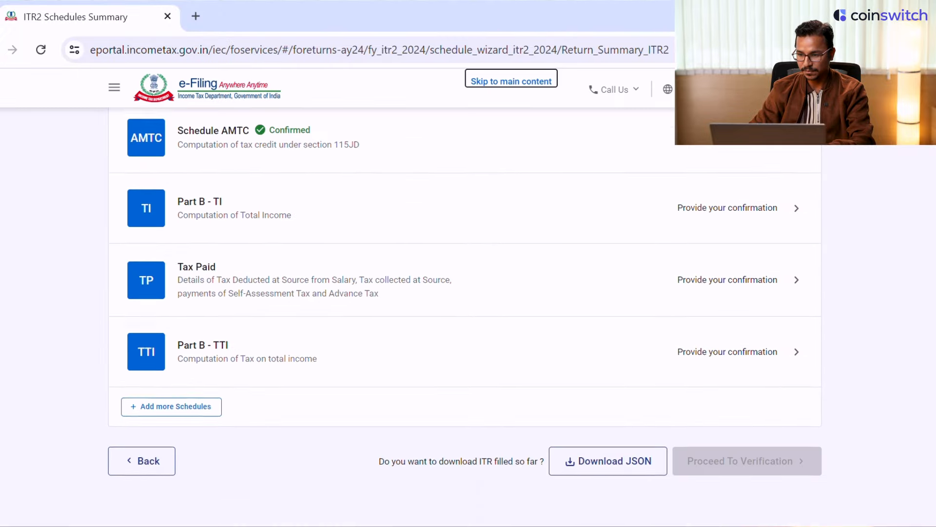
pyautogui.scroll(1, 667, 326)
pyautogui.click(667, 326)
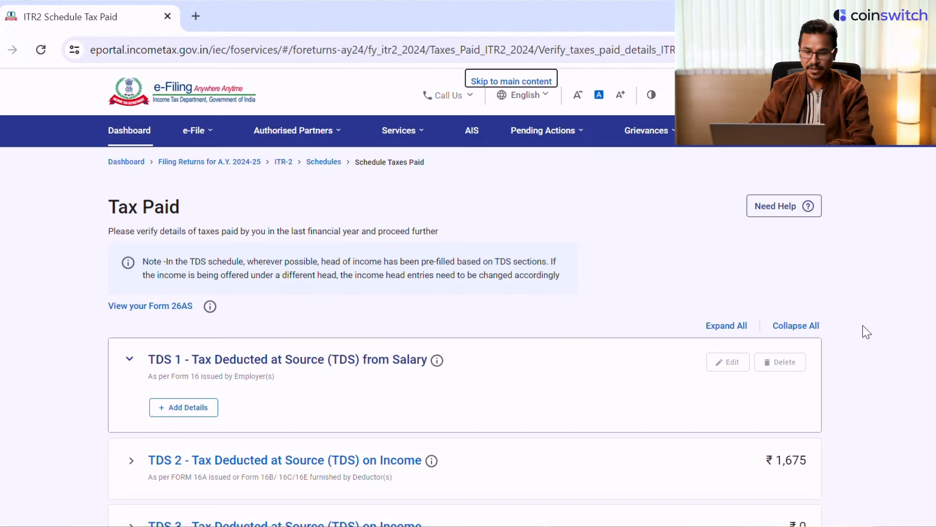
pyautogui.scroll(-4, 464, 317)
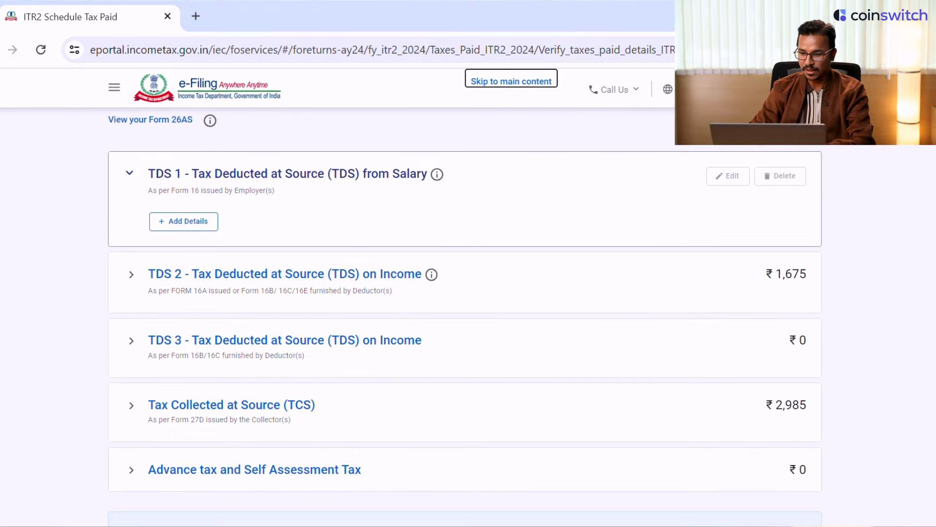
pyautogui.click(356, 289)
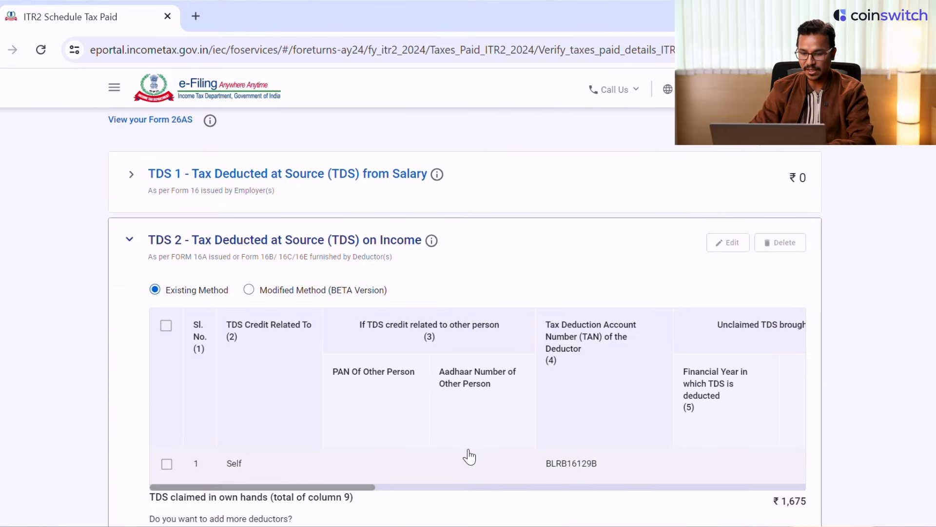
pyautogui.click(171, 467)
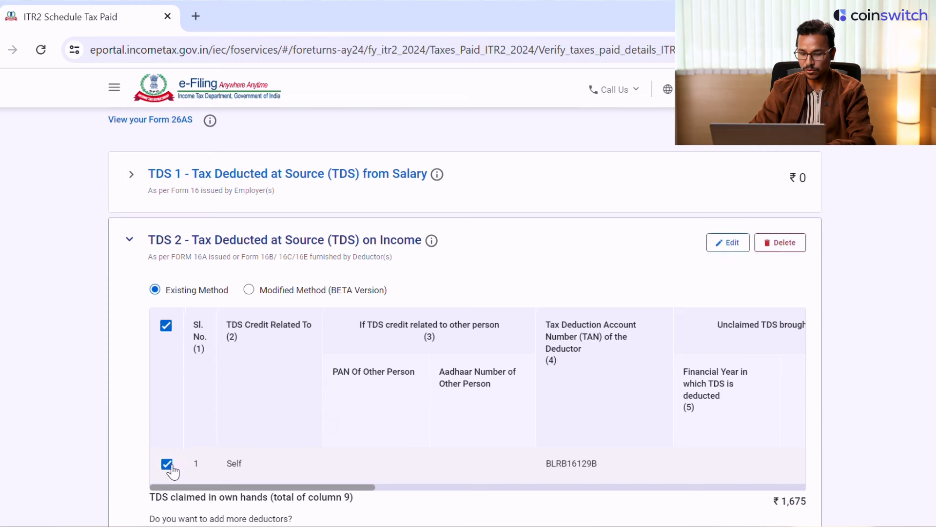
pyautogui.click(733, 252)
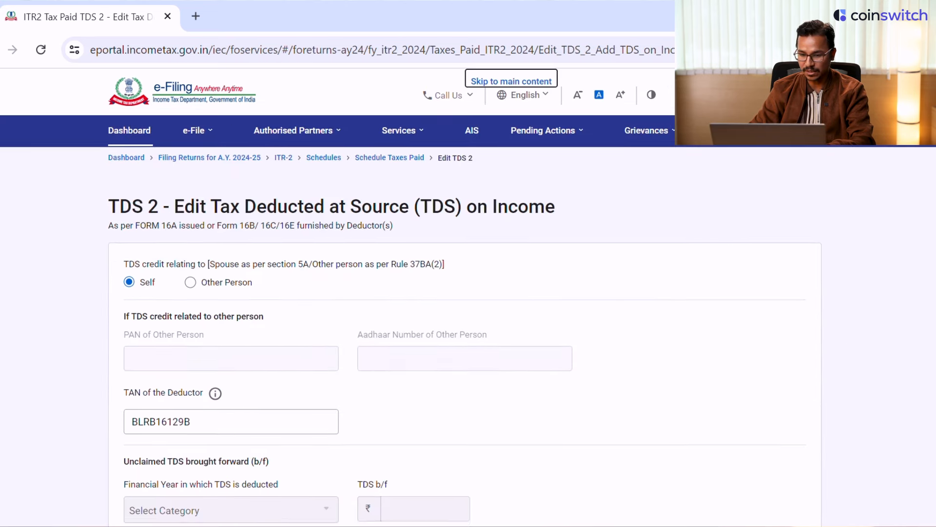
# Step: Set the TDS 2 entry's head of income to Income from Capital Gains, save it, and confirm the Tax Paid schedule
pyautogui.scroll(-6, 403, 317)
pyautogui.scroll(-5, 403, 317)
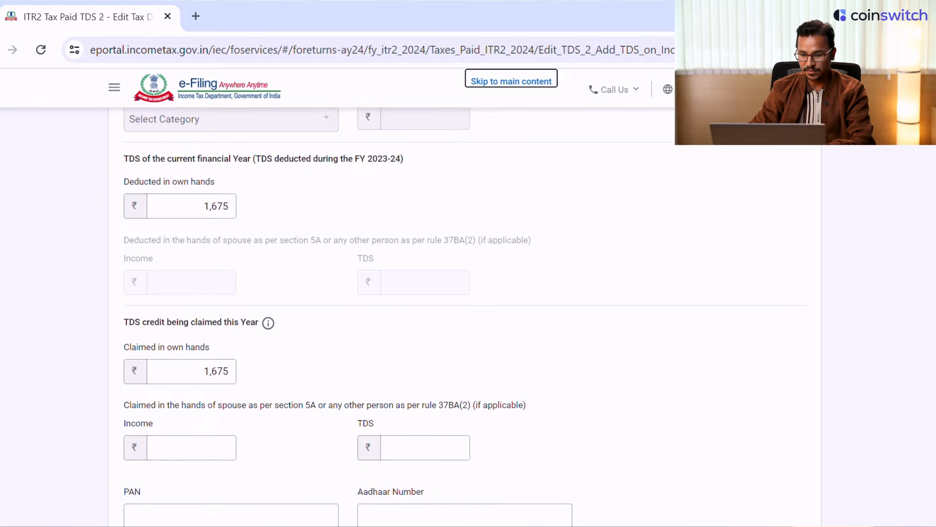
pyautogui.scroll(-2, 519, 431)
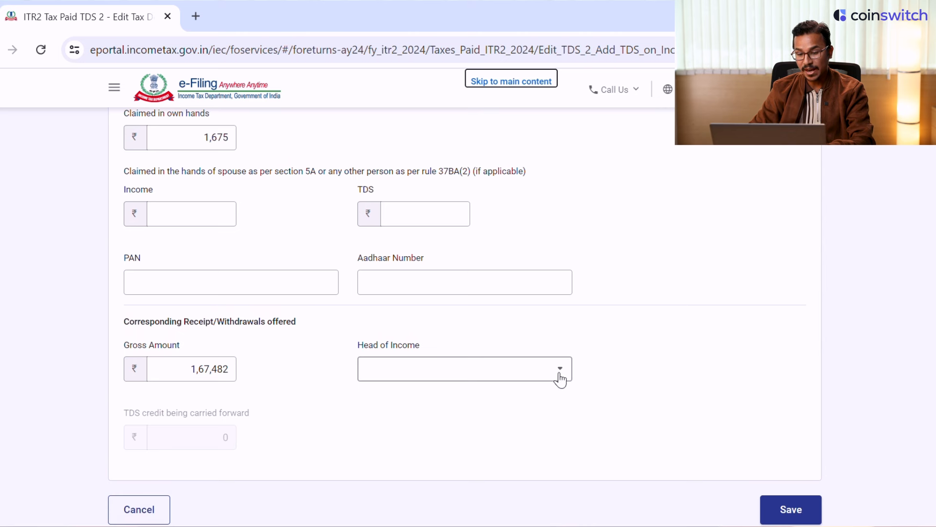
pyautogui.click(561, 380)
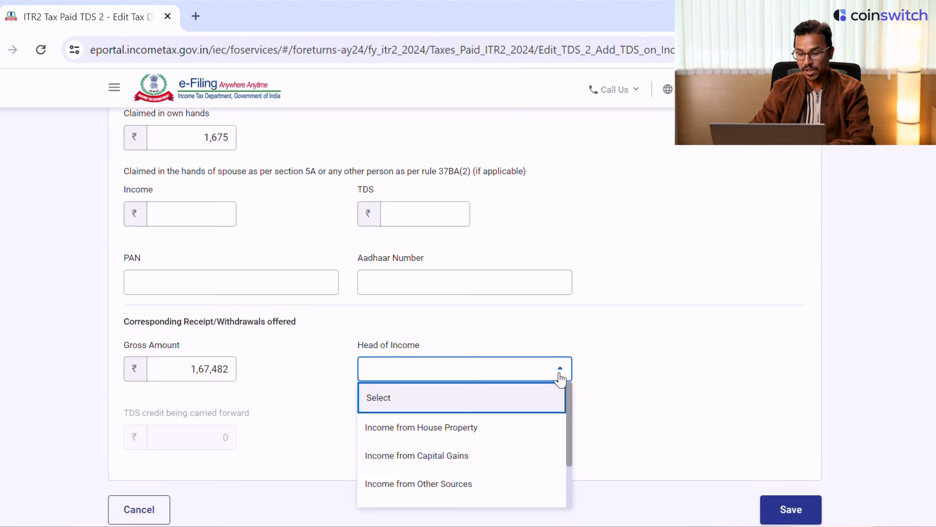
pyautogui.click(502, 457)
pyautogui.click(667, 410)
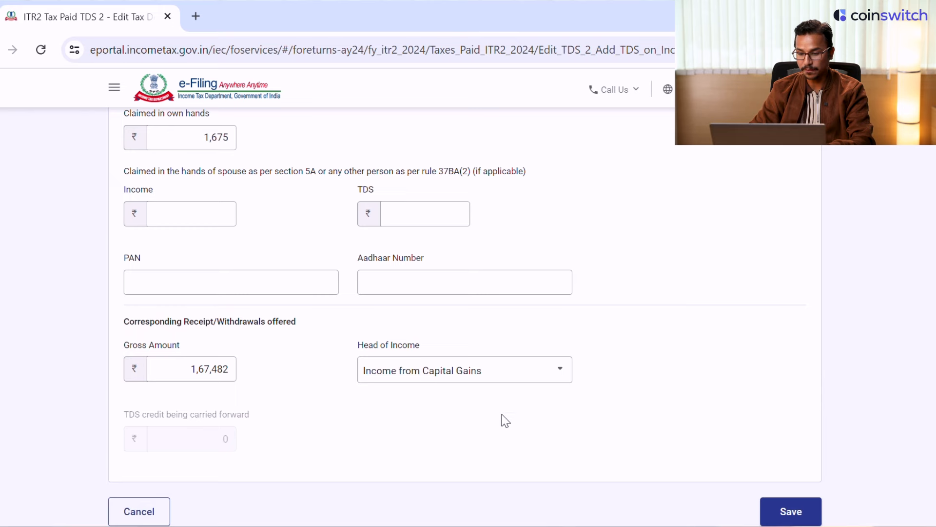
pyautogui.click(790, 516)
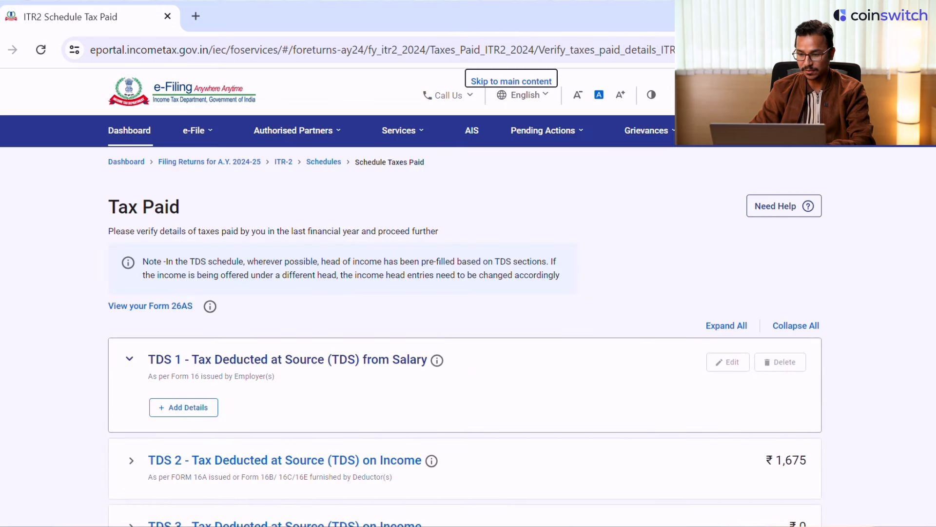
pyautogui.scroll(-6, 794, 424)
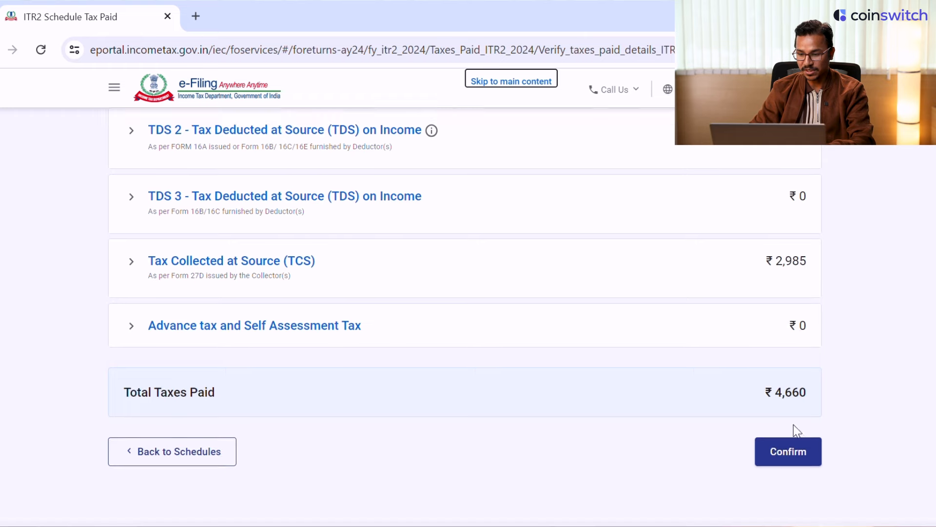
pyautogui.click(790, 447)
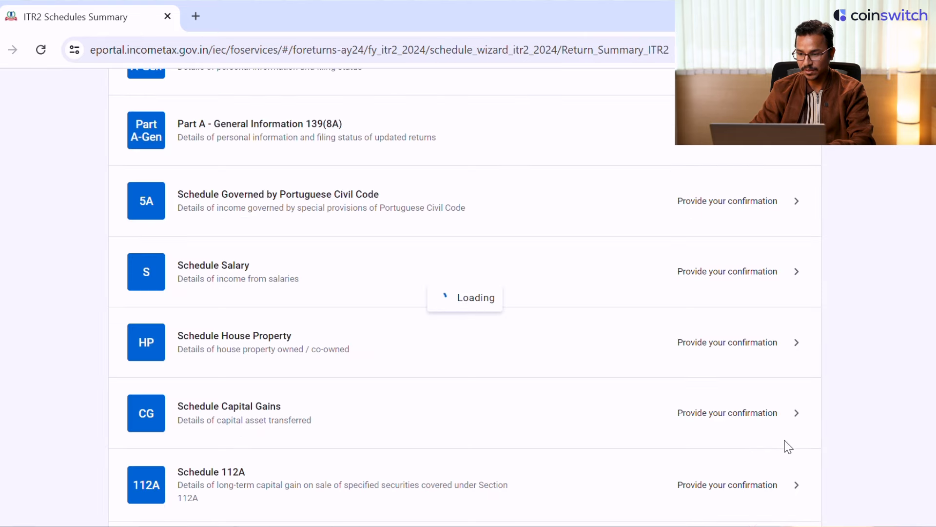
# Step: Open Part B - TI, review the computation of total income, and confirm it
pyautogui.scroll(-15, 609, 237)
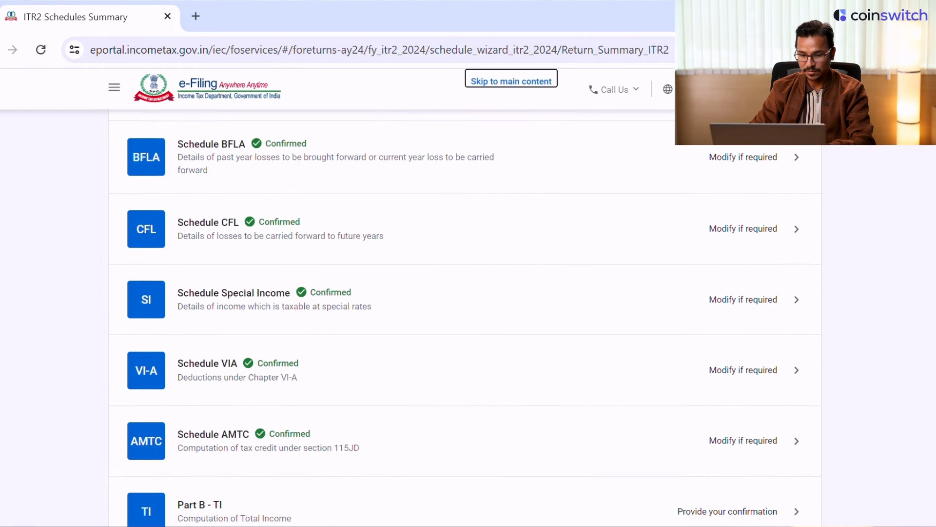
pyautogui.click(609, 237)
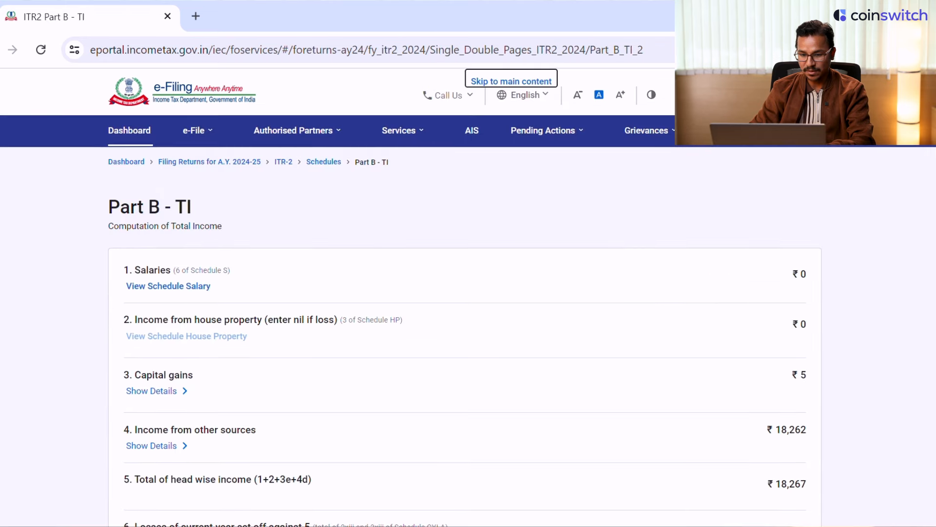
pyautogui.scroll(-2, 609, 237)
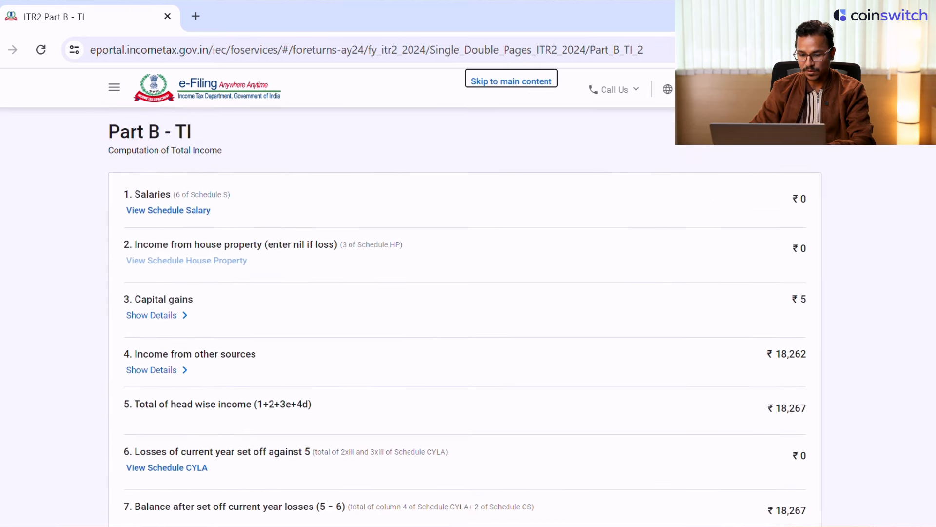
pyautogui.scroll(-10, 464, 317)
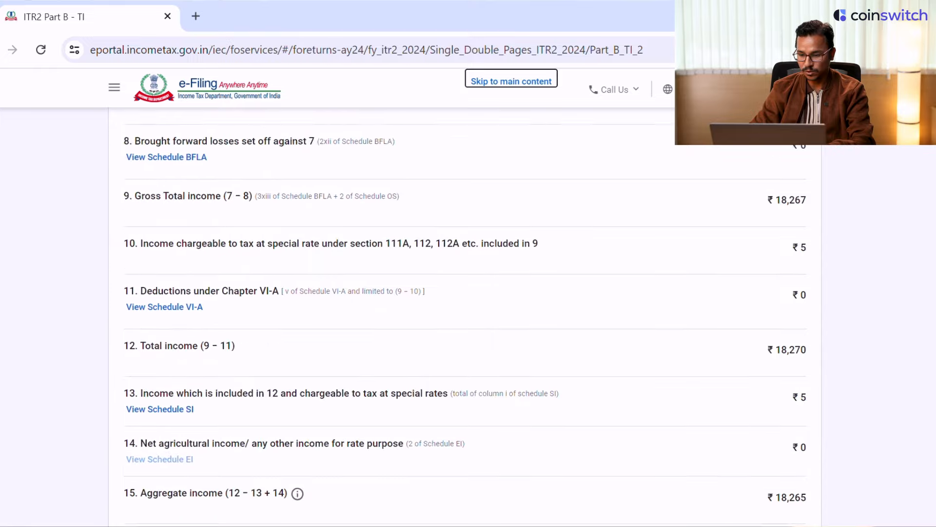
pyautogui.scroll(-1, 465, 317)
pyautogui.click(786, 438)
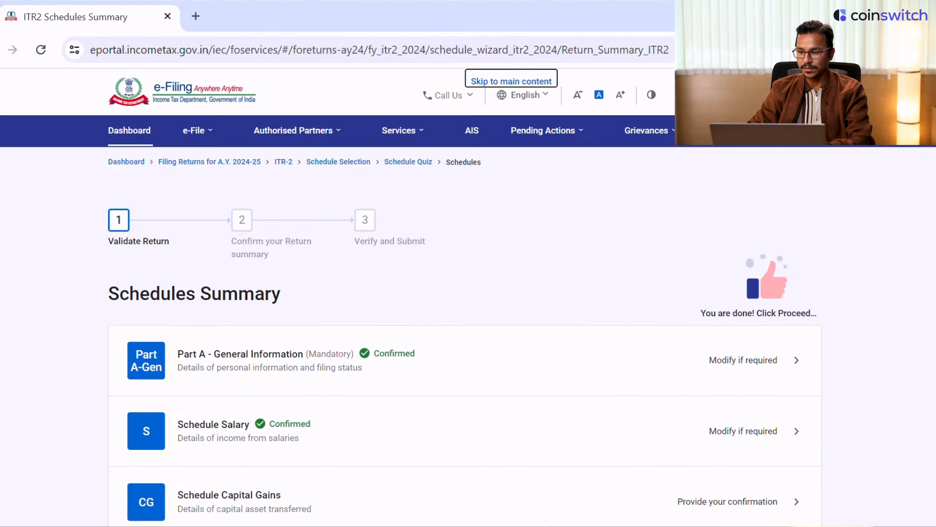
# Step: Open Part B - TTI, review the tax liability and refund computation, and proceed to the return preview
pyautogui.scroll(-15, 711, 441)
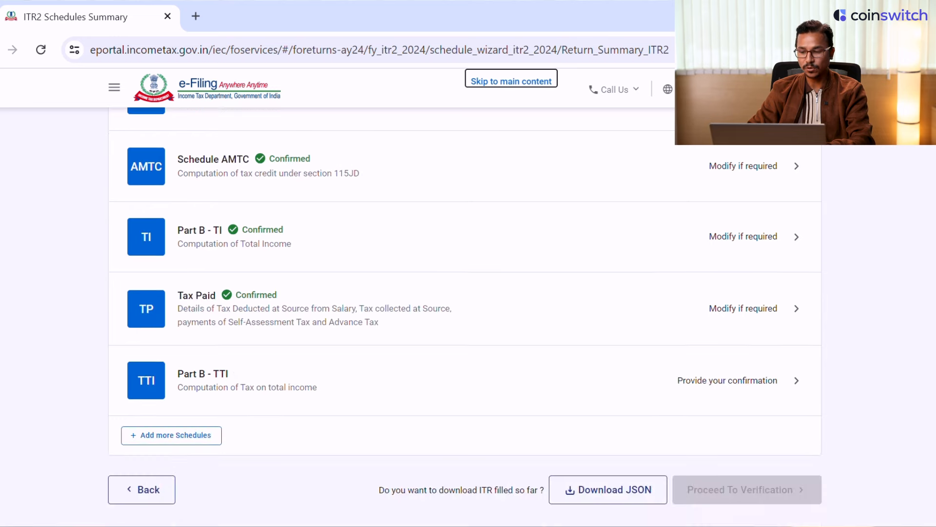
pyautogui.click(603, 402)
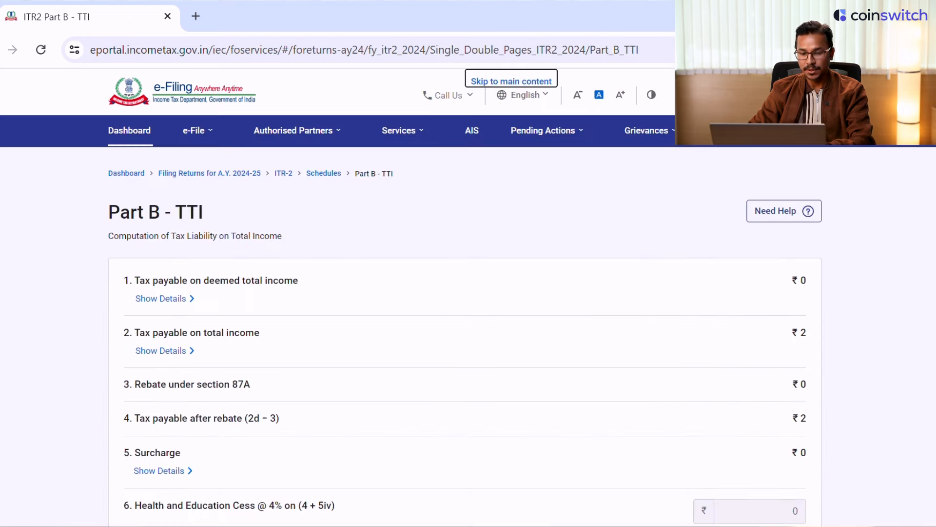
pyautogui.scroll(-15, 764, 404)
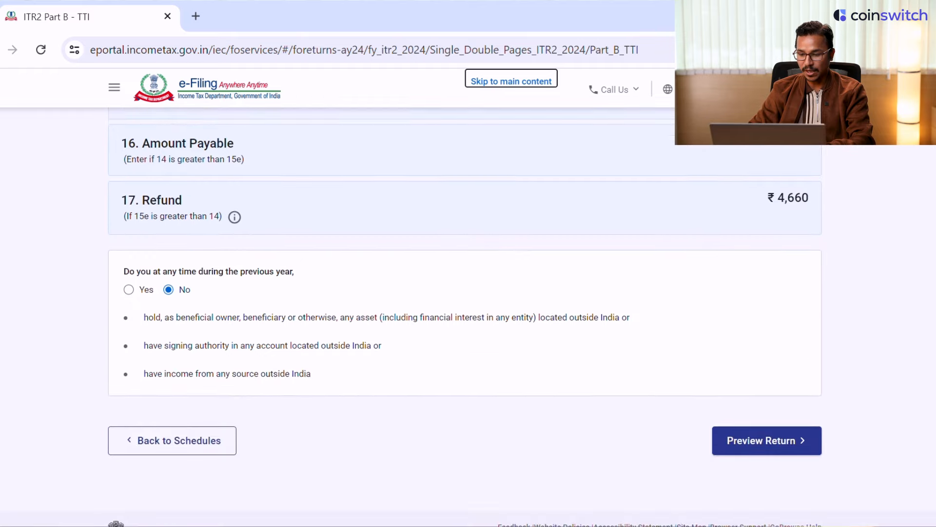
pyautogui.click(764, 404)
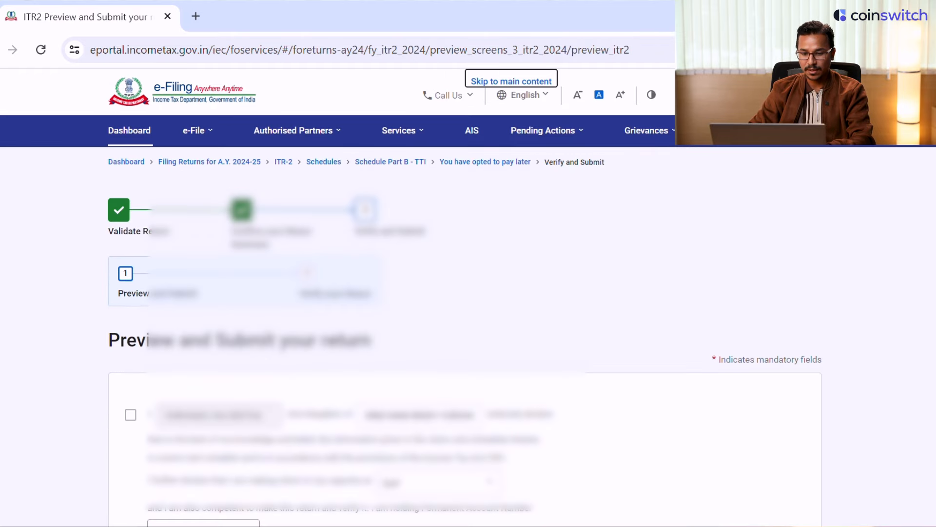
# Step: Accept the taxpayer declaration for submitting the return
pyautogui.scroll(-4, 465, 342)
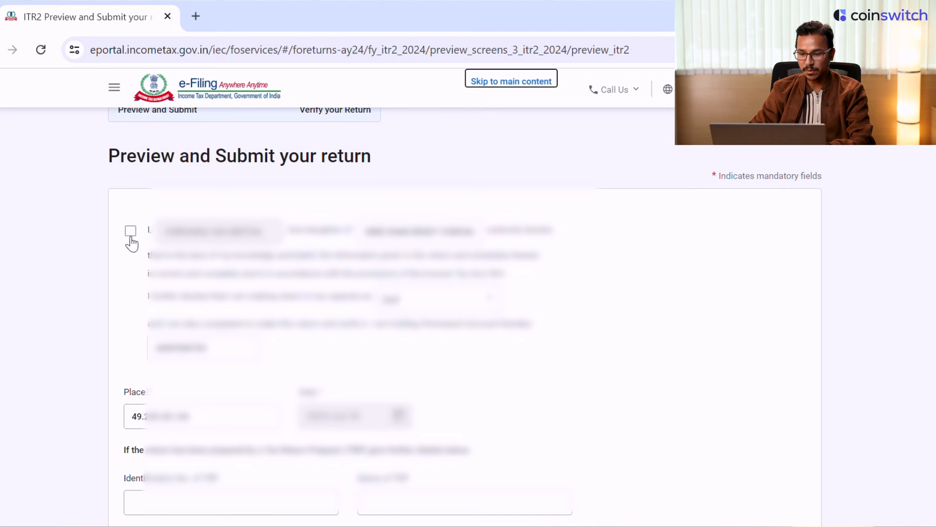
pyautogui.click(129, 233)
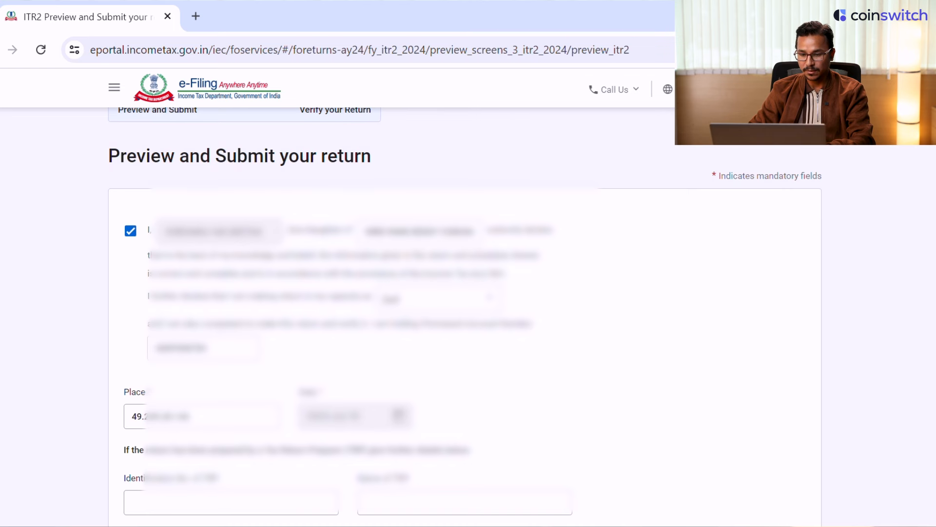
pyautogui.scroll(-3, 464, 312)
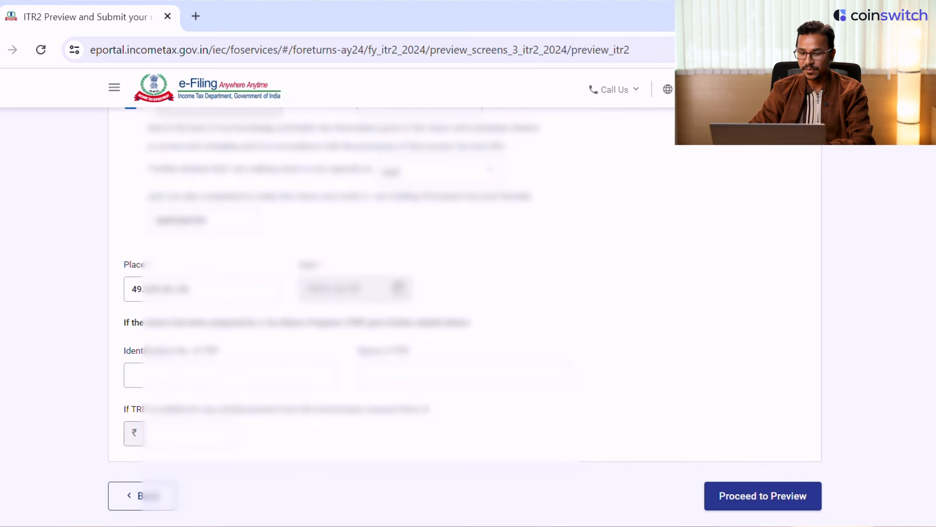
# Step: Check the completed taxpayer declaration and proceed to the preview of the ITR-2 return
pyautogui.scroll(2, 464, 312)
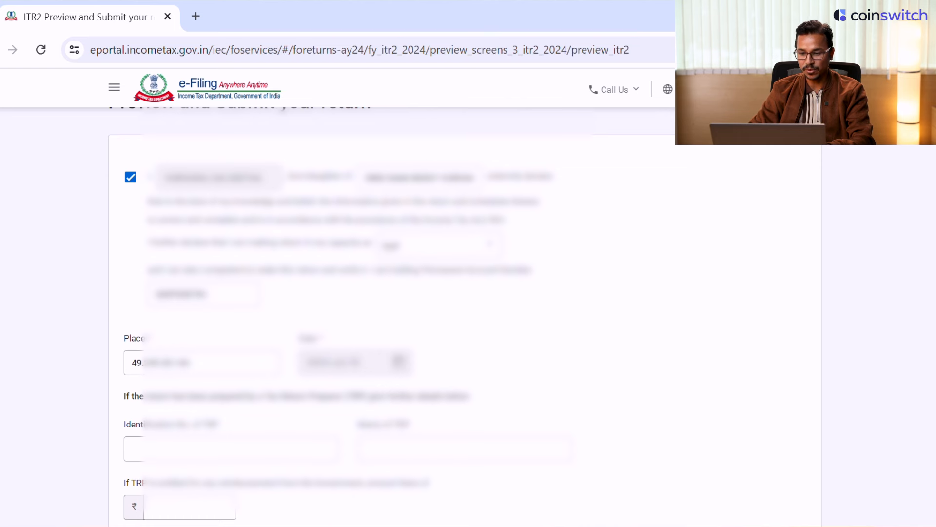
pyautogui.scroll(-3, 465, 312)
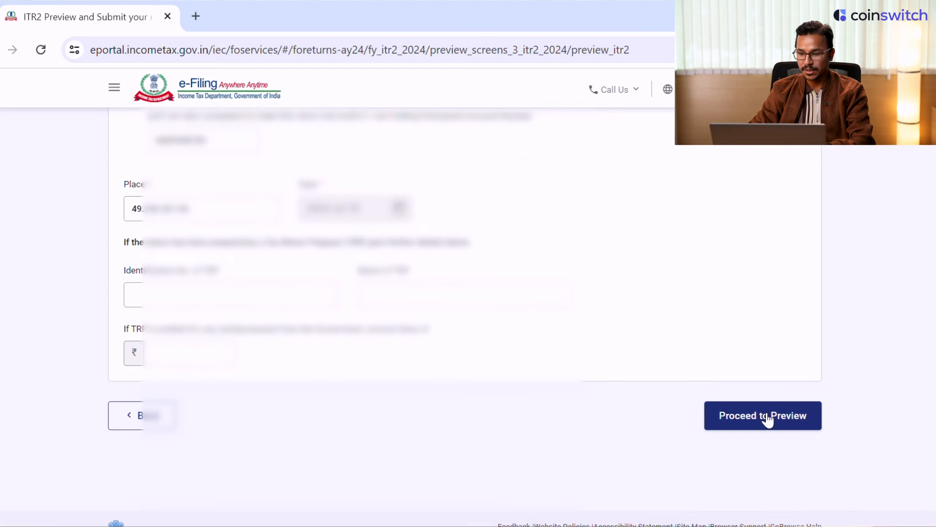
pyautogui.click(767, 420)
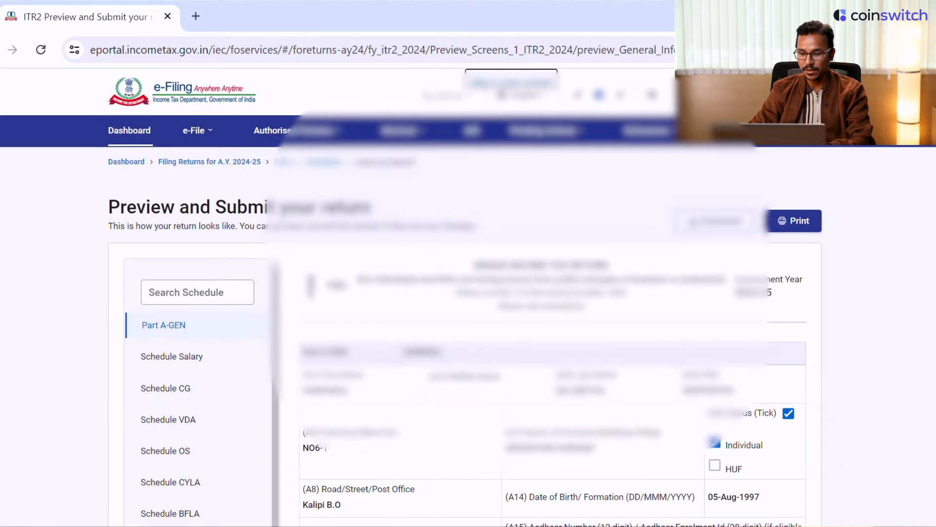
# Step: Review the Part A-GEN details in the return preview and proceed to validation
pyautogui.scroll(-6, 466, 339)
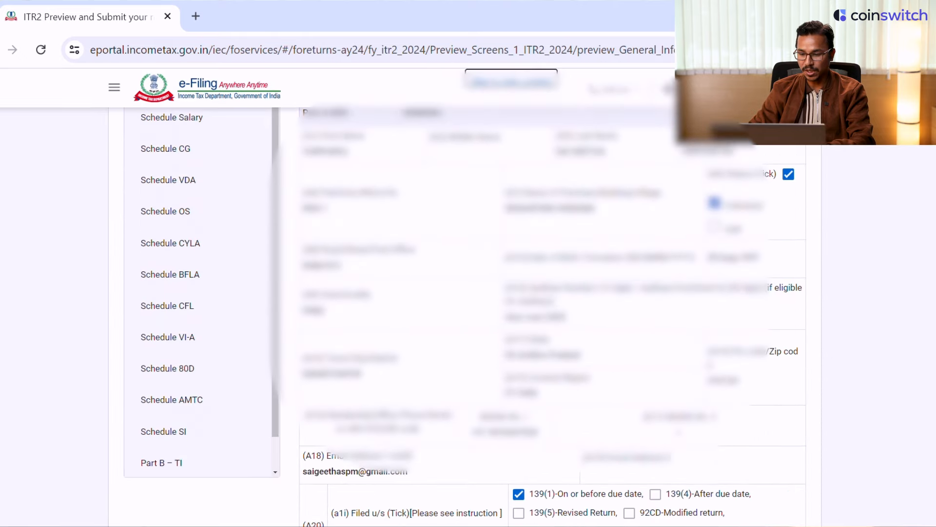
pyautogui.scroll(-10, 466, 339)
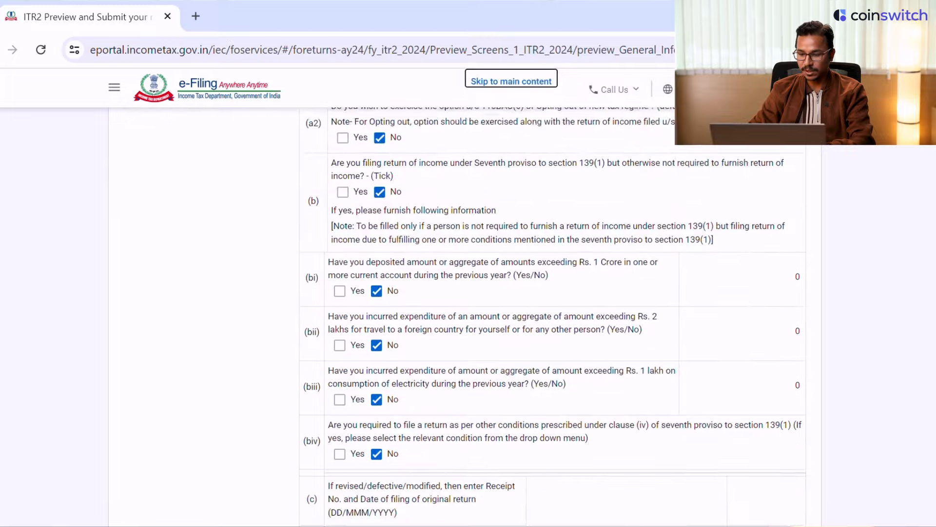
pyautogui.scroll(-12, 553, 317)
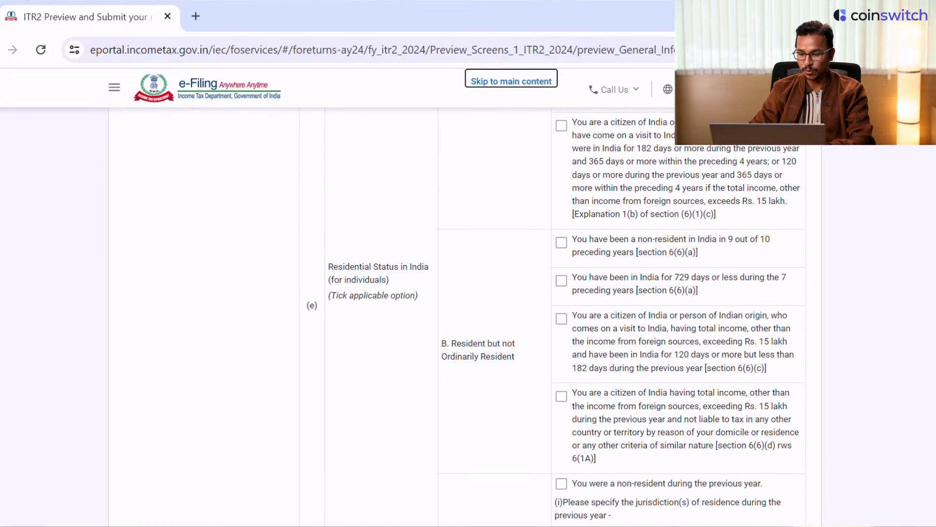
pyautogui.scroll(-14, 553, 317)
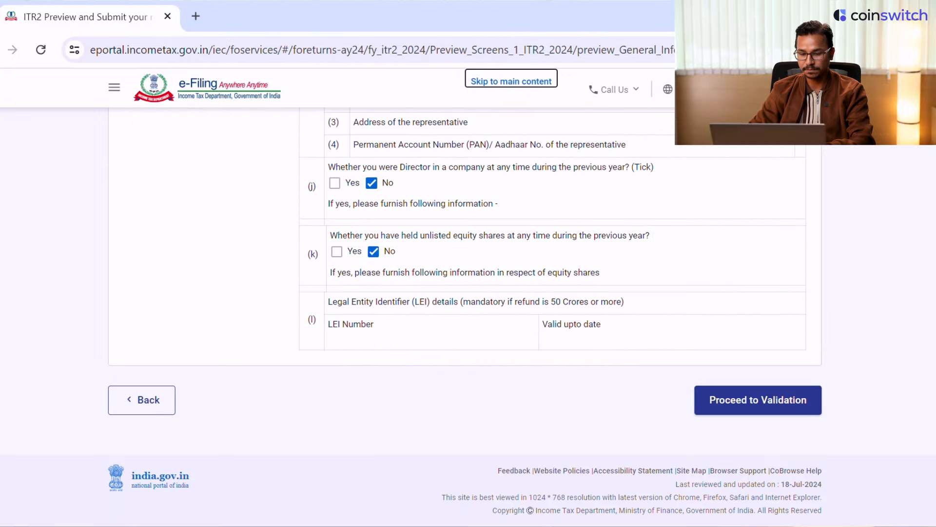
pyautogui.click(759, 415)
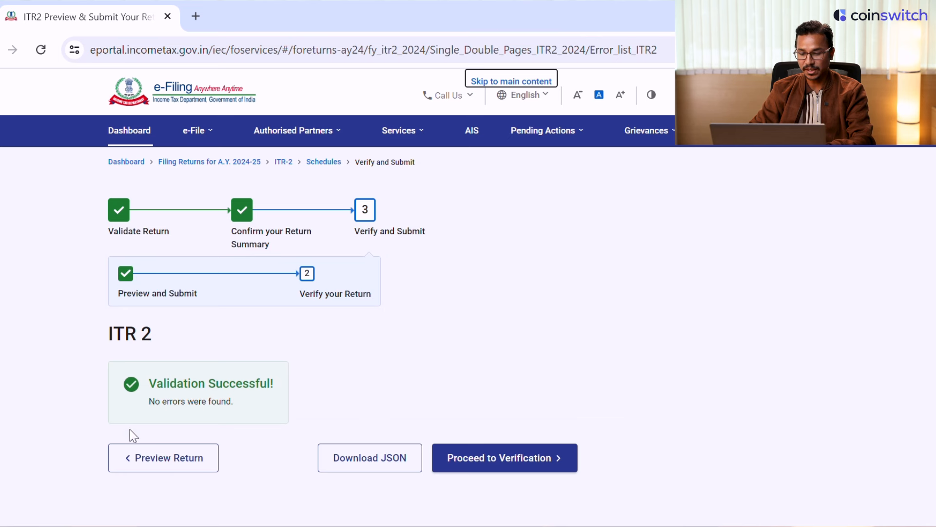
# Step: Proceed to verification of the validated return and examine the available verification methods
pyautogui.click(535, 460)
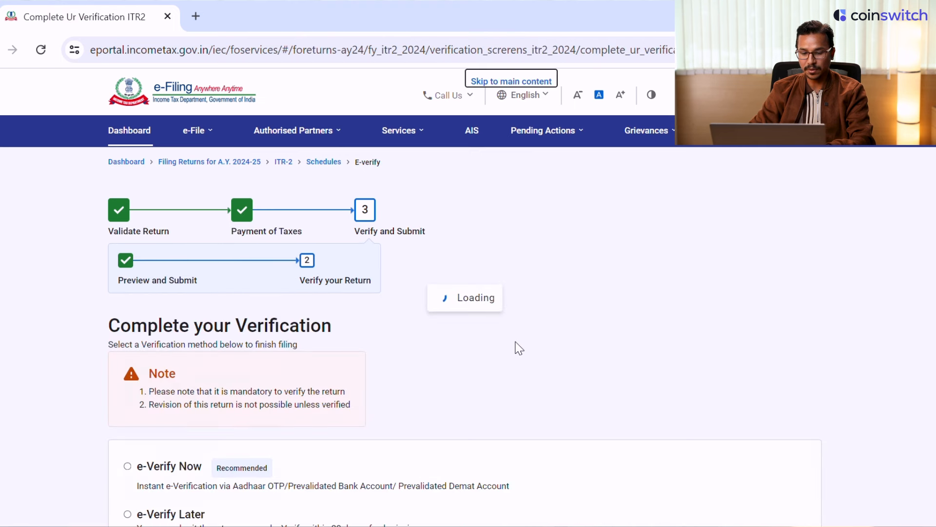
pyautogui.scroll(-3, 412, 317)
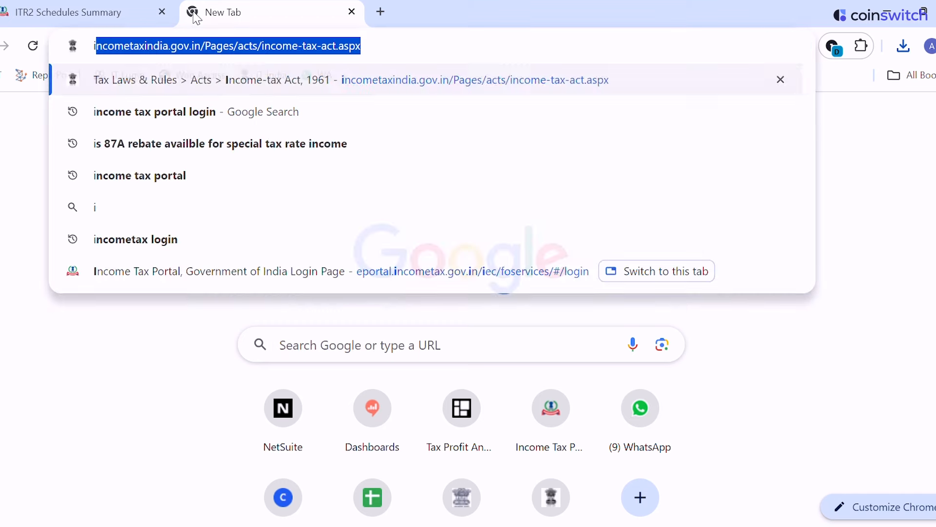
# Step: Search the web for "income tax portal login" and open the e-Filing portal's Downloads page
pyautogui.write('ncome tax portal login')
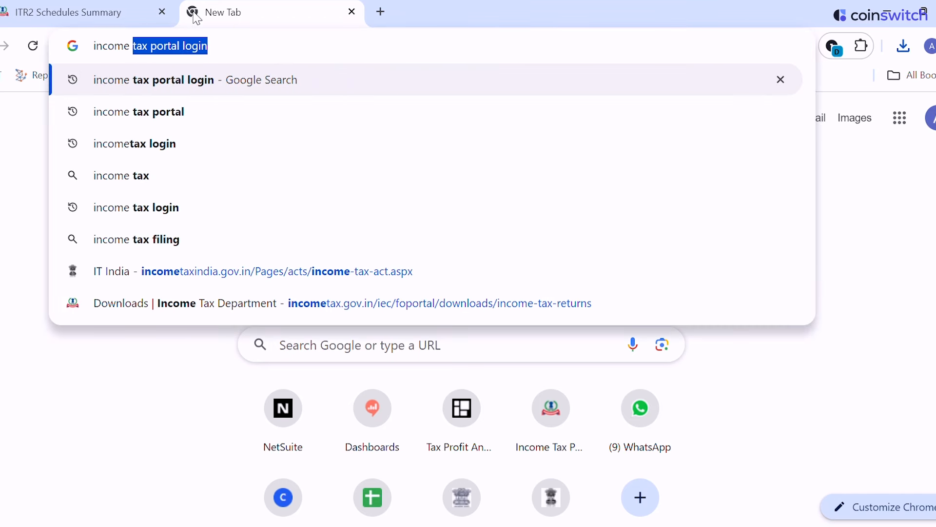
pyautogui.press('Return')
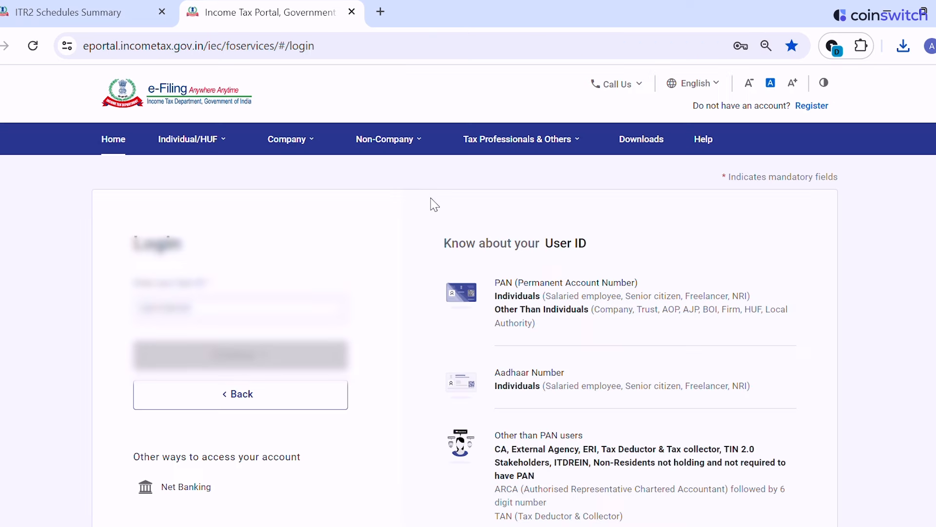
pyautogui.click(647, 147)
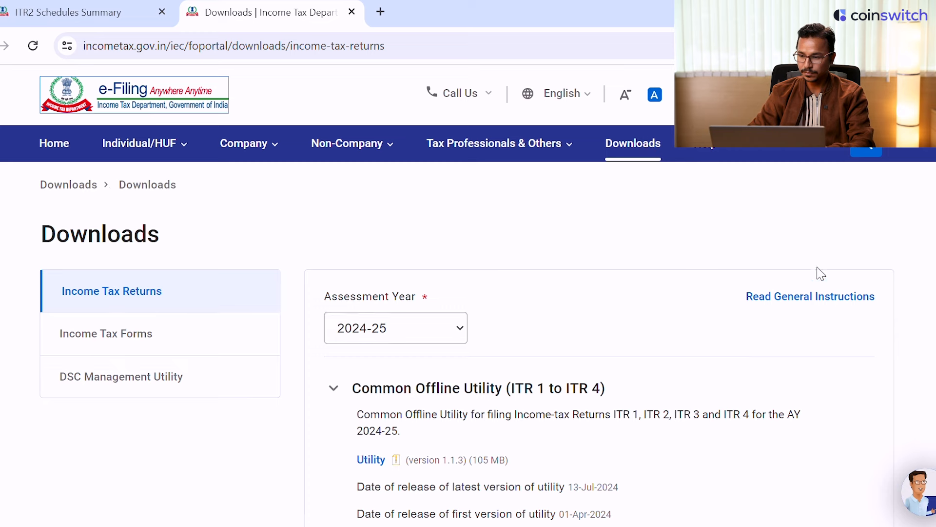
# Step: Find ITR 2 among the income tax returns for assessment year 2024-25 and download its Excel-based utility
pyautogui.scroll(-4, 468, 341)
pyautogui.scroll(2, 468, 342)
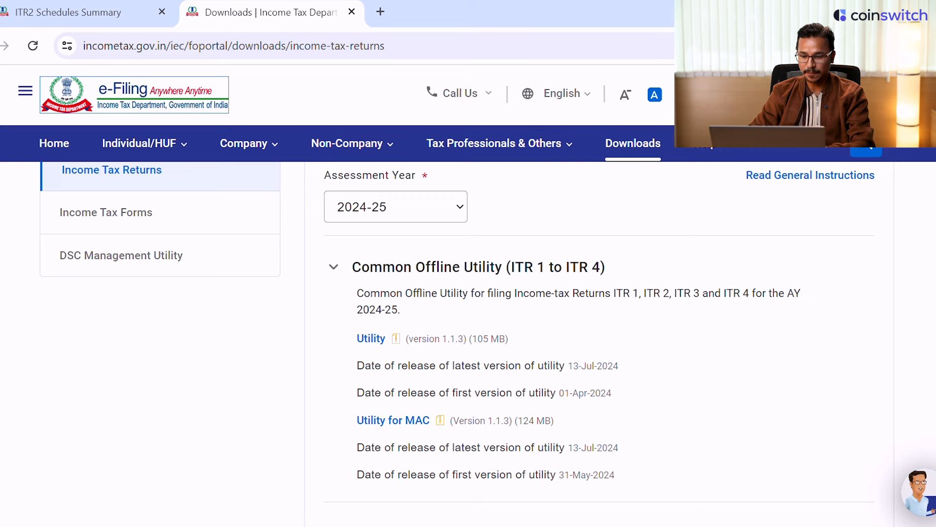
pyautogui.scroll(-5, 599, 342)
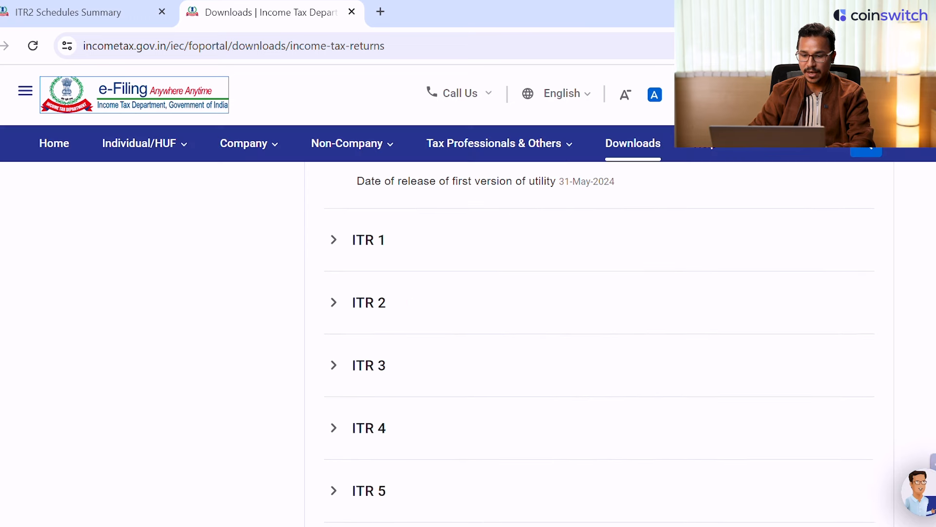
pyautogui.click(384, 307)
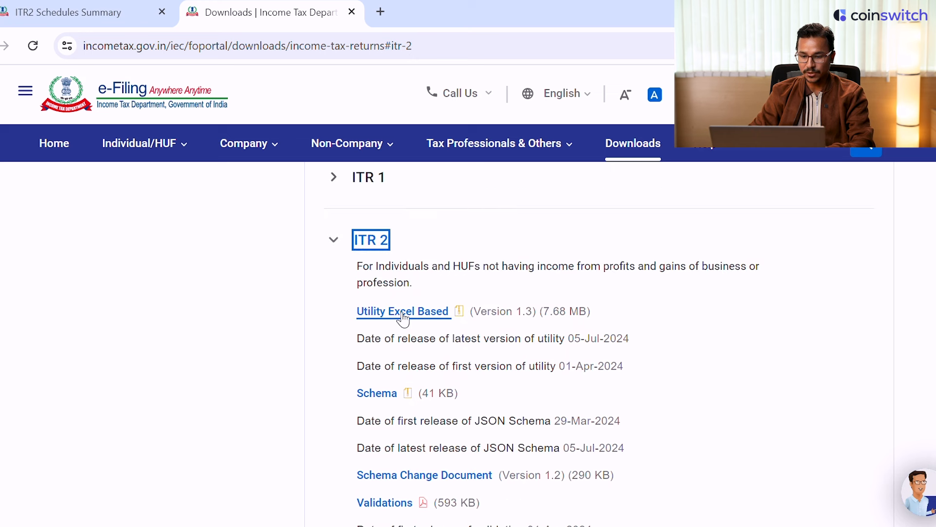
pyautogui.click(429, 315)
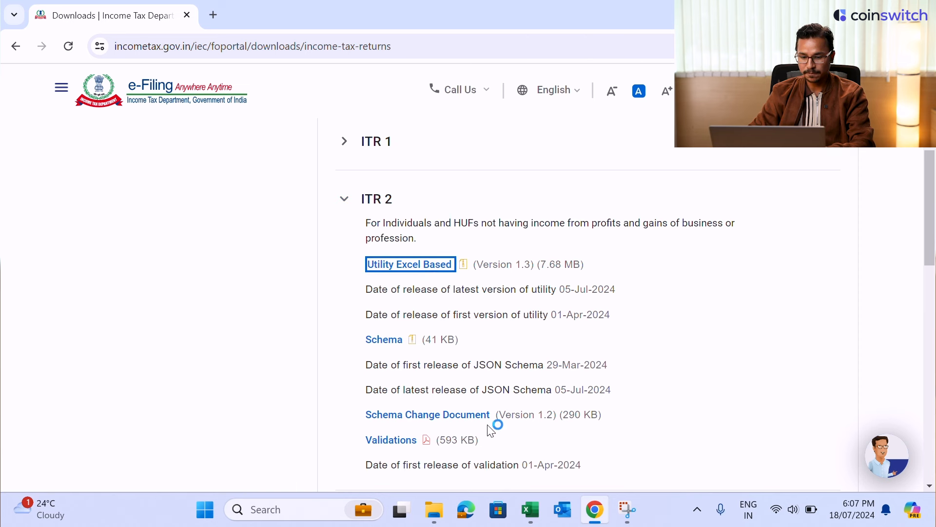
# Step: Switch to File Explorer and extract the ITR2_AY_24-25_V1.3 (2) archive from Downloads to its default folder
pyautogui.moveTo(435, 509)
pyautogui.click(421, 451)
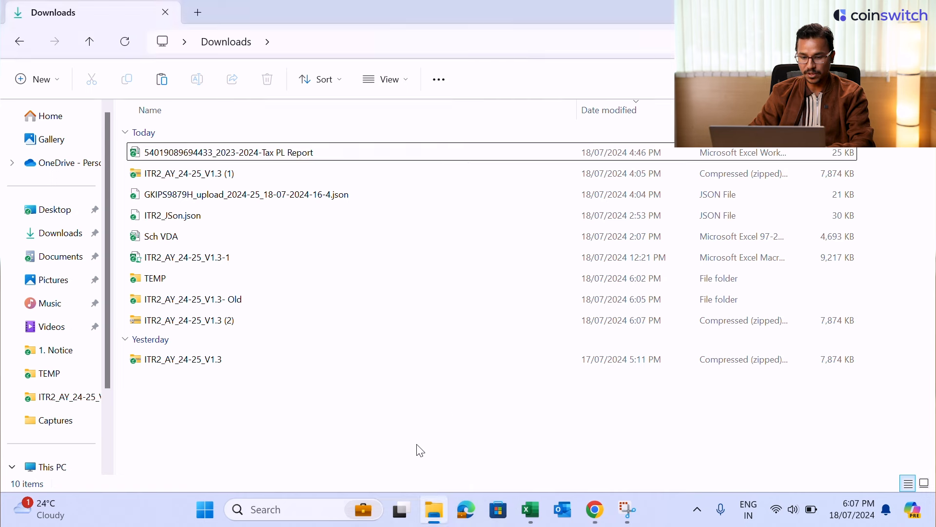
pyautogui.click(332, 325)
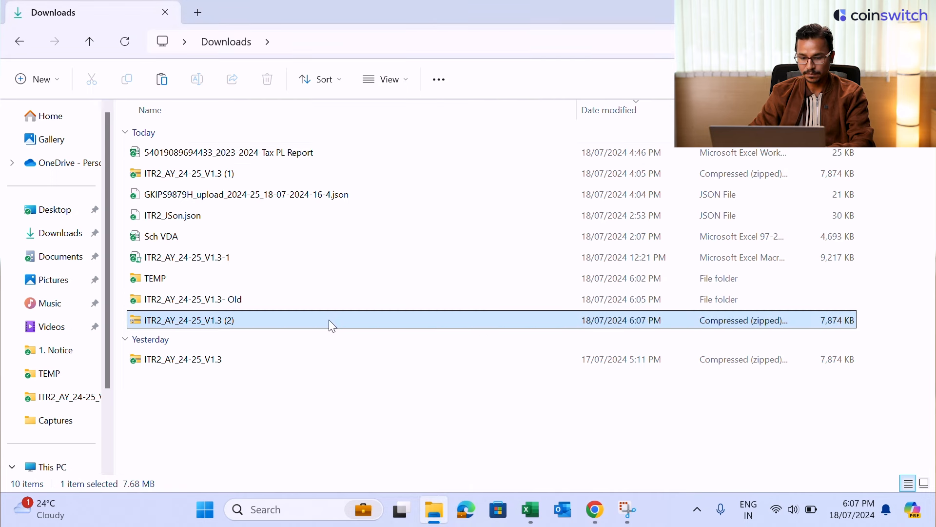
pyautogui.rightClick(329, 322)
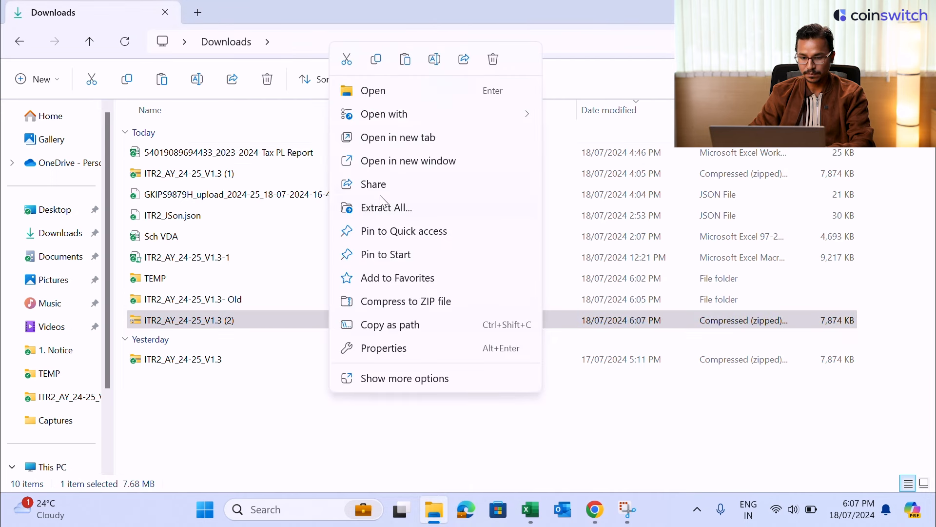
pyautogui.click(380, 210)
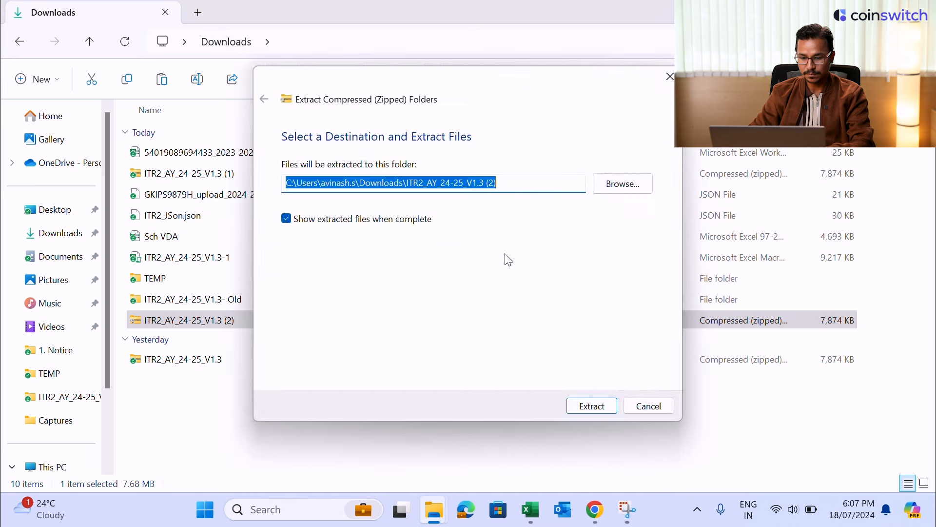
pyautogui.click(607, 406)
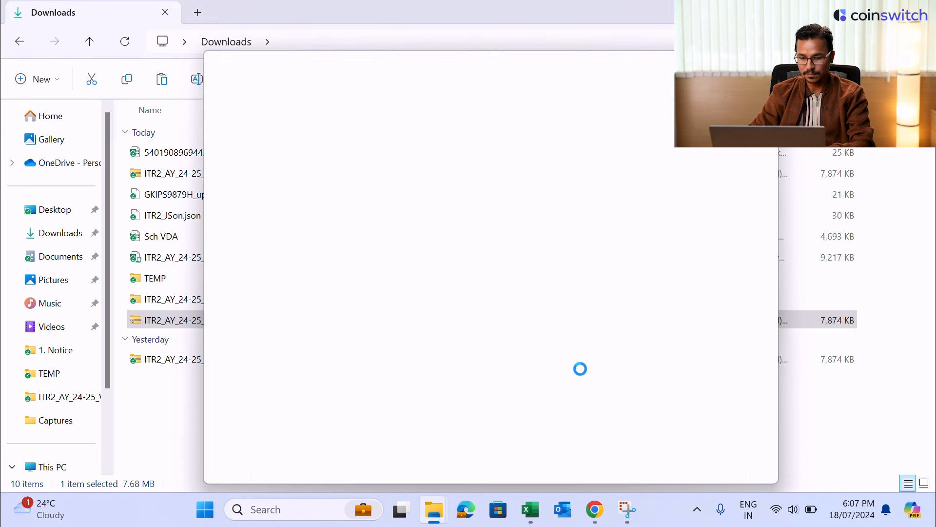
# Step: Unblock the extracted ITR2_AY_24-25_V1.3 workbook in its file properties and apply the change
pyautogui.click(505, 215)
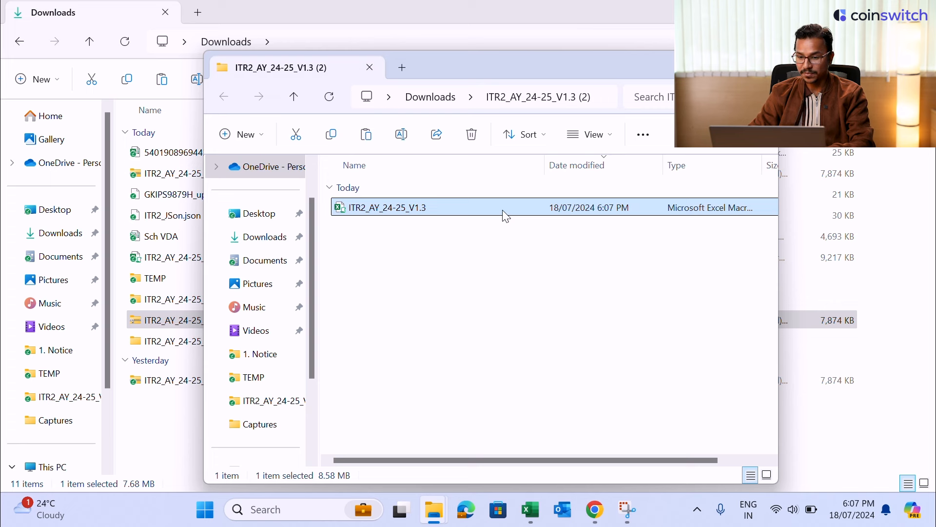
pyautogui.rightClick(505, 216)
pyautogui.click(551, 376)
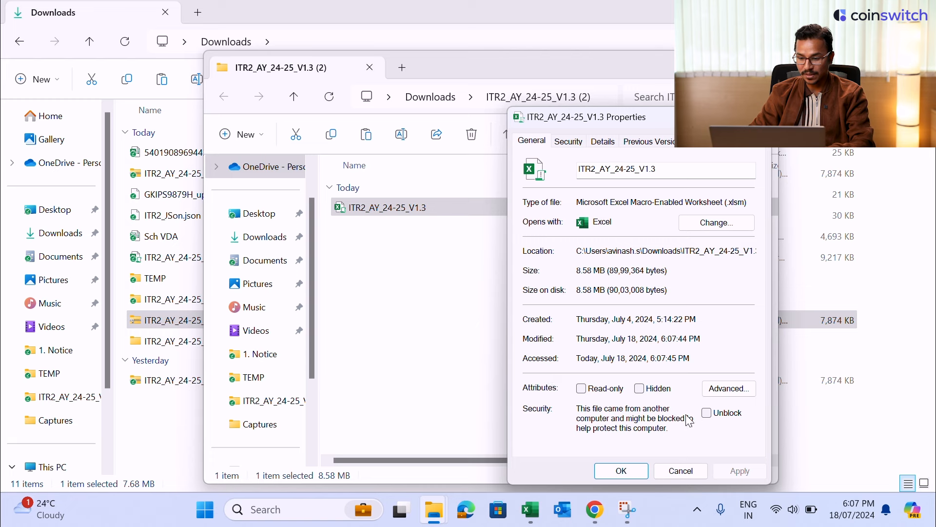
pyautogui.click(707, 413)
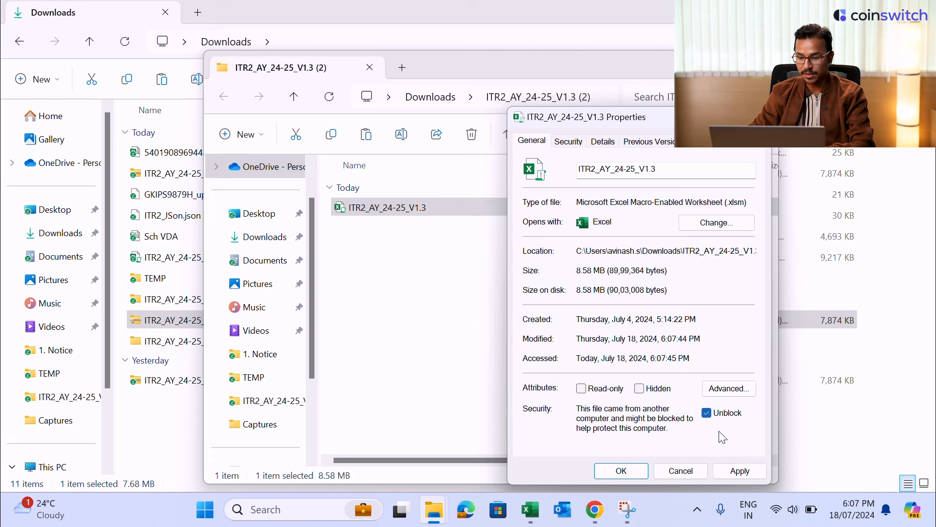
pyautogui.click(734, 472)
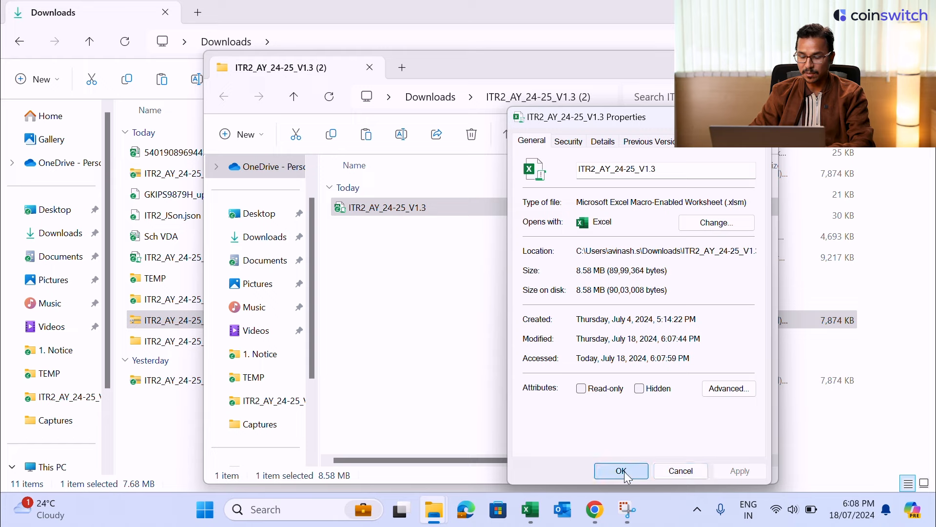
pyautogui.click(622, 471)
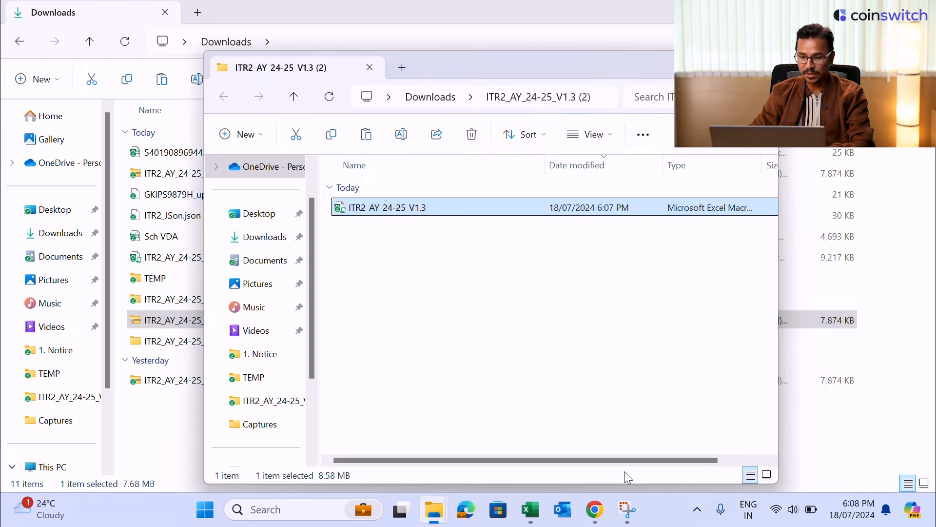
# Step: Open the ITR2_AY_24-25_V1.3 workbook in Excel, enable its macros, and acknowledge the utility's data-entry notice
pyautogui.doubleClick(530, 210)
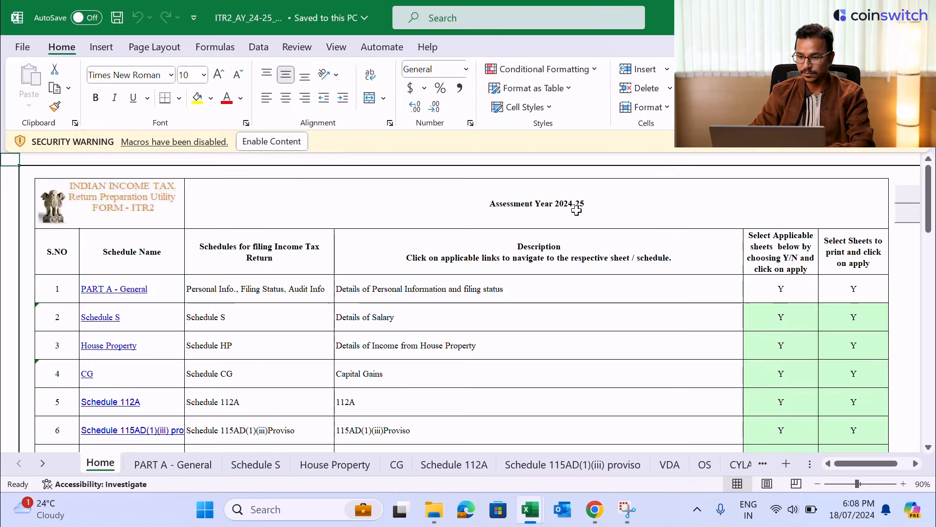
pyautogui.click(288, 141)
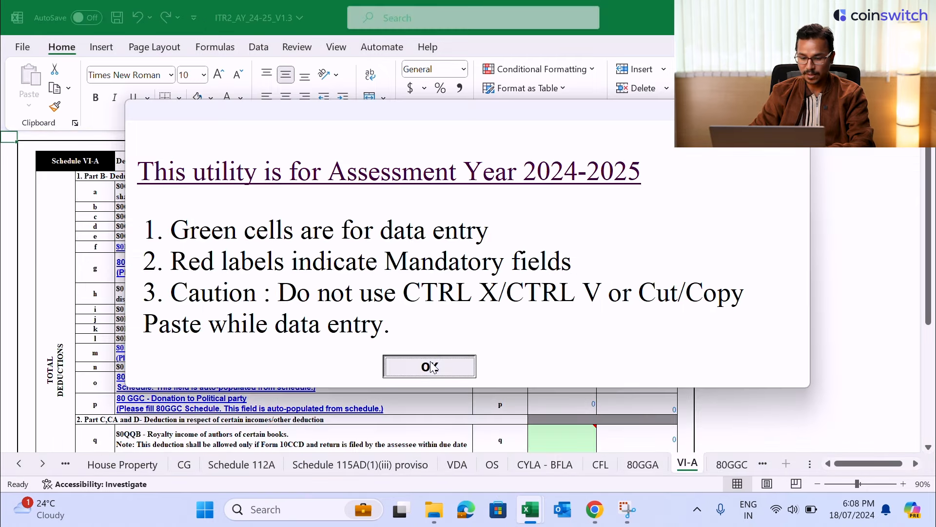
pyautogui.click(430, 364)
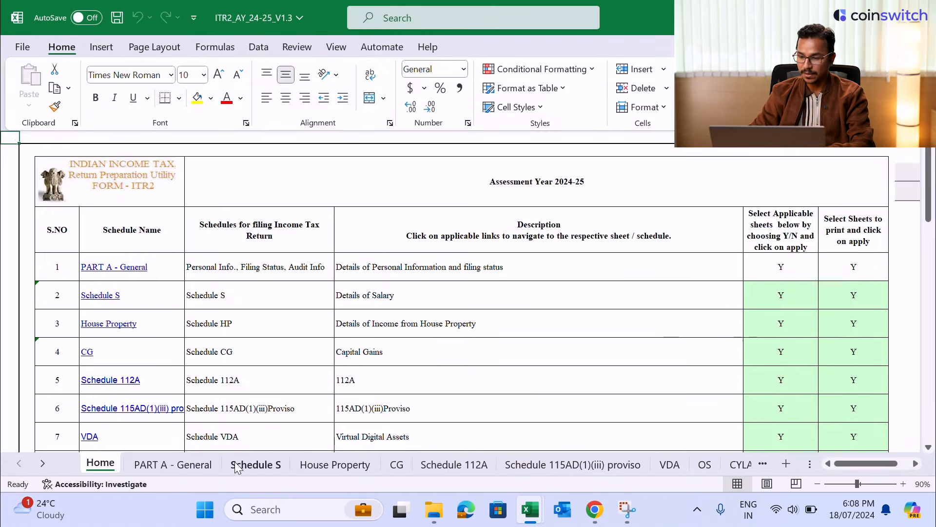
# Step: Import the return data into the PART A - General sheet from the 2024-25 upload JSON file dated 18-07-2024 in Downloads
pyautogui.click(174, 464)
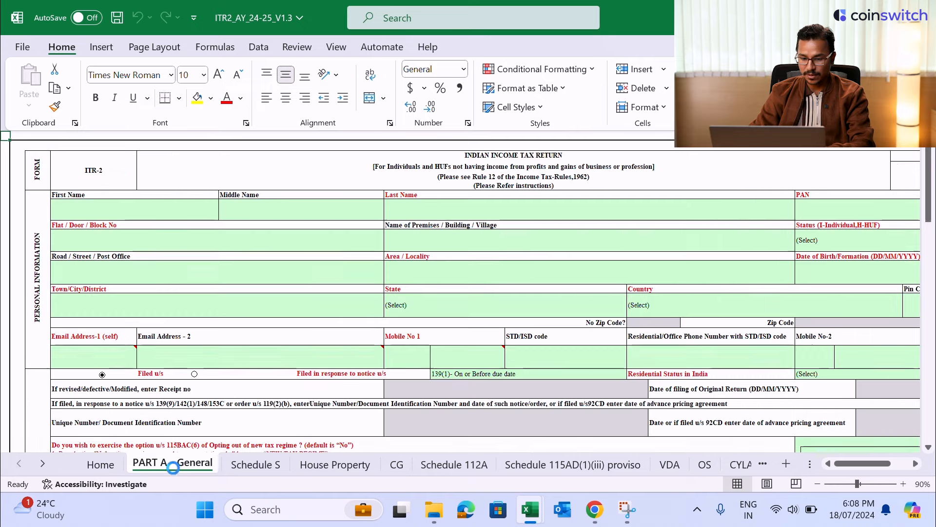
pyautogui.moveTo(847, 461); pyautogui.dragTo(910, 469)
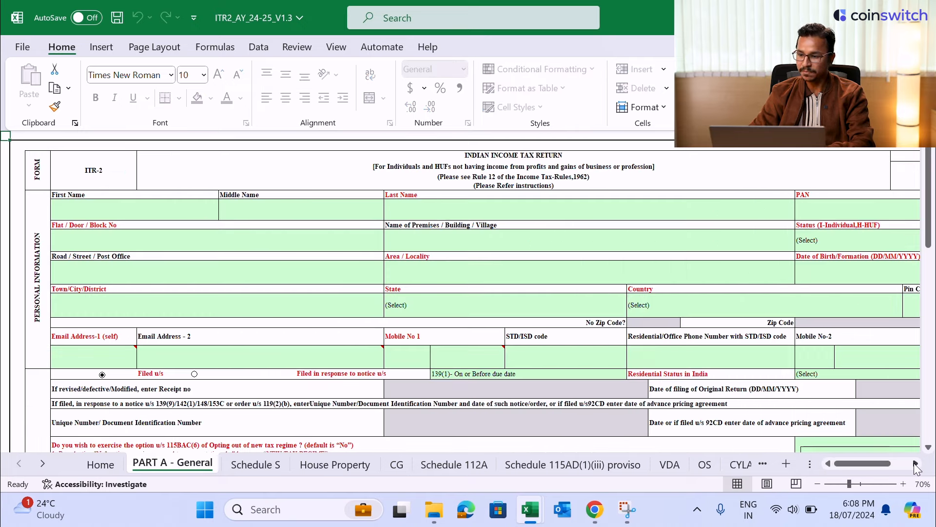
pyautogui.click(916, 465)
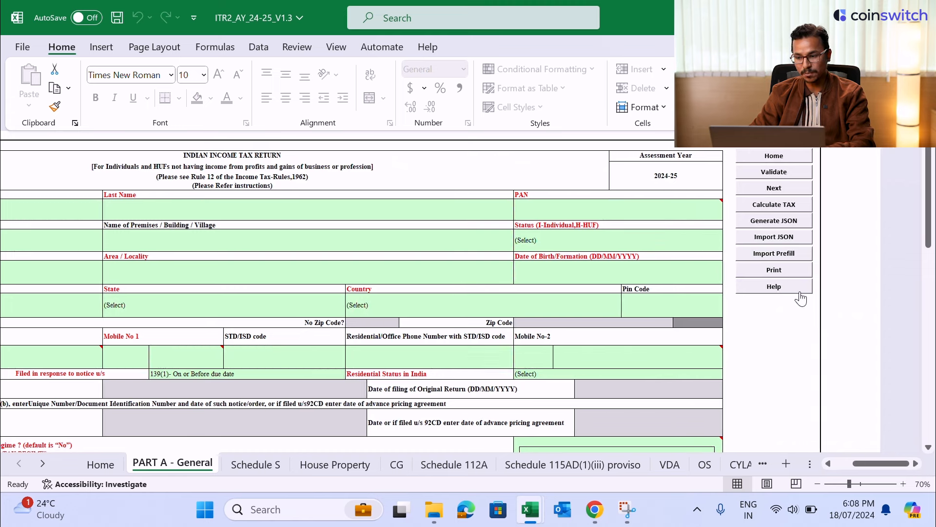
pyautogui.click(784, 238)
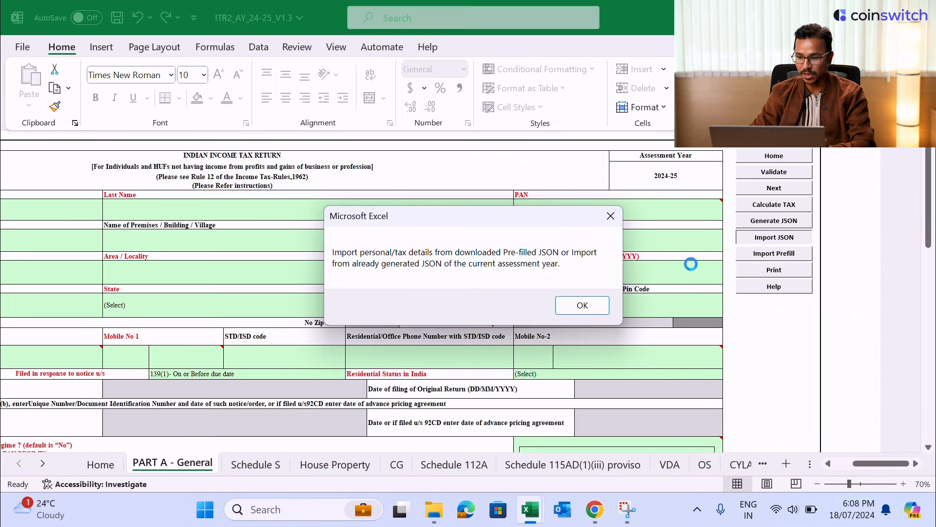
pyautogui.click(567, 303)
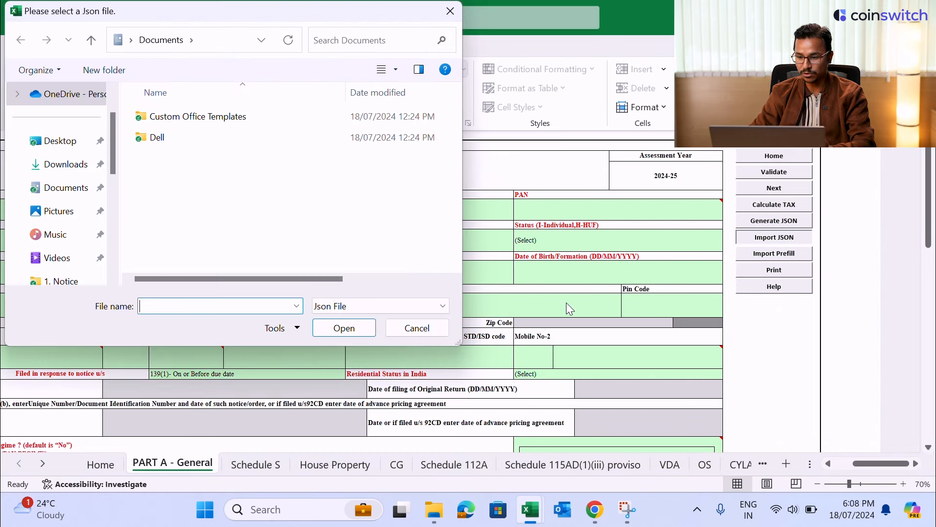
pyautogui.click(64, 164)
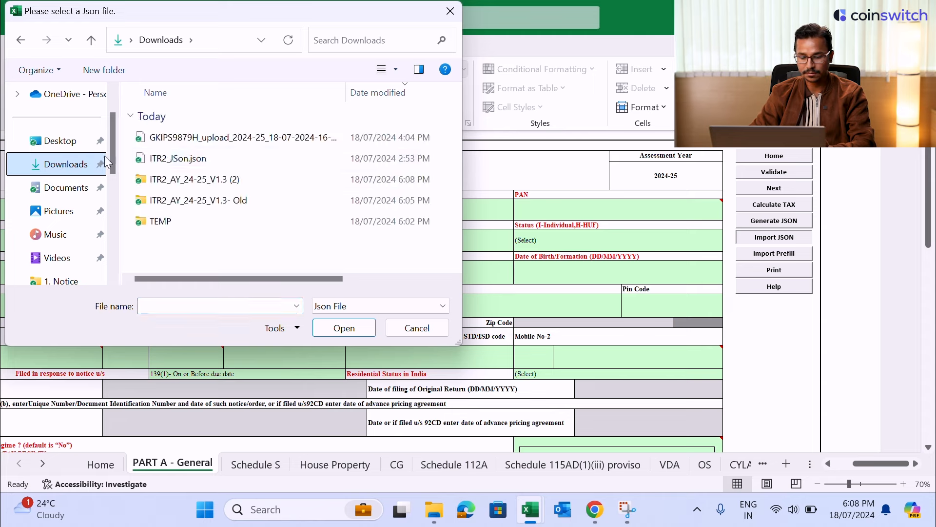
pyautogui.click(192, 138)
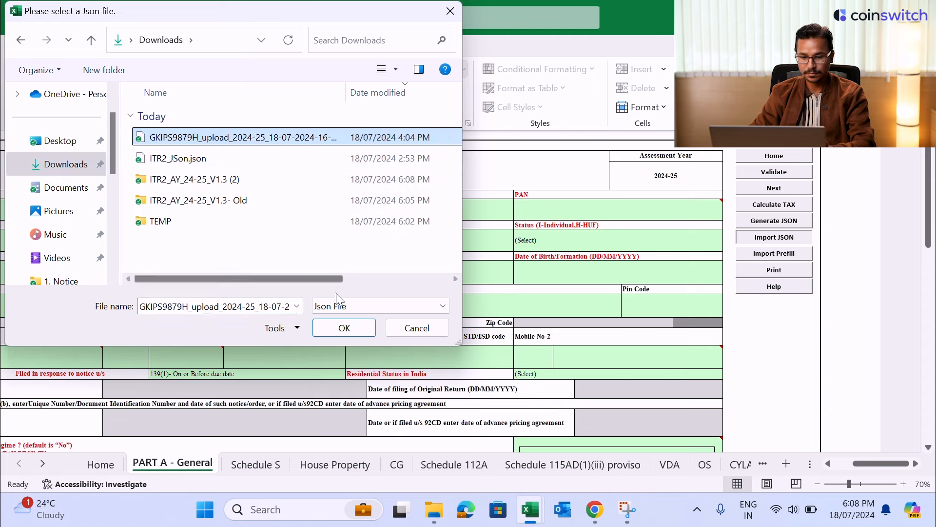
pyautogui.click(341, 328)
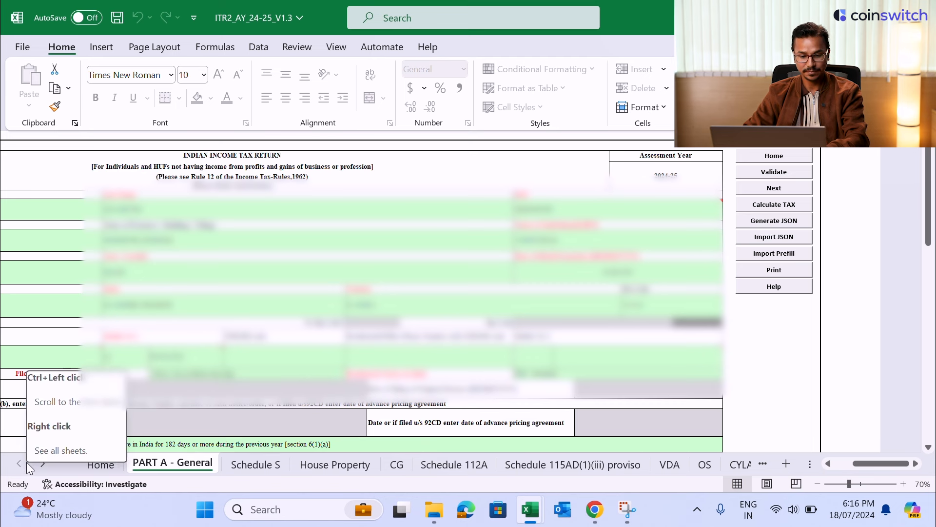
# Step: Go to the VDA sheet and highlight the imported transaction's entries from date of acquisition to consideration received
pyautogui.rightClick(28, 467)
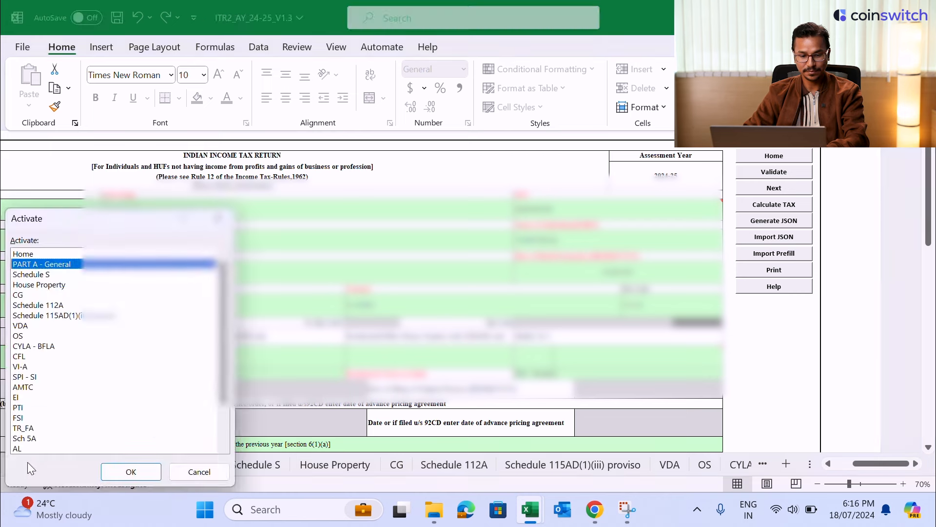
pyautogui.click(25, 326)
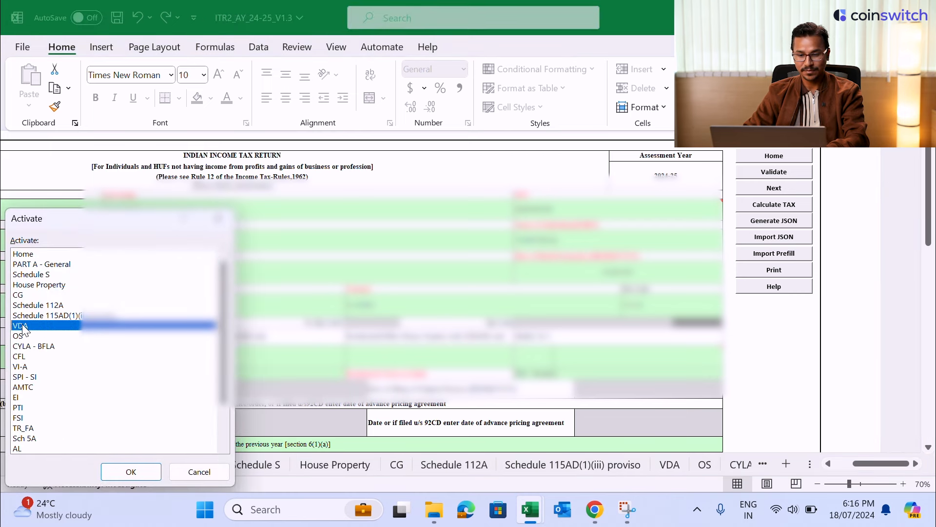
pyautogui.click(129, 471)
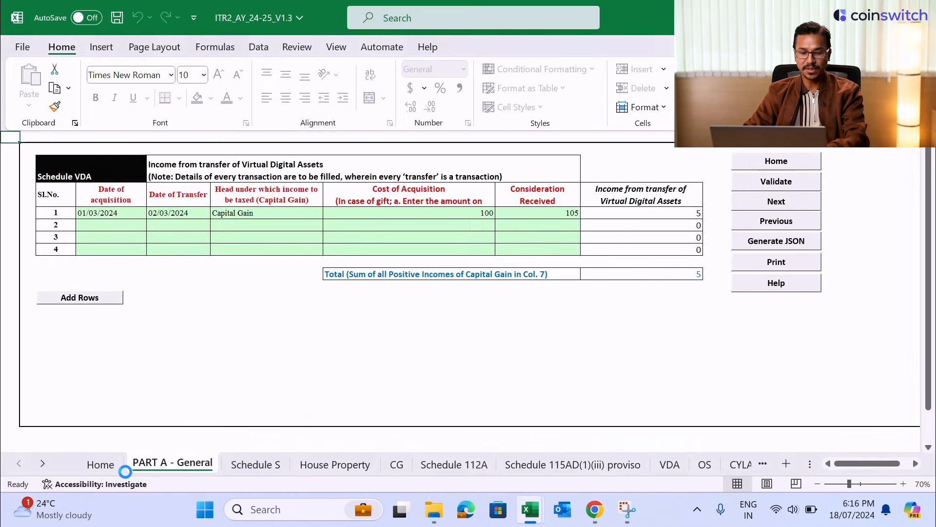
pyautogui.click(573, 305)
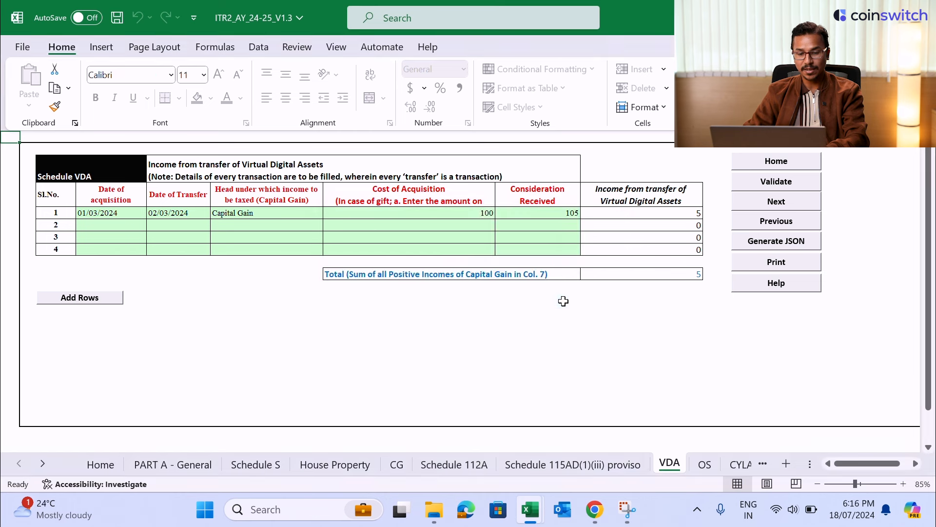
pyautogui.click(544, 214)
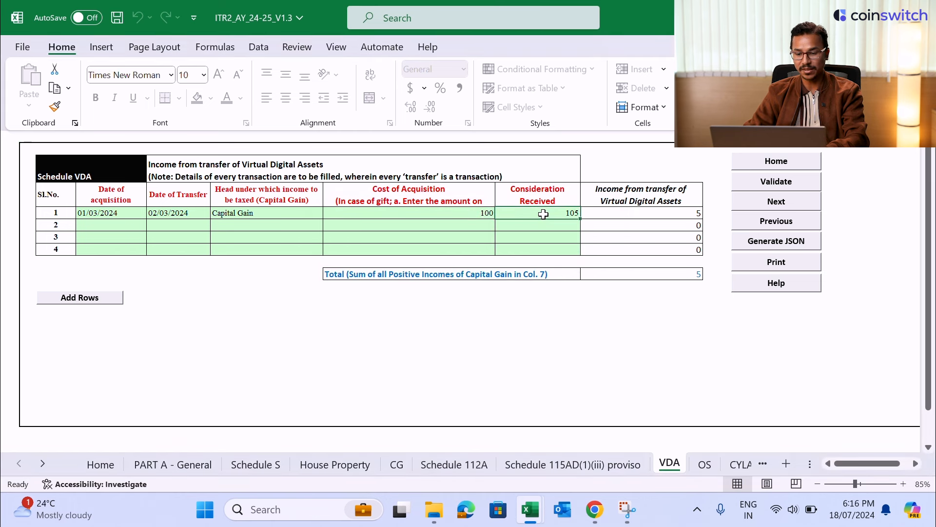
pyautogui.hotkey('shift', 'Left')
pyautogui.hotkey('shift', 'Left')
pyautogui.hotkey('shift', 'Left')
pyautogui.hotkey('shift', 'Left')
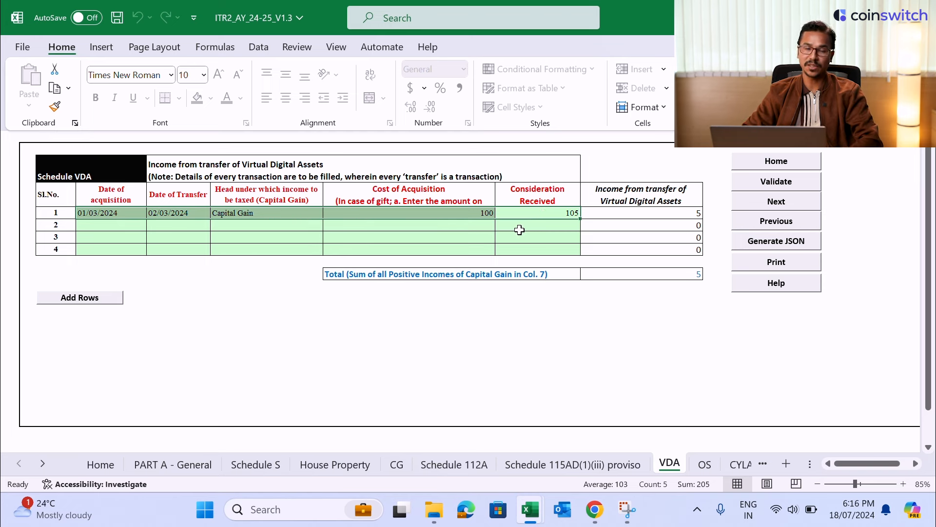
# Step: Add 100 rows to the Schedule VDA table and check the extended table down to its last row
pyautogui.click(116, 302)
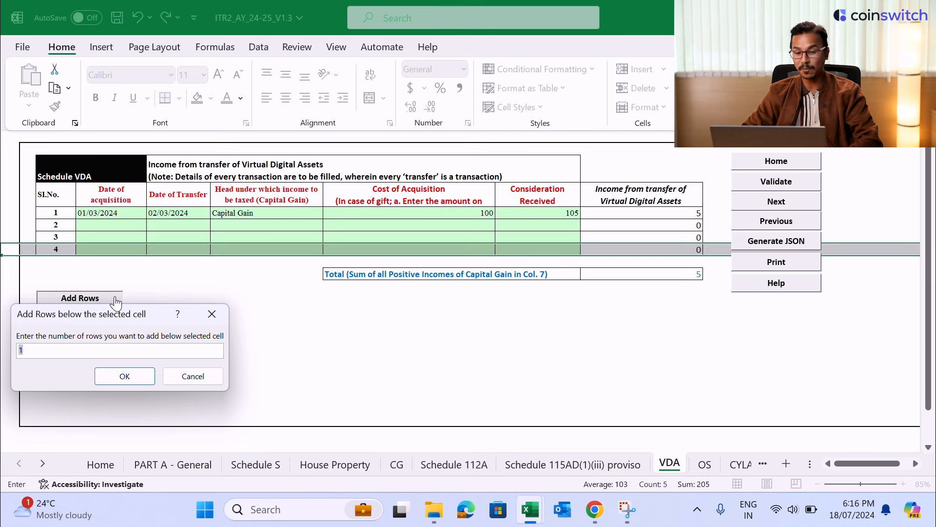
pyautogui.click(98, 351)
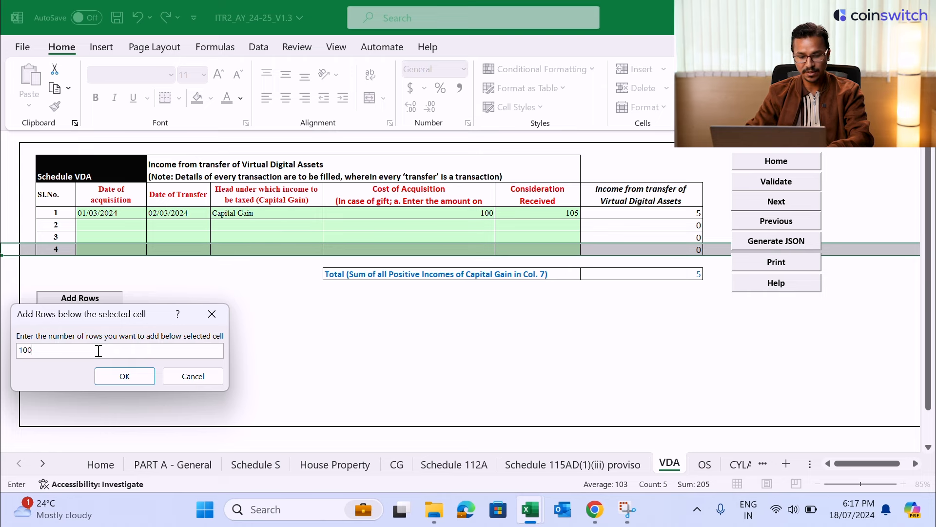
pyautogui.click(123, 377)
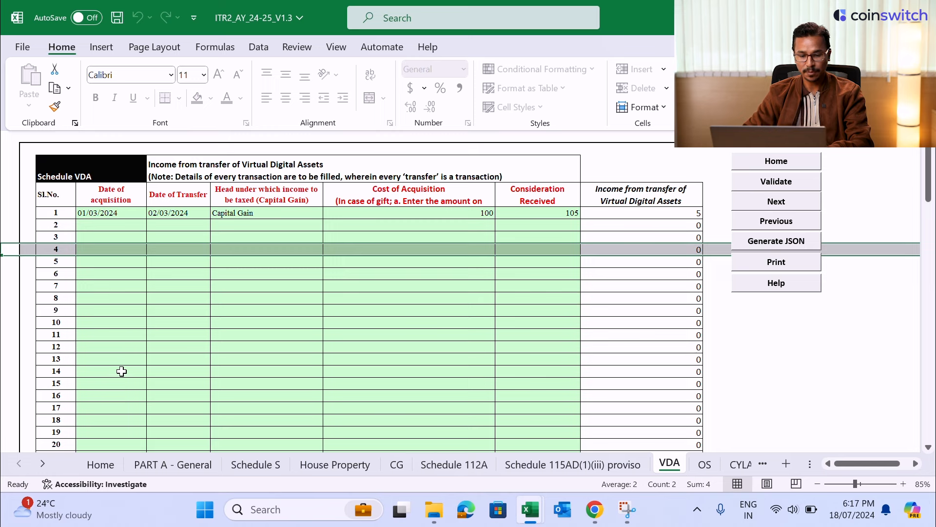
pyautogui.click(132, 229)
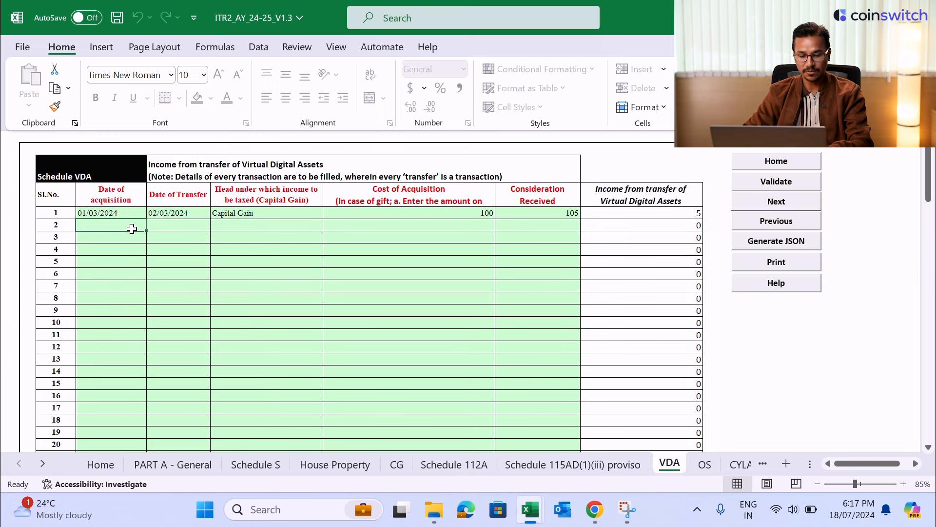
pyautogui.press('Up')
pyautogui.press('Left')
pyautogui.hotkey('ctrl', 'Down')
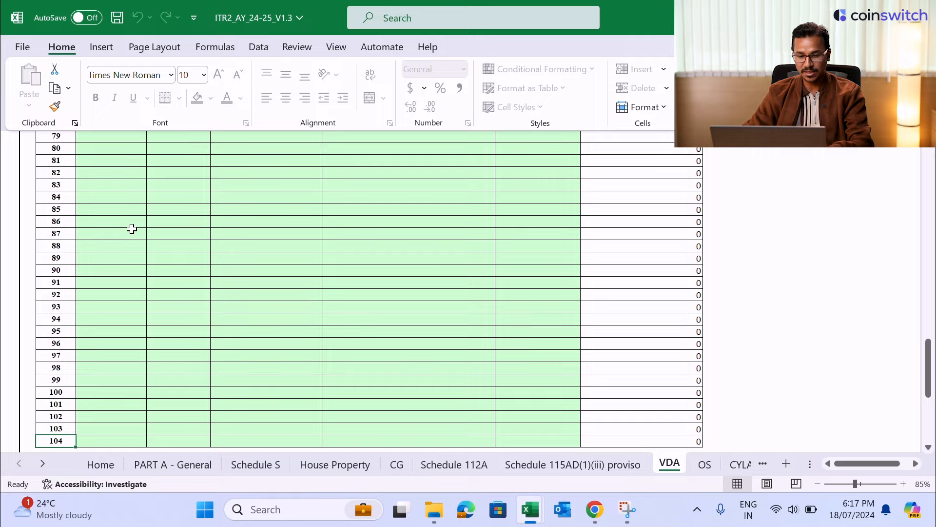
# Step: Clear the first transaction's dates, income head, cost of acquisition and consideration received from the Schedule VDA table
pyautogui.hotkey('ctrl', 'Up')
pyautogui.press('Right')
pyautogui.press('Up')
pyautogui.press('Up')
pyautogui.press('Down')
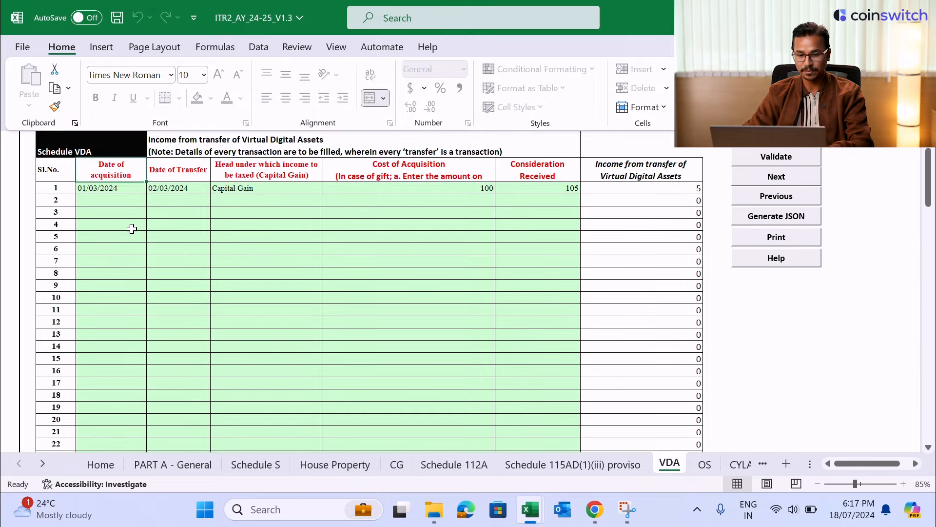
pyautogui.press('Down')
pyautogui.hotkey('shift', 'Right')
pyautogui.hotkey('shift', 'Right')
pyautogui.hotkey('shift', 'Right')
pyautogui.hotkey('shift', 'Right')
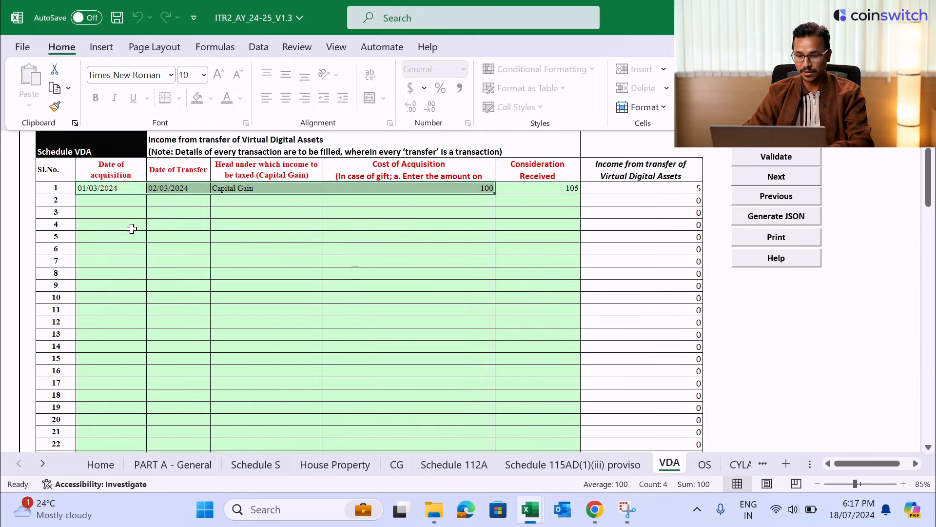
pyautogui.press('Delete')
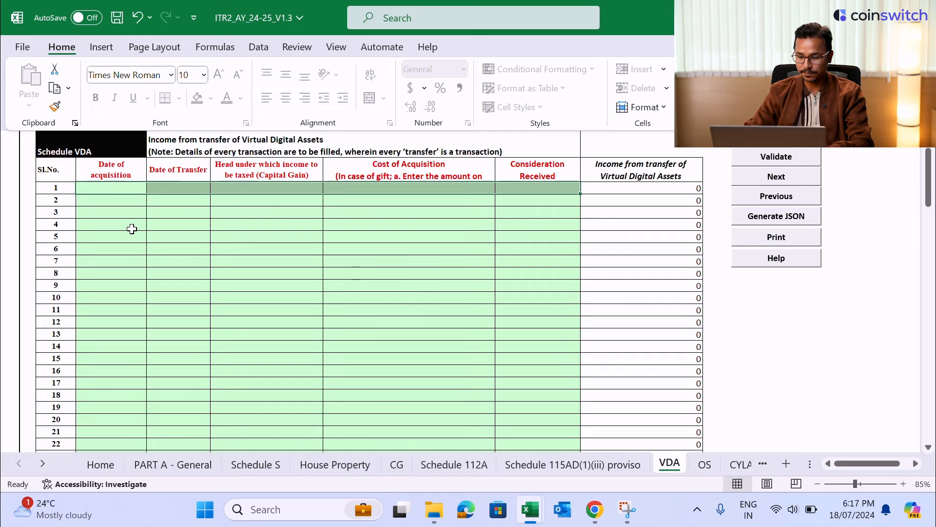
pyautogui.click(200, 213)
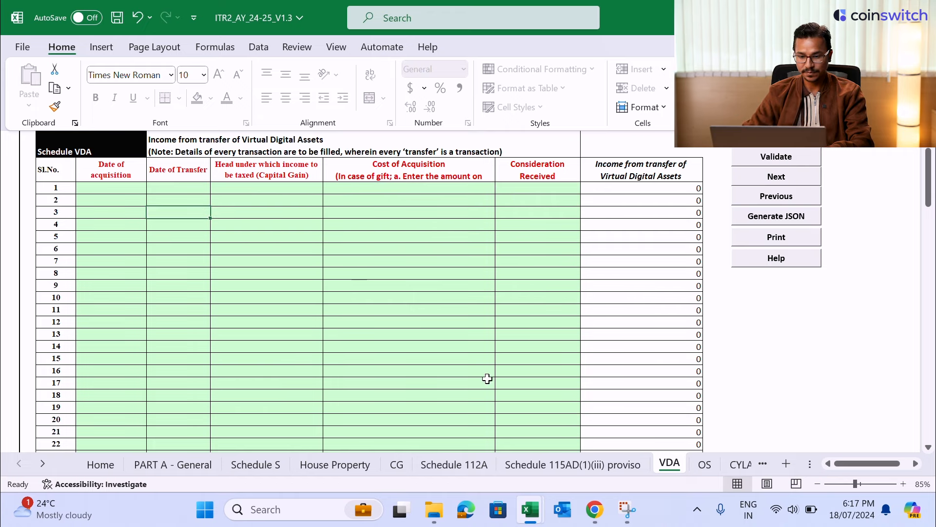
pyautogui.press('Up')
pyautogui.press('Up')
pyautogui.press('Up')
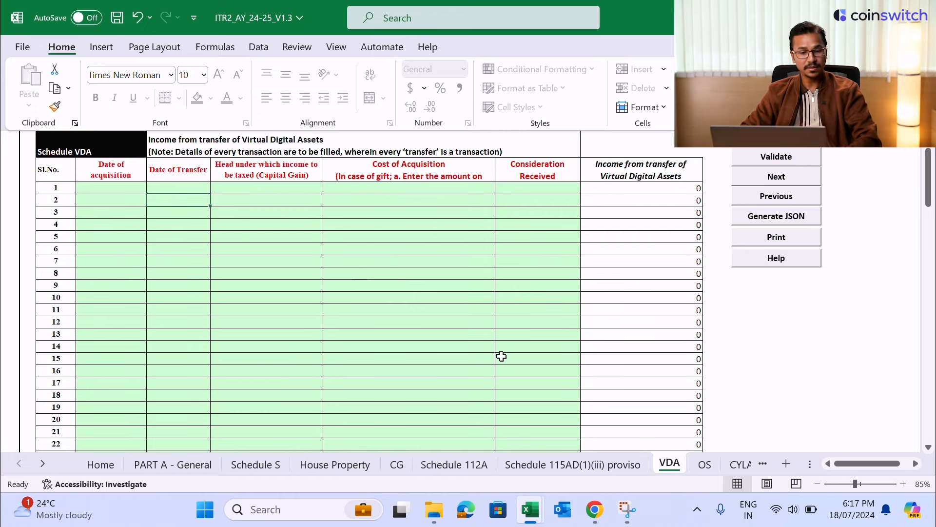
pyautogui.press('Up')
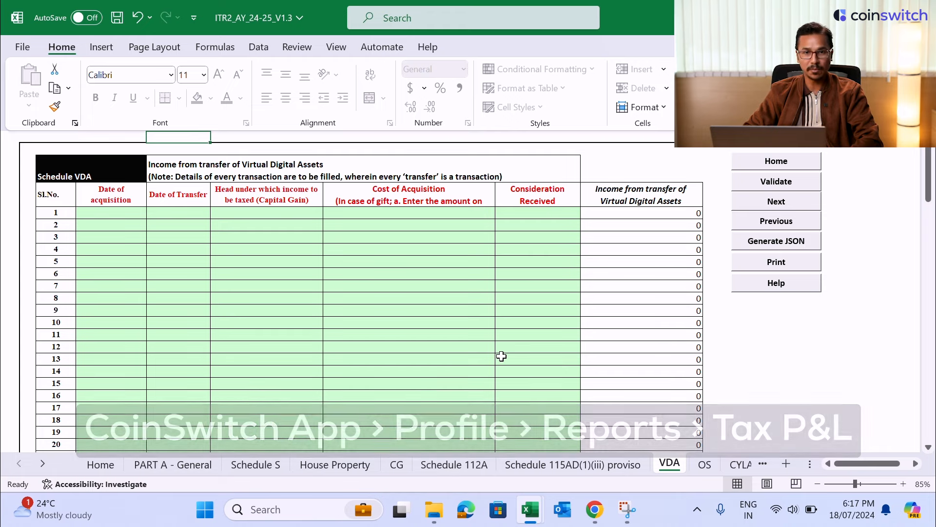
# Step: Locate the 2023-2024 Tax PL Report among the downloads in File Explorer and switch to its open workbook in Excel
pyautogui.hotkey('alt', 'Tab')
pyautogui.hotkey('alt', 'Tab')
pyautogui.hotkey('alt', 'Down')
pyautogui.hotkey('alt', 'Left')
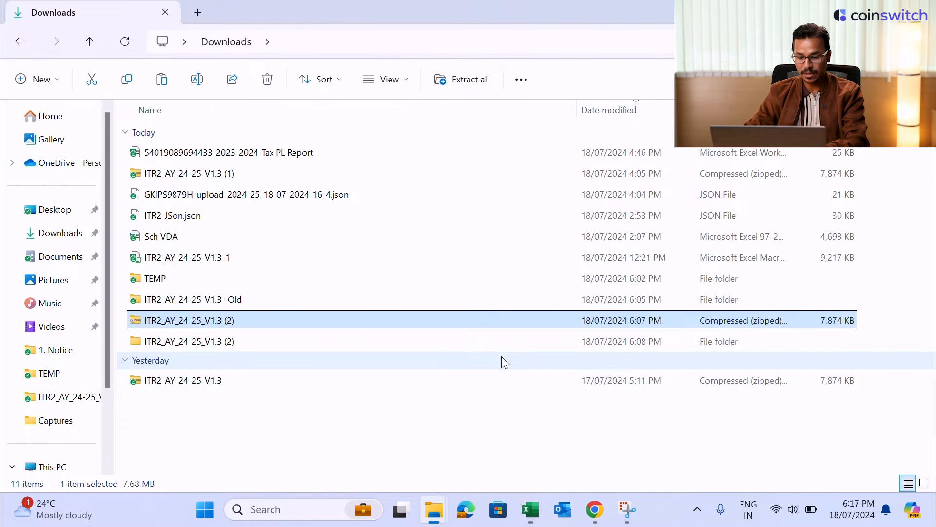
pyautogui.hotkey('alt', 'Tab')
pyautogui.press('Escape')
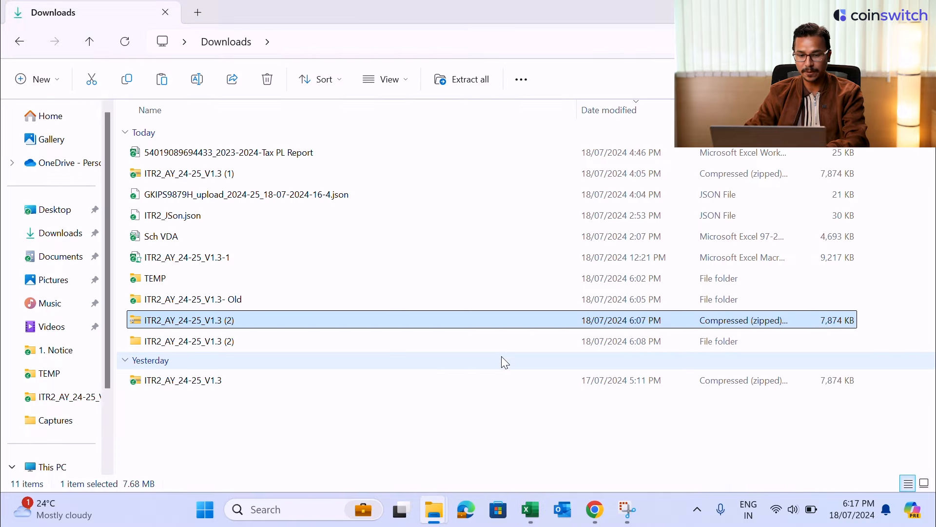
pyautogui.click(371, 158)
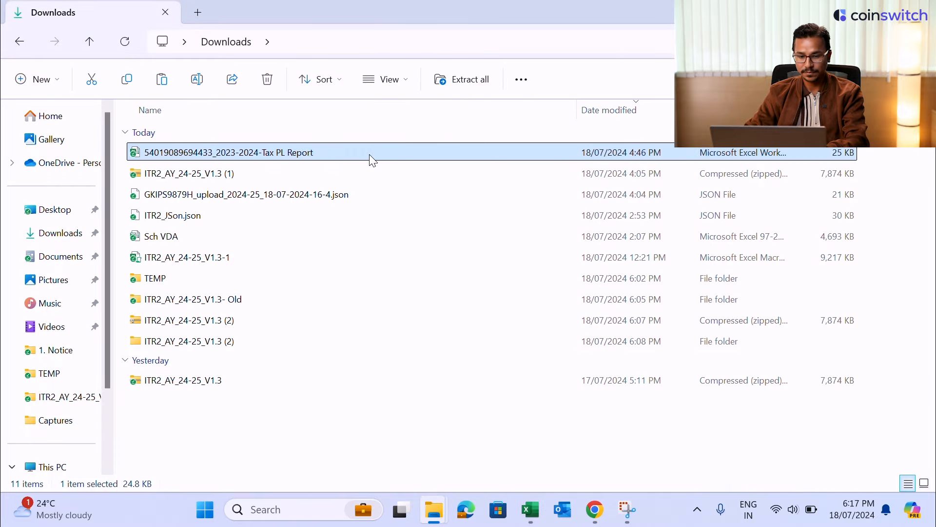
pyautogui.moveTo(531, 510)
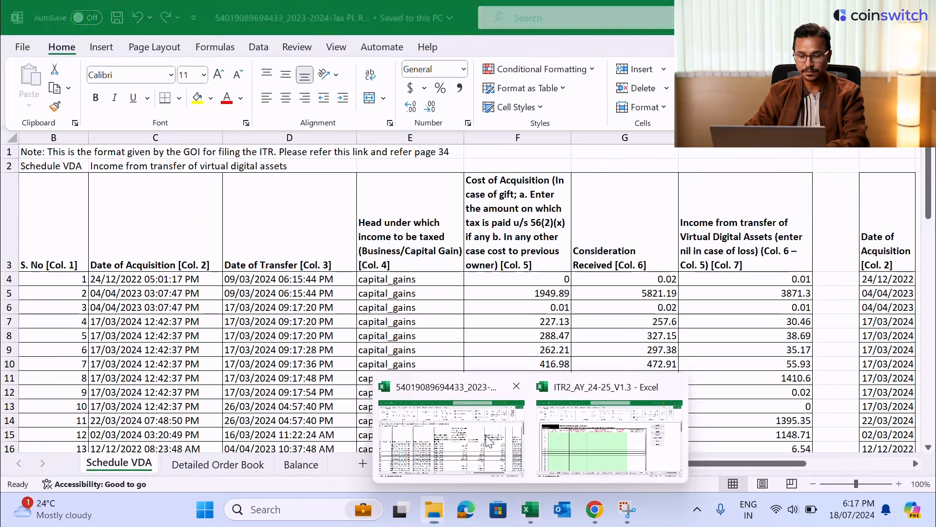
pyautogui.click(489, 442)
# Step: Examine the column headings of the report's Schedule VDA sheet, from Symbol through Cost of Acquisition
pyautogui.click(486, 278)
pyautogui.press('Up')
pyautogui.press('Up')
pyautogui.press('Up')
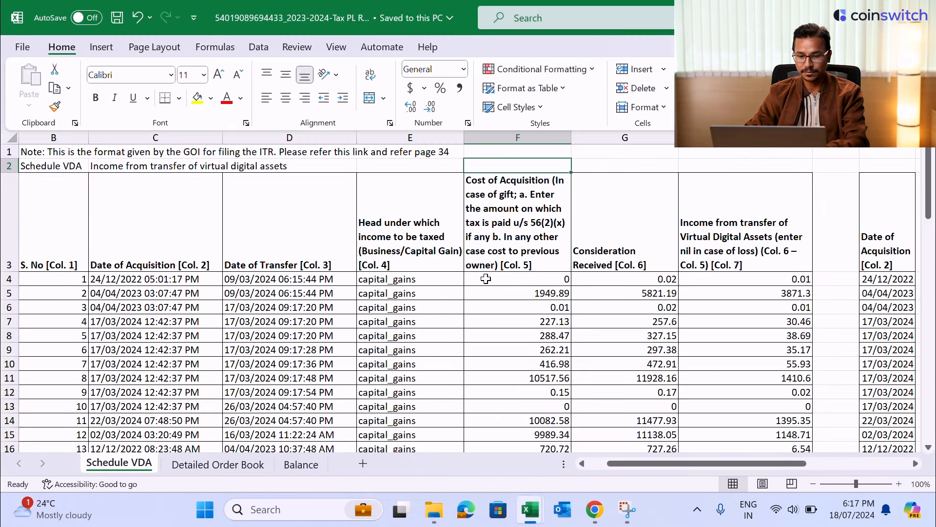
pyautogui.press('Left')
pyautogui.press('Left')
pyautogui.press('Left')
pyautogui.press('Left')
pyautogui.press('Left')
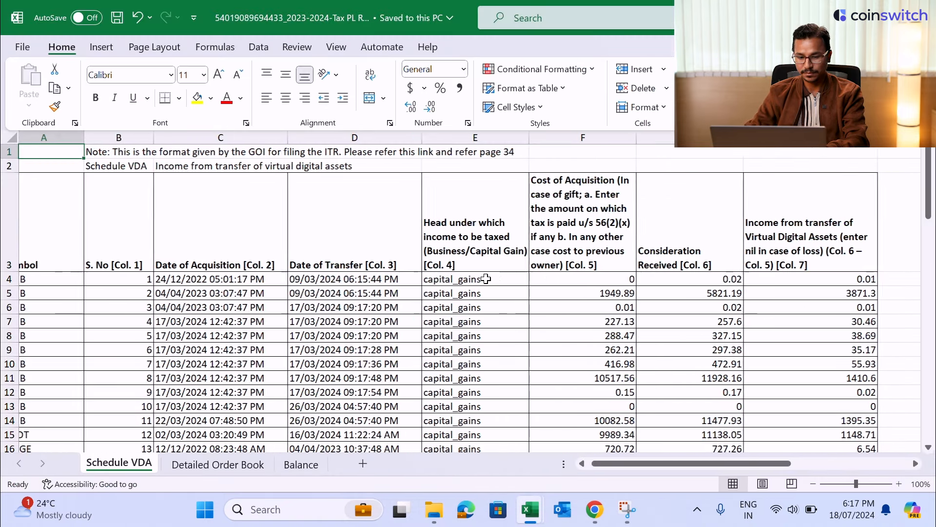
pyautogui.press('Down')
pyautogui.press('Down')
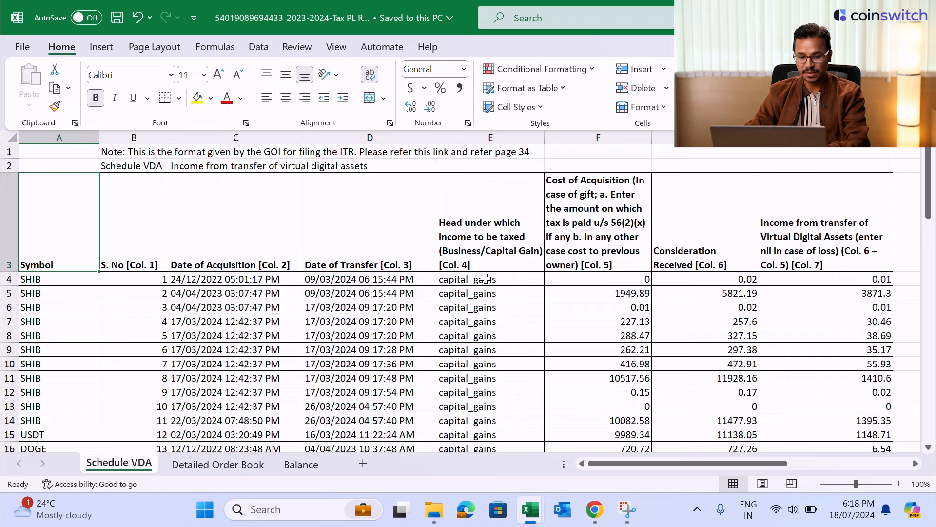
pyautogui.press('Right')
pyautogui.press('Right')
pyautogui.press('Right')
pyautogui.press('Right')
pyautogui.press('Right')
# Step: Look through the report's transactions to the last row, then review the headings from Date of Acquisition to Income from transfer
pyautogui.hotkey('ctrl', 'Down')
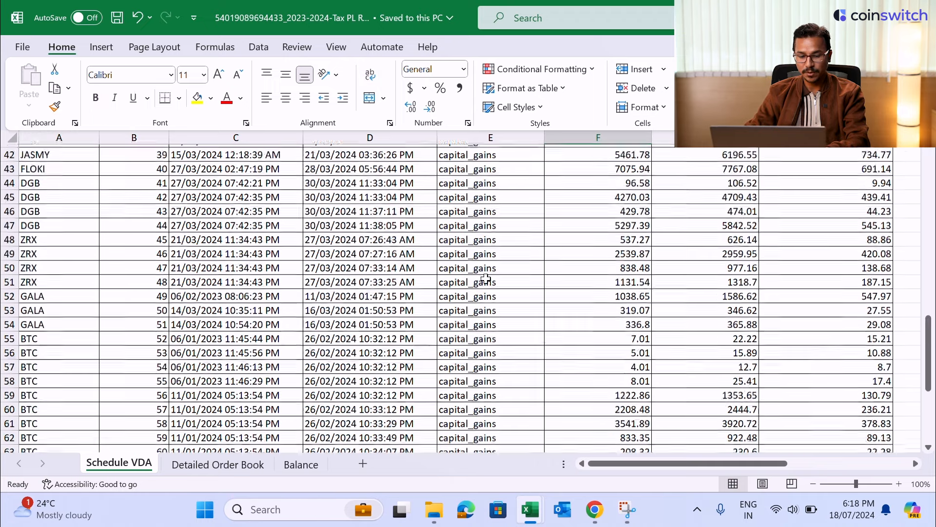
pyautogui.press('Left')
pyautogui.press('Left')
pyautogui.press('Left')
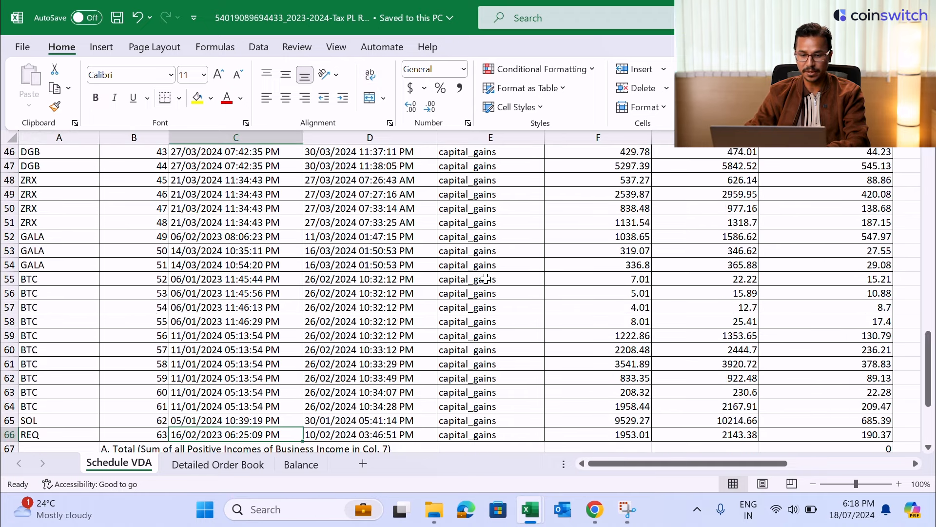
pyautogui.hotkey('ctrl', 'Up')
pyautogui.hotkey('ctrl', 'Up')
pyautogui.press('Down')
pyautogui.press('Down')
pyautogui.press('Right')
pyautogui.press('Right')
pyautogui.press('Right')
pyautogui.press('Right')
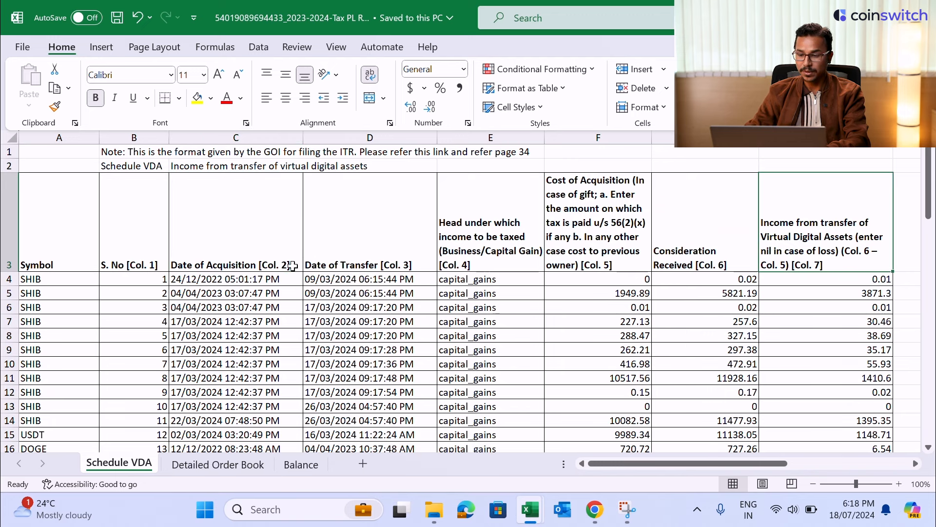
# Step: Review the first transactions' acquisition and transfer dates alongside the adjacent income head and cost of acquisition headings
pyautogui.moveTo(218, 279); pyautogui.dragTo(324, 325)
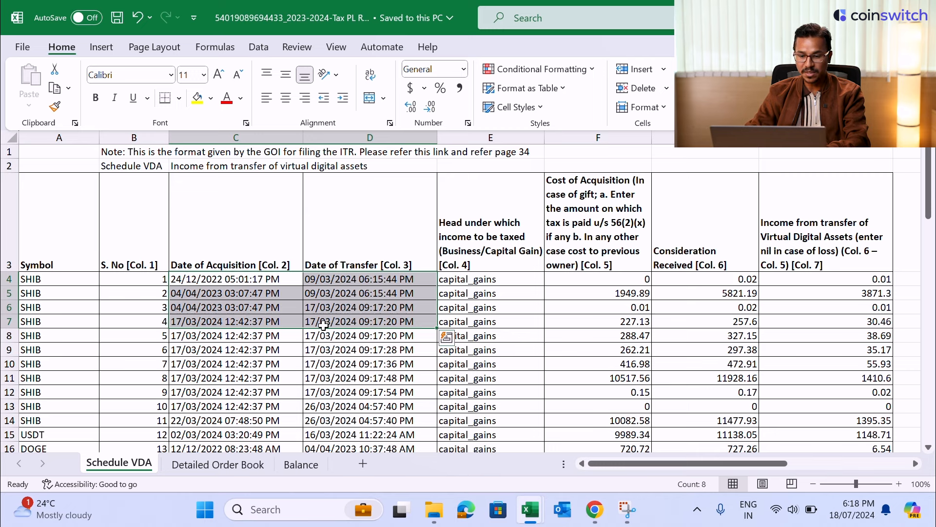
pyautogui.press('Up')
pyautogui.press('Right')
pyautogui.press('Right')
pyautogui.press('Right')
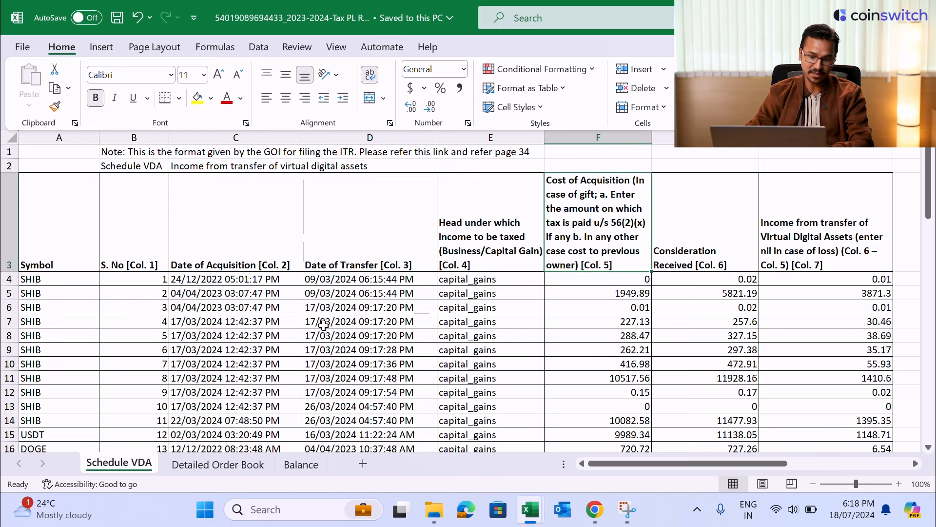
pyautogui.press('Left')
pyautogui.press('Left')
pyautogui.press('Left')
pyautogui.press('Down')
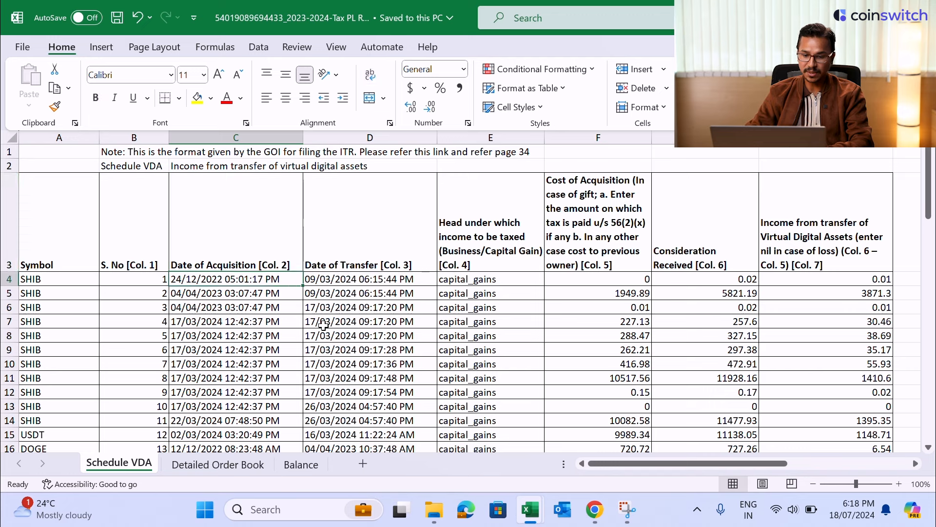
# Step: Examine how dates and times are combined in the Date of Acquisition and Date of Transfer columns
pyautogui.press('F2')
pyautogui.press('Return')
pyautogui.press('Down')
pyautogui.press('Down')
pyautogui.press('Down')
pyautogui.press('Down')
pyautogui.press('Down')
pyautogui.press('Down')
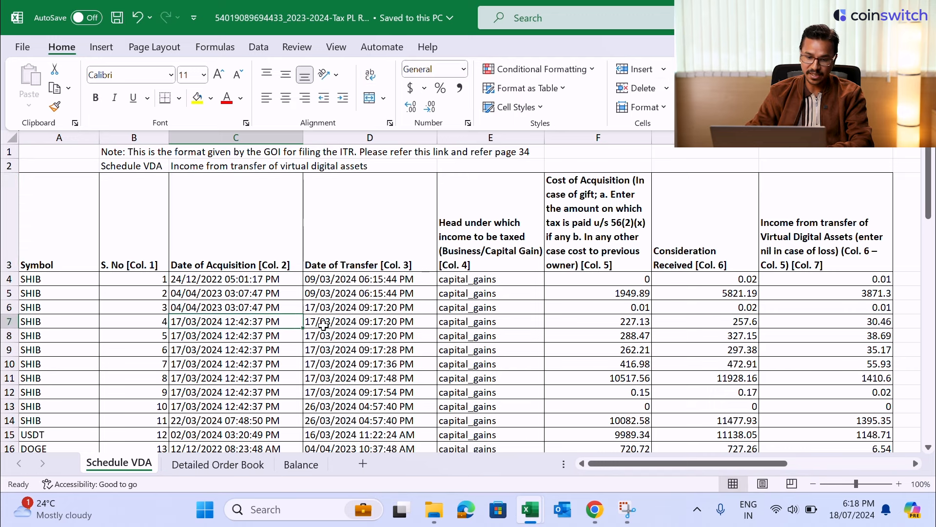
pyautogui.press('Down')
pyautogui.press('Right')
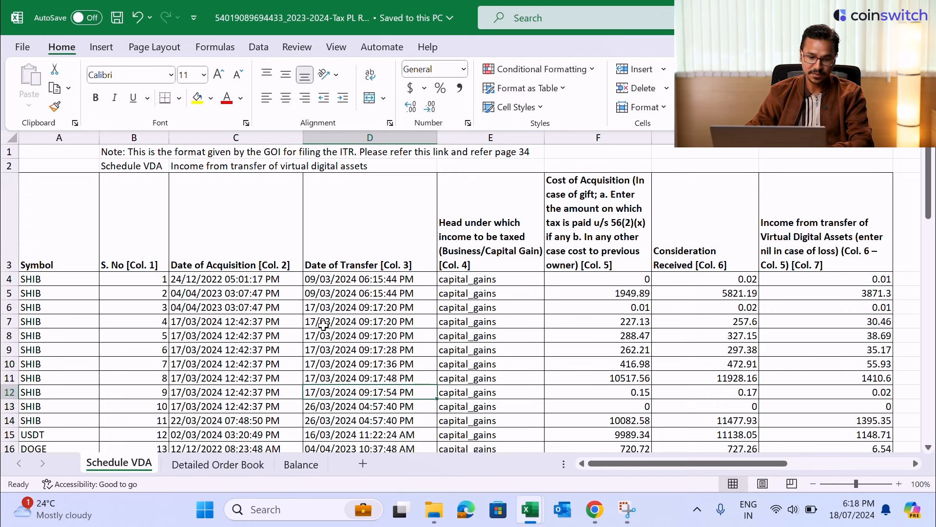
pyautogui.press('Up')
pyautogui.press('Up')
pyautogui.press('Up')
pyautogui.press('Up')
pyautogui.press('Up')
pyautogui.press('Up')
pyautogui.press('Up')
pyautogui.press('Up')
pyautogui.press('Up')
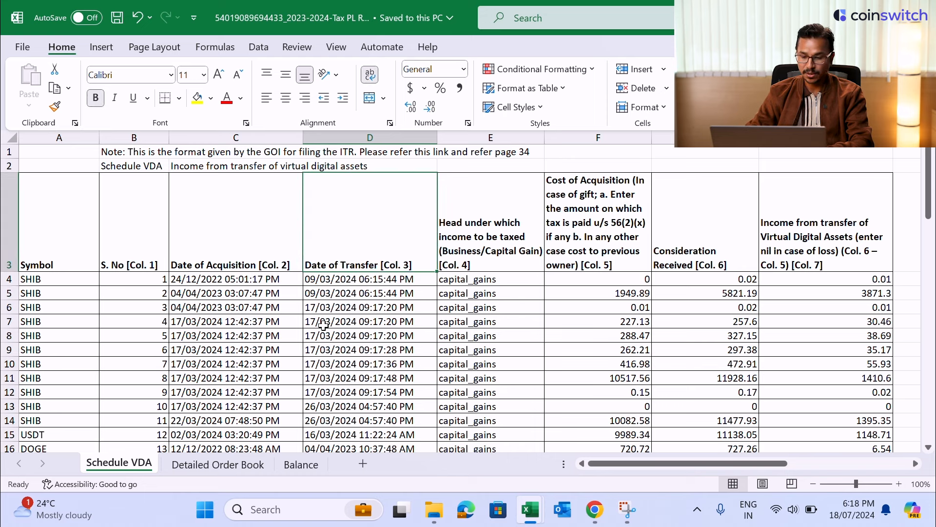
pyautogui.press('Right')
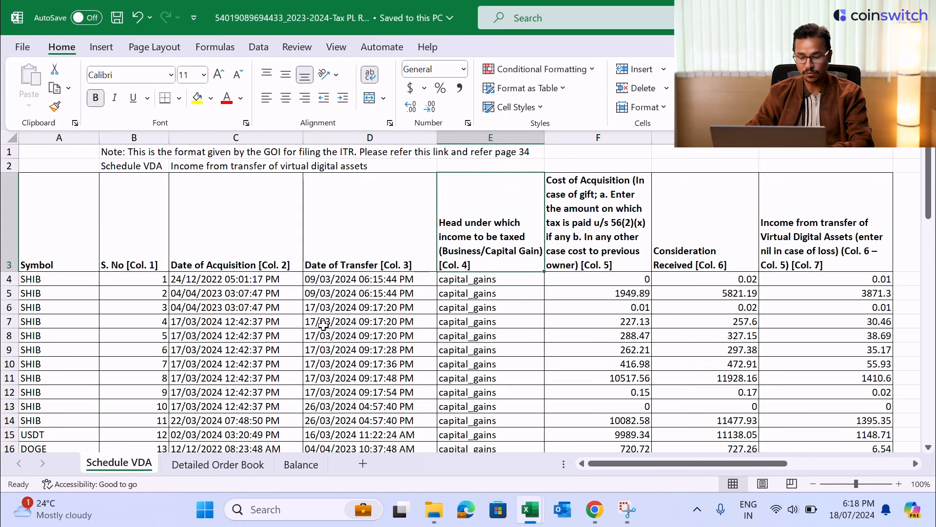
# Step: Copy all the Date of Acquisition entries with their times into the separate Date of Acquisition column starting at cell J4
pyautogui.press('Left')
pyautogui.press('Left')
pyautogui.press('Down')
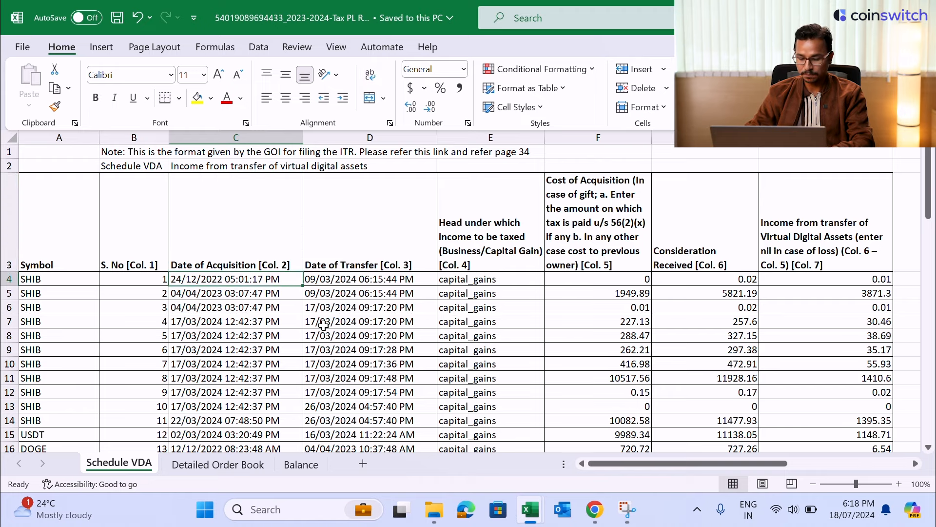
pyautogui.hotkey('ctrl', 'shift', 'Down')
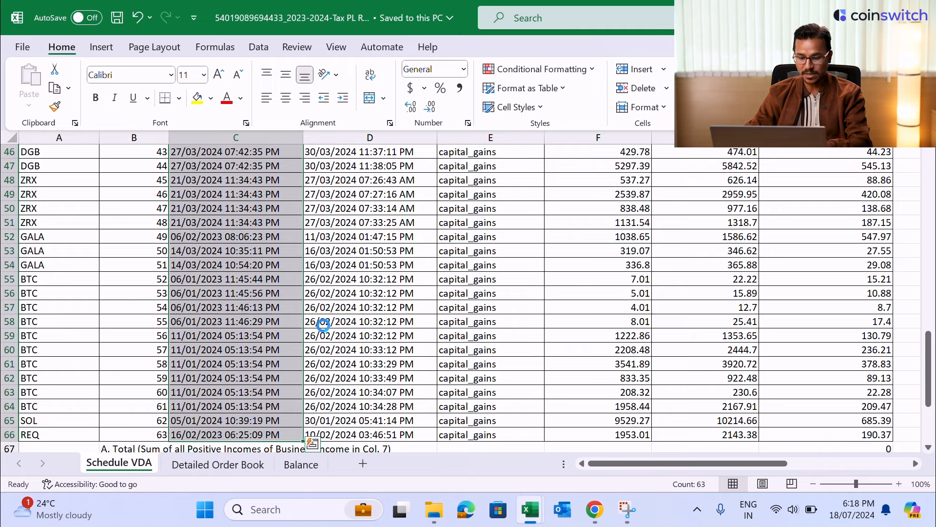
pyautogui.hotkey('ctrl', 'c')
pyautogui.hotkey('ctrl', 'Up')
pyautogui.press('Up')
pyautogui.press('Right')
pyautogui.press('Right')
pyautogui.press('Down')
pyautogui.press('Down')
pyautogui.press('Right')
pyautogui.press('Right')
pyautogui.press('Right')
pyautogui.press('Right')
pyautogui.press('Right')
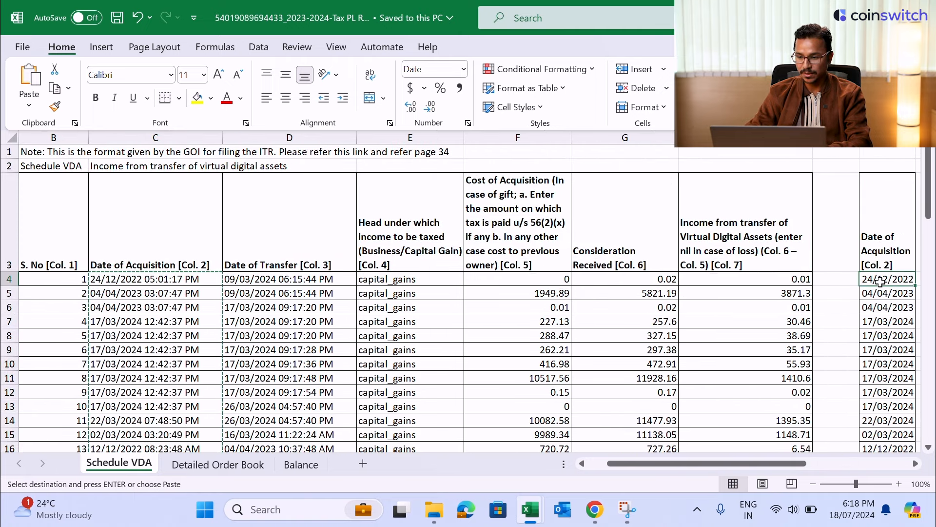
pyautogui.rightClick(883, 286)
pyautogui.click(775, 101)
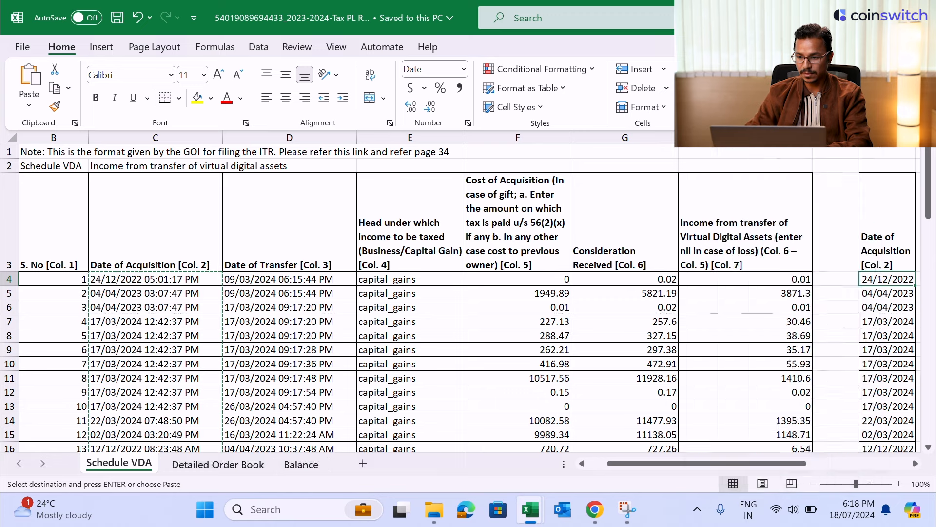
pyautogui.press('Right')
pyautogui.press('Left')
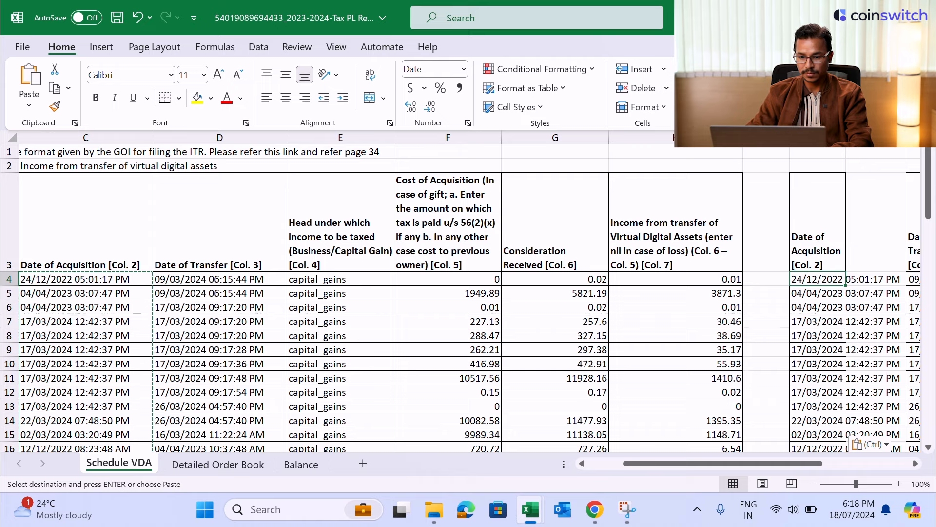
# Step: Split column J's entries with Text to Columns at fixed width, keeping only the break at 10 and General format
pyautogui.hotkey('ctrl', 'shift', 'Down')
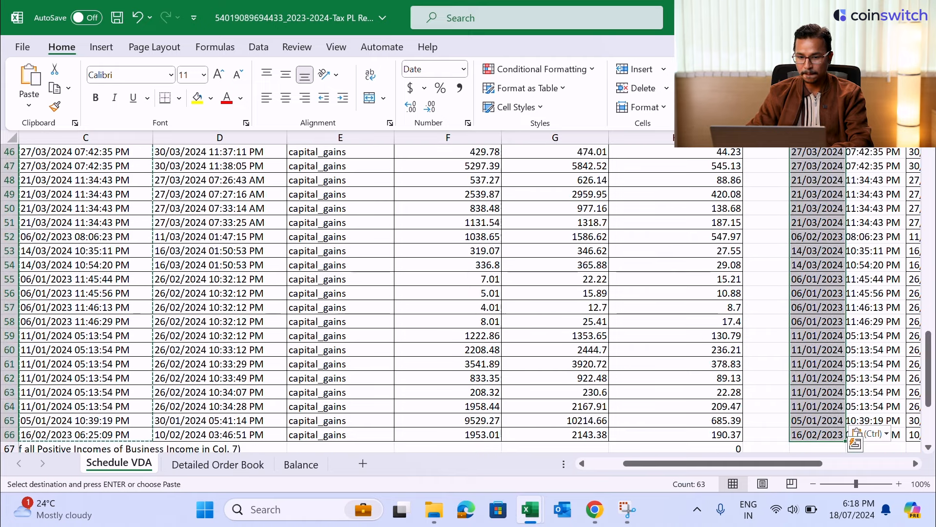
pyautogui.click(265, 48)
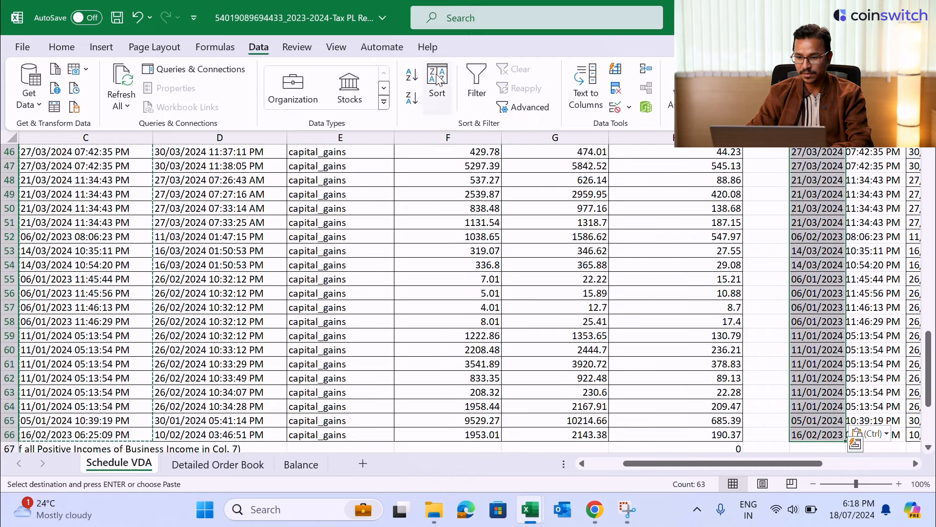
pyautogui.click(580, 93)
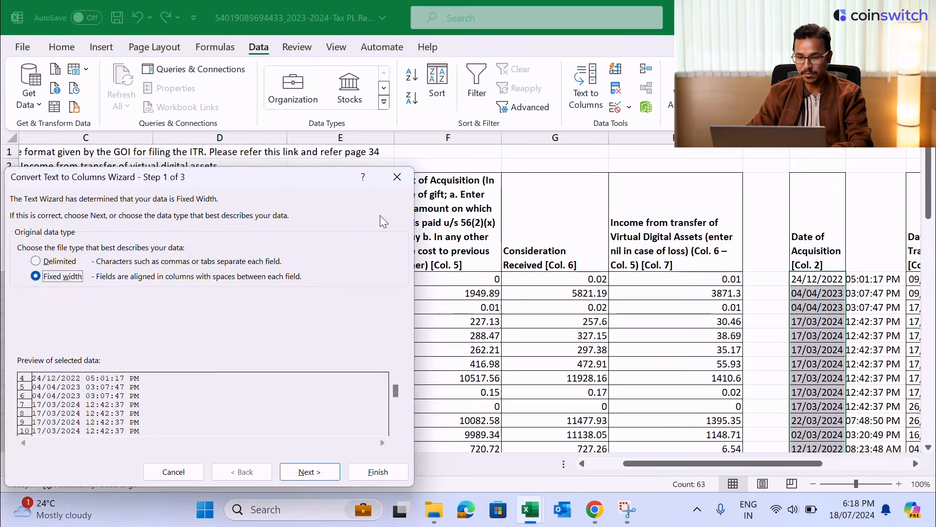
pyautogui.click(299, 470)
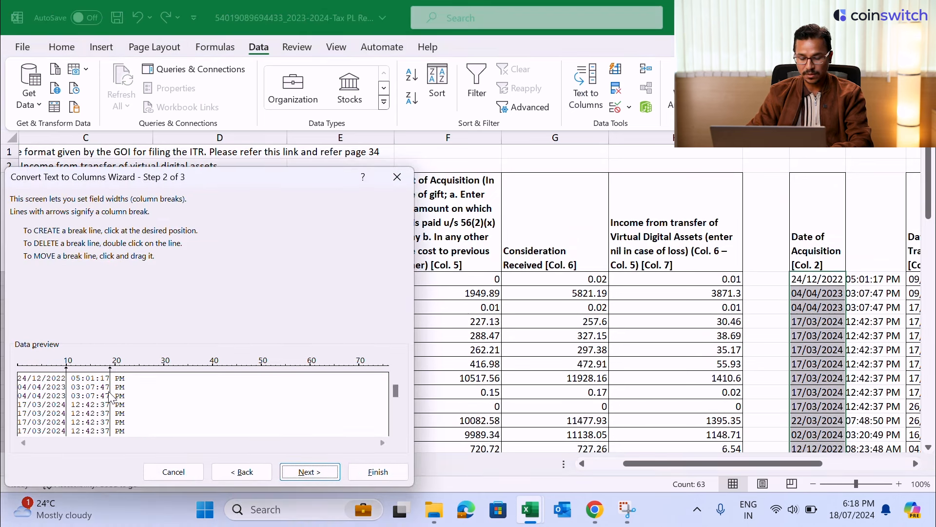
pyautogui.moveTo(111, 396); pyautogui.dragTo(68, 406)
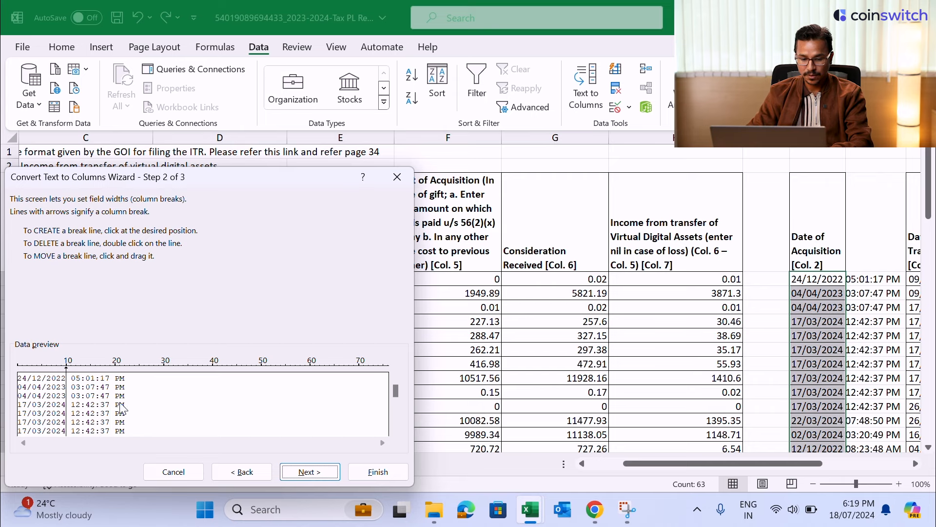
pyautogui.click(298, 470)
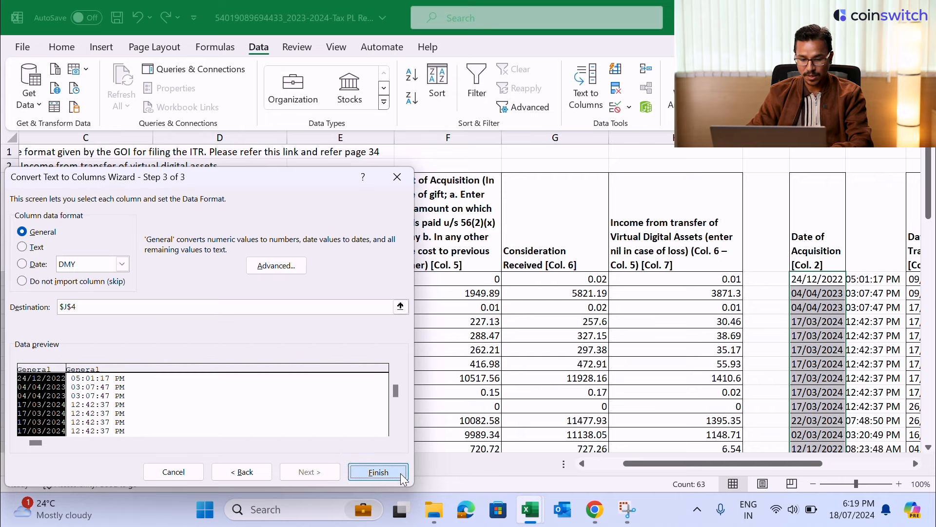
pyautogui.click(399, 473)
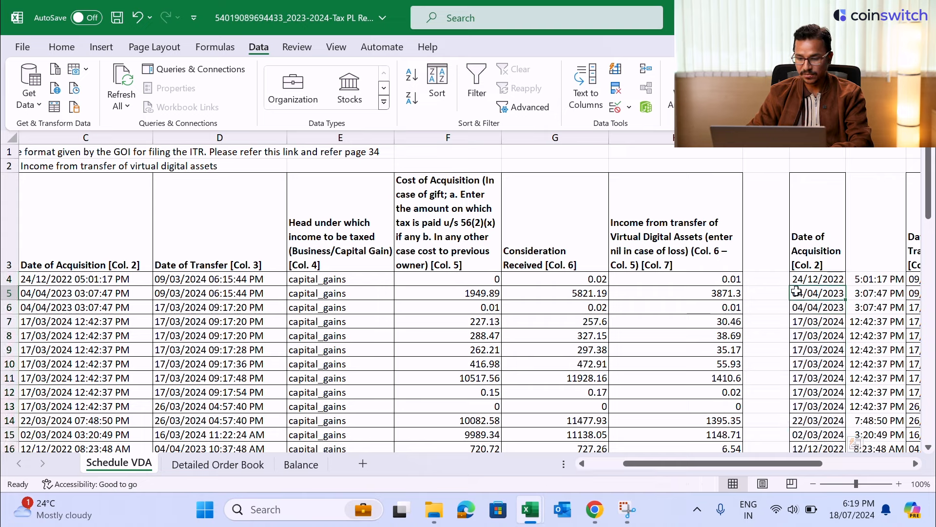
# Step: Clear the split-off times in the column beside the separate acquisition dates, from row 4 to row 66
pyautogui.press('Right')
pyautogui.press('Right')
pyautogui.press('Left')
pyautogui.press('Up')
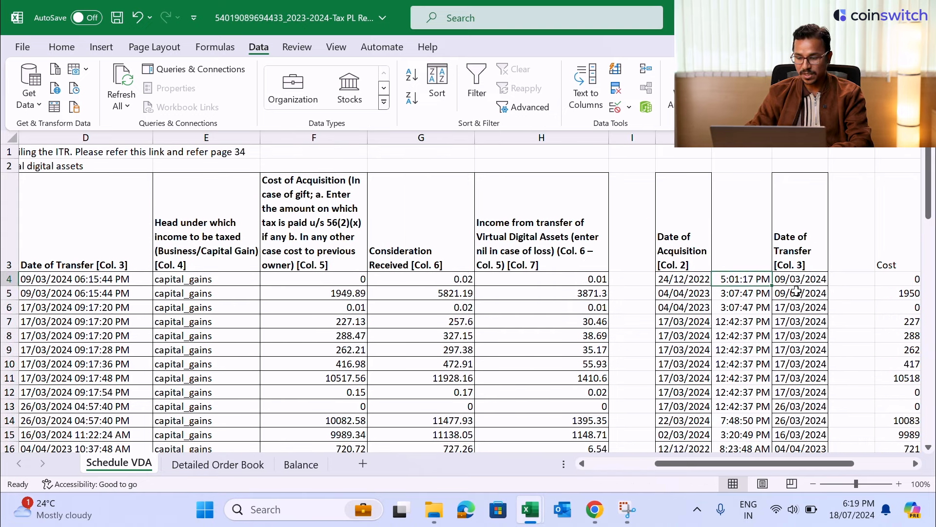
pyautogui.hotkey('ctrl', 'shift', 'Down')
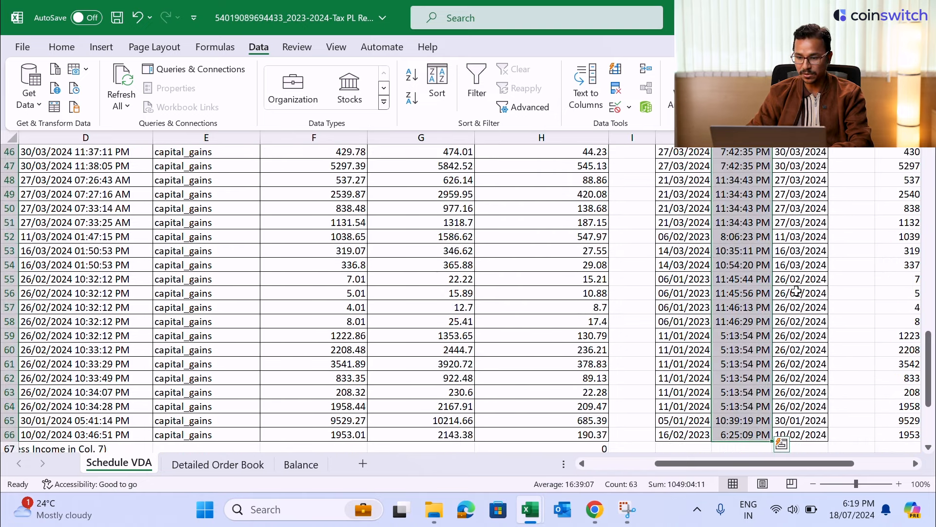
pyautogui.scroll(15, 797, 291)
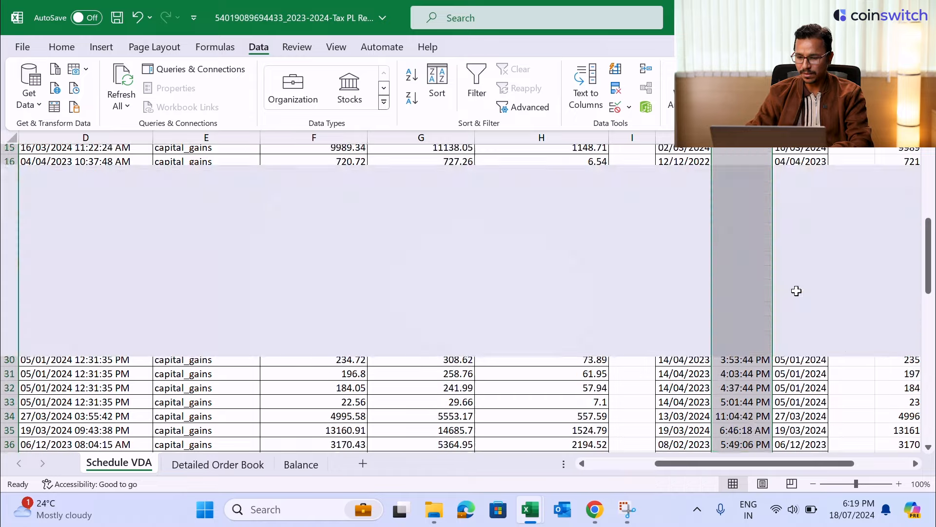
pyautogui.press('Up')
pyautogui.press('Left')
pyautogui.press('Down')
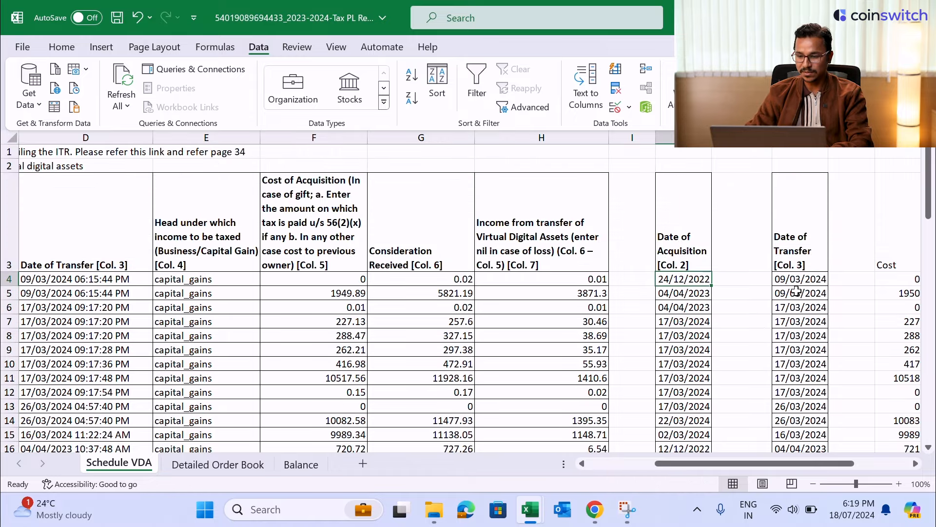
# Step: Check that the cells in the separate acquisition and transfer date columns contain only dates without times
pyautogui.press('F2')
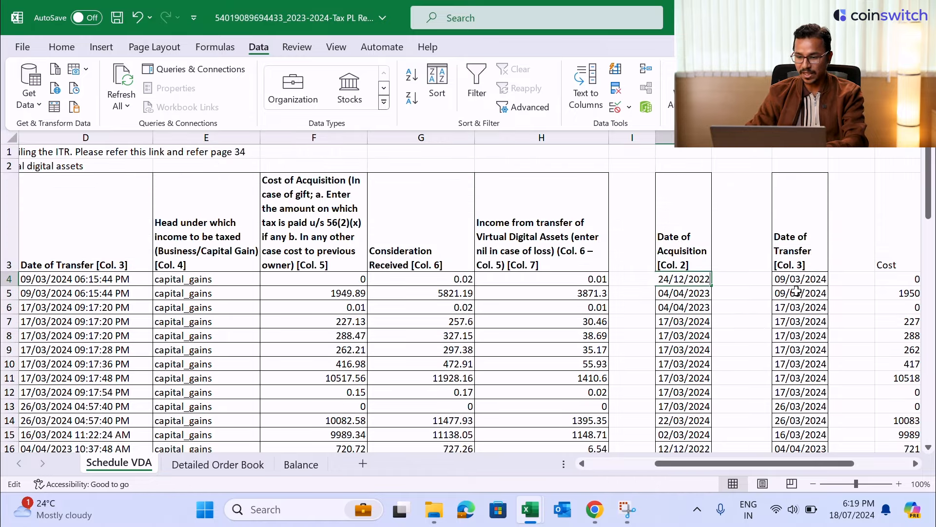
pyautogui.press('Return')
pyautogui.press('F2')
pyautogui.press('Return')
pyautogui.press('F2')
pyautogui.press('Escape')
pyautogui.press('Up')
pyautogui.press('Up')
pyautogui.press('Right')
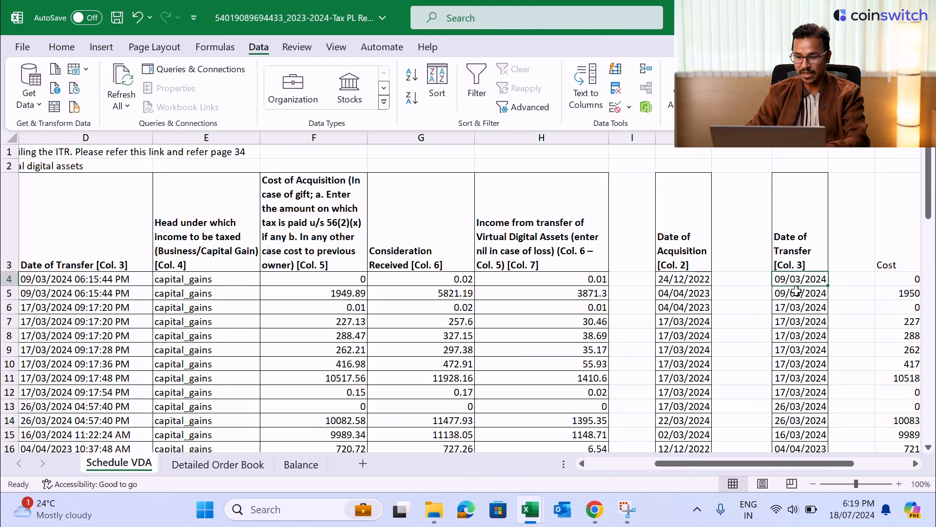
pyautogui.press('Left')
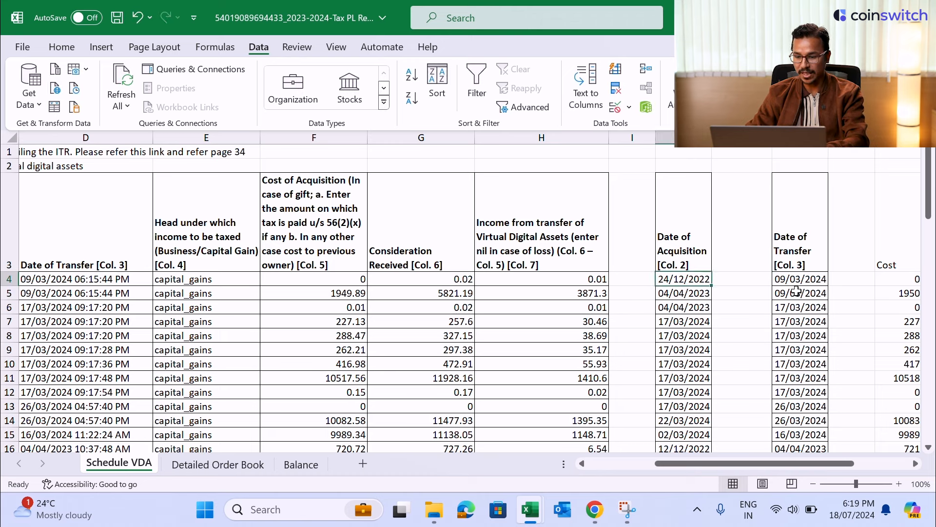
pyautogui.press('Right')
pyautogui.press('Right')
pyautogui.press('F2')
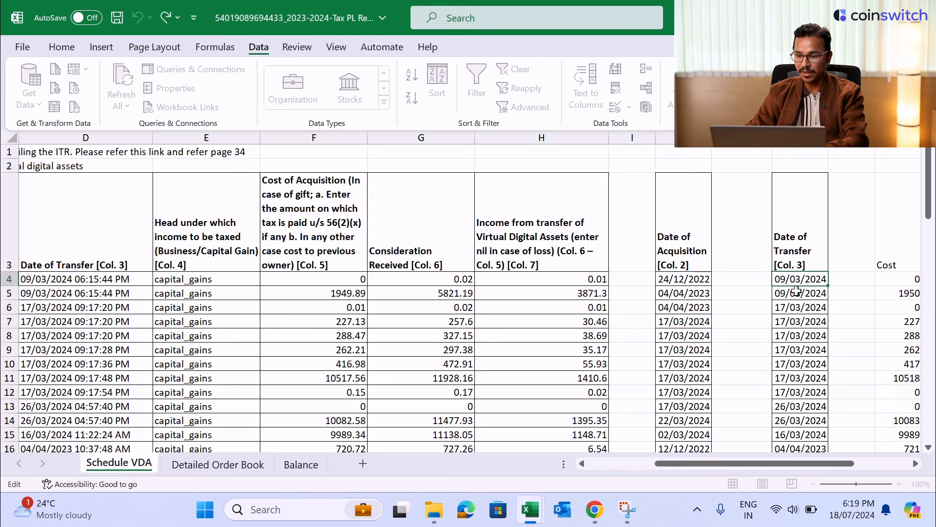
pyautogui.press('Escape')
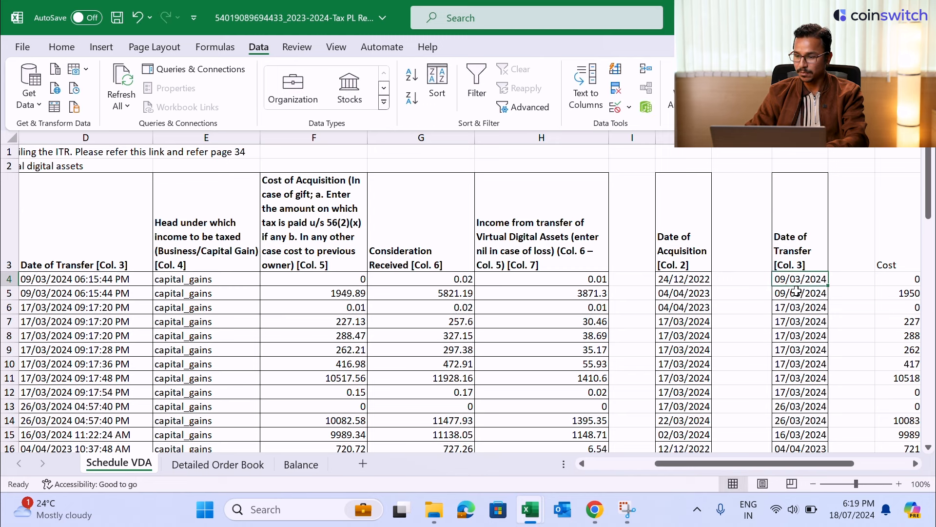
# Step: Copy the report's date-only acquisition dates into the Date of acquisition column of Schedule VDA in the ITR2_AY_24-25_V1.3 workbook
pyautogui.hotkey('ctrl', 'shift', 'Down')
pyautogui.hotkey('ctrl', 'c')
pyautogui.hotkey('alt', 'Tab')
pyautogui.hotkey('alt', 'Tab')
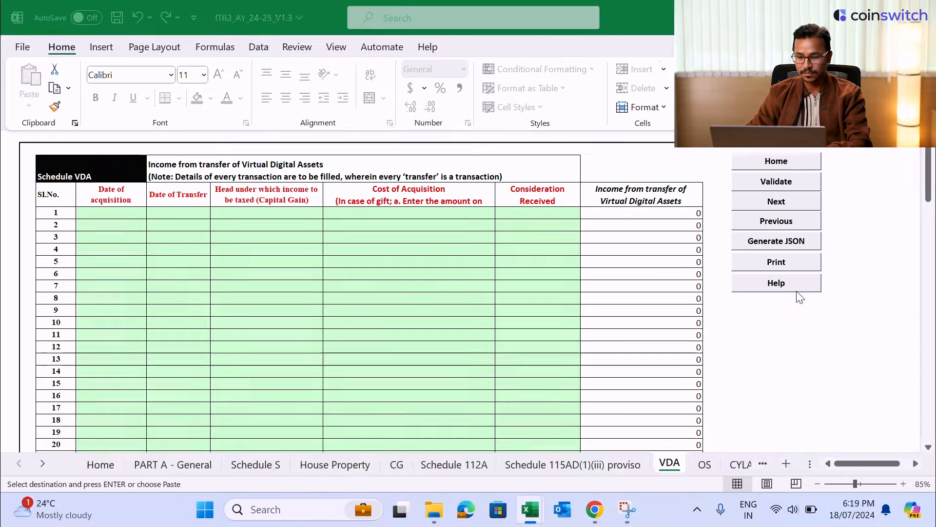
pyautogui.rightClick(138, 217)
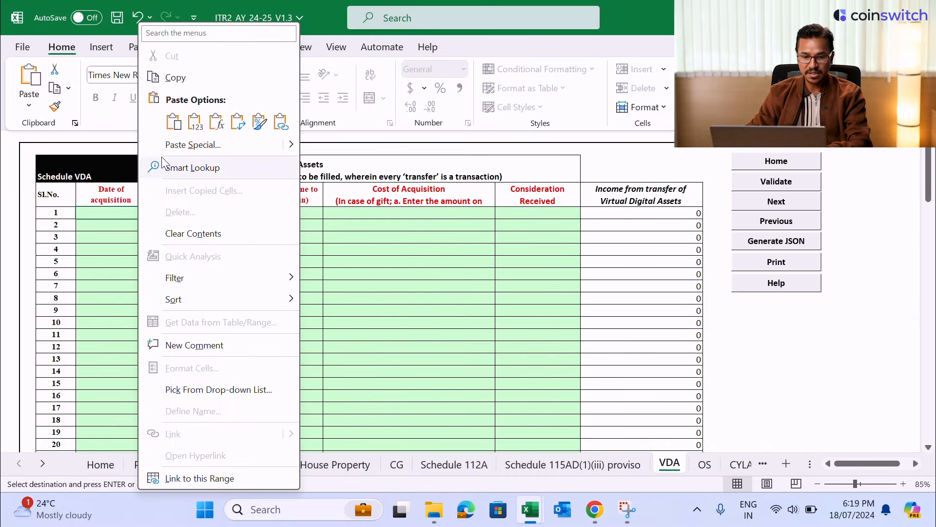
pyautogui.click(173, 122)
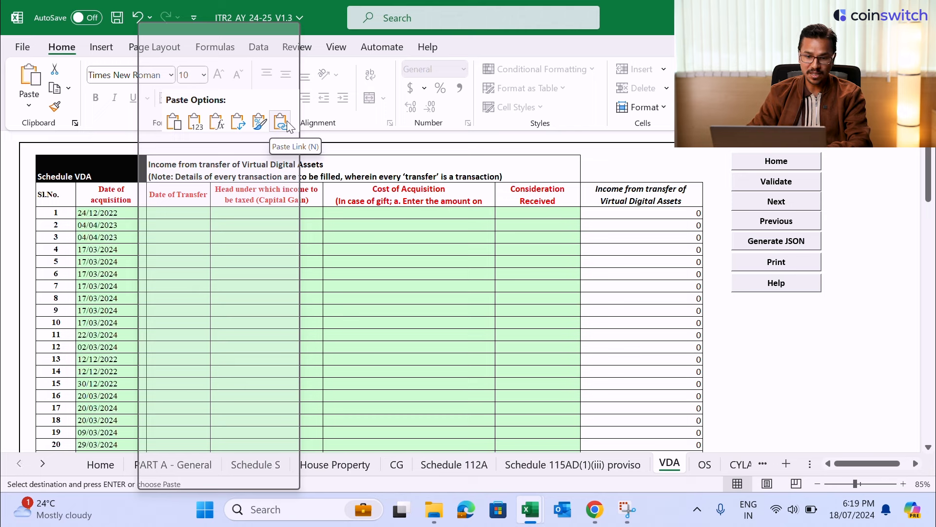
pyautogui.press('Escape')
pyautogui.press('Escape')
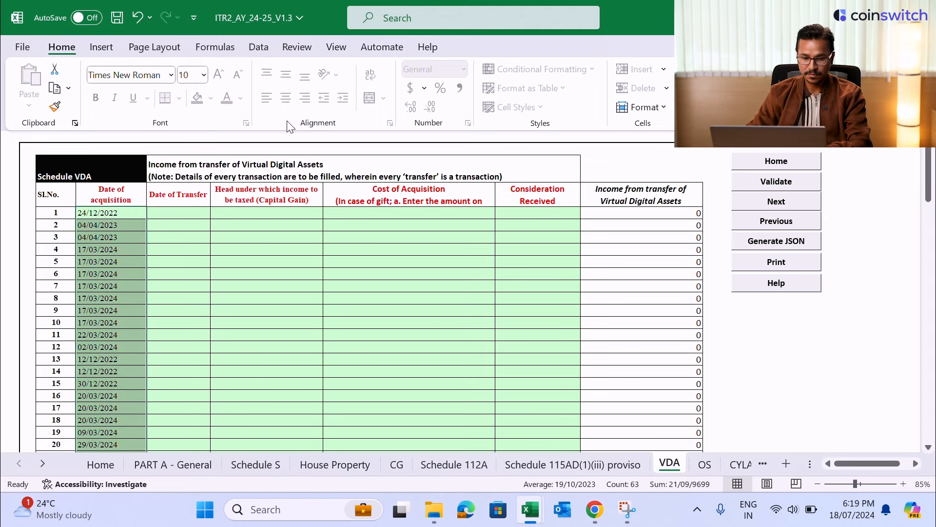
# Step: Paste the report's date-only transfer dates into the Date of Transfer column of Schedule VDA, starting at transaction 1
pyautogui.hotkey('ctrl', 'c')
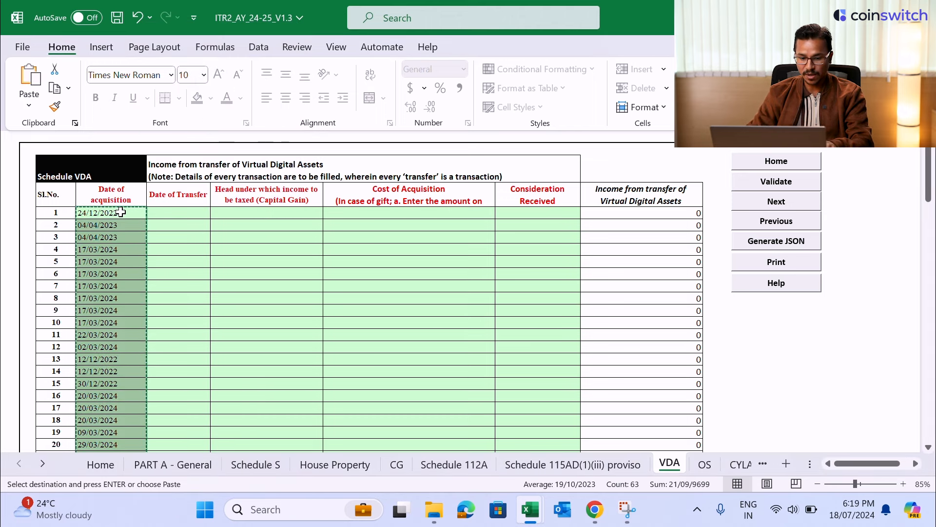
pyautogui.rightClick(121, 211)
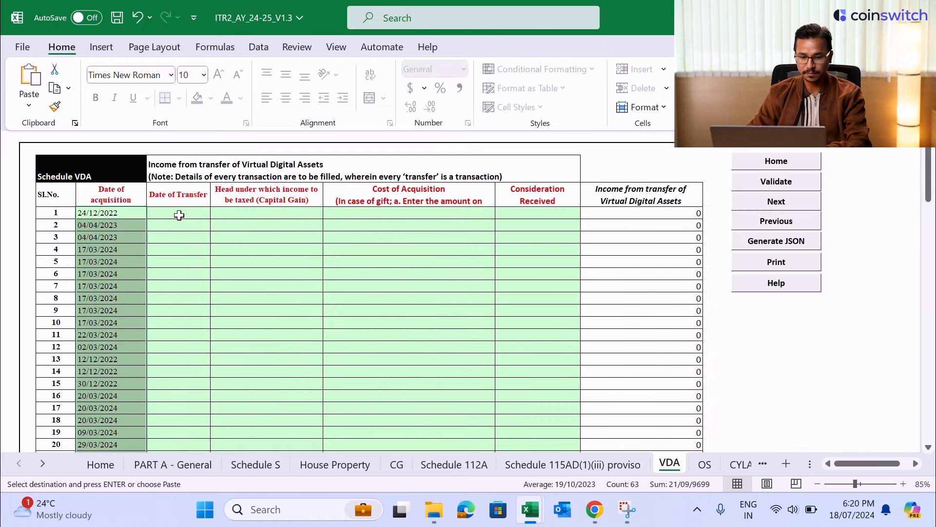
pyautogui.rightClick(179, 215)
pyautogui.click(322, 122)
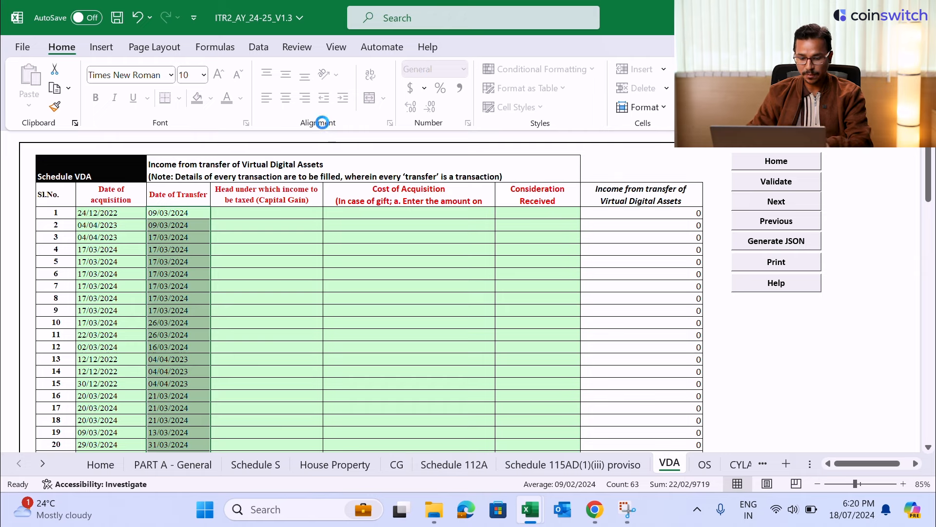
# Step: Copy the Date of Transfer entries in Schedule VDA and paste them back over themselves as values only
pyautogui.hotkey('ctrl', 'c')
pyautogui.rightClick(191, 216)
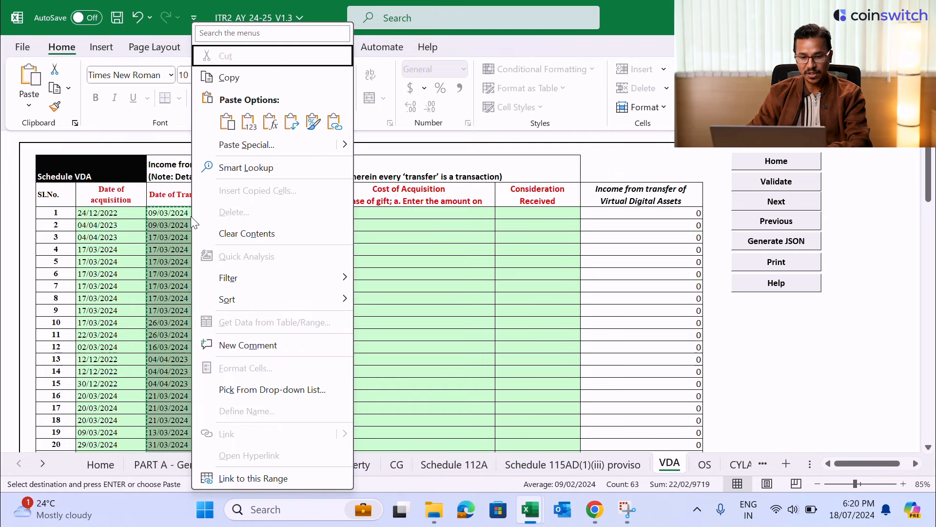
pyautogui.click(249, 122)
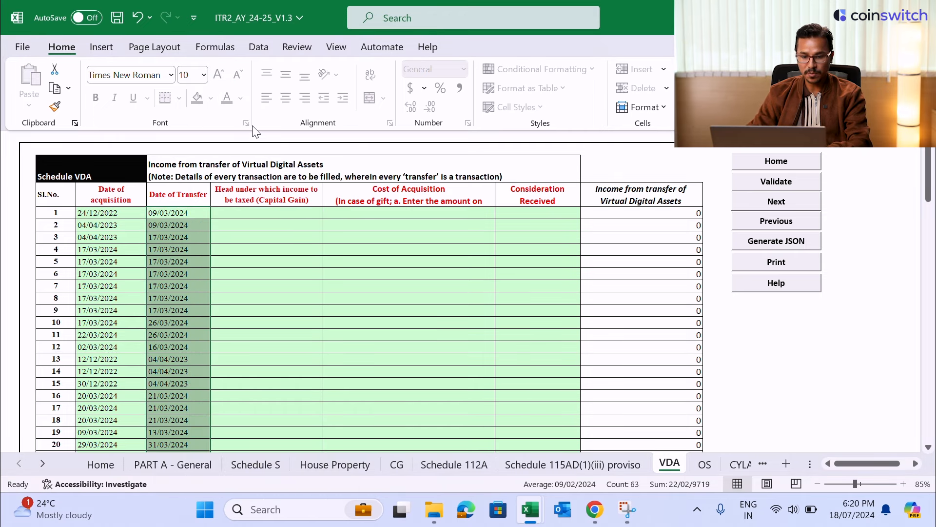
# Step: Set the head under which income is taxed to Capital Gain for transaction 1
pyautogui.press('Right')
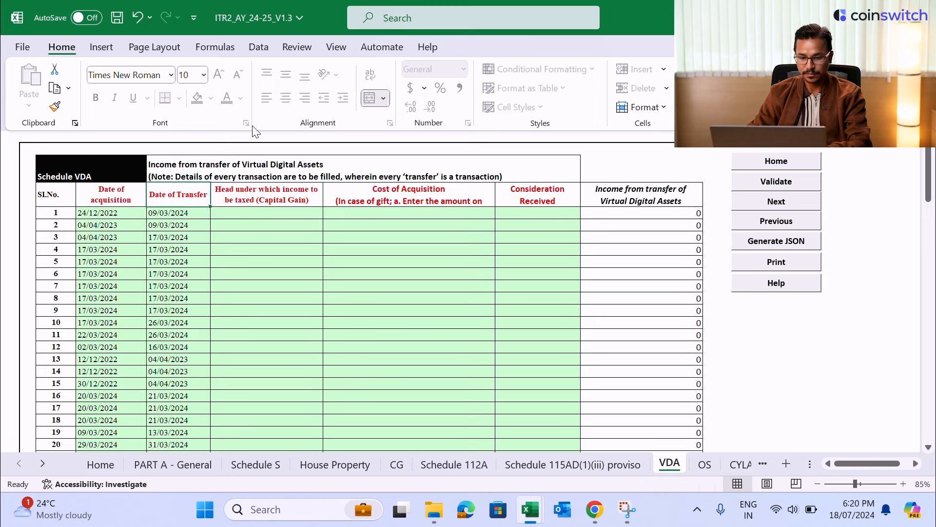
pyautogui.hotkey('alt', 'Down')
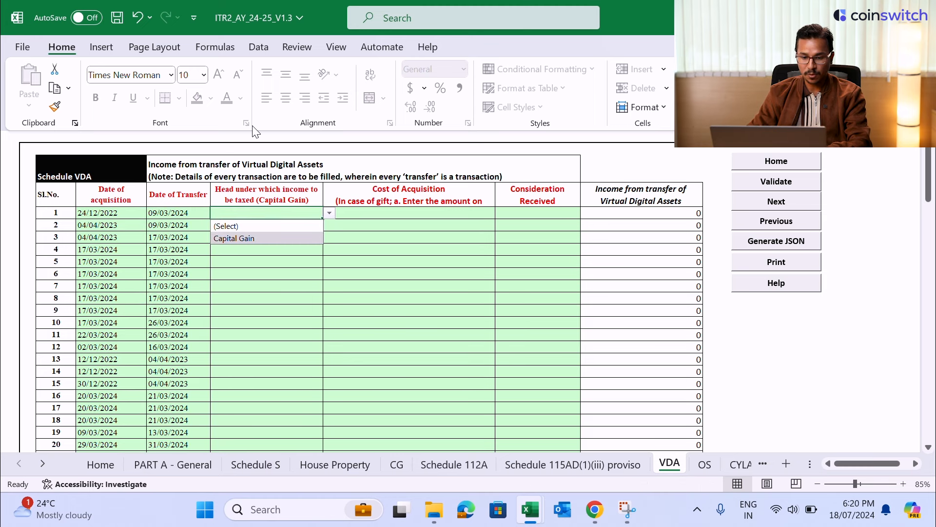
pyautogui.press('Return')
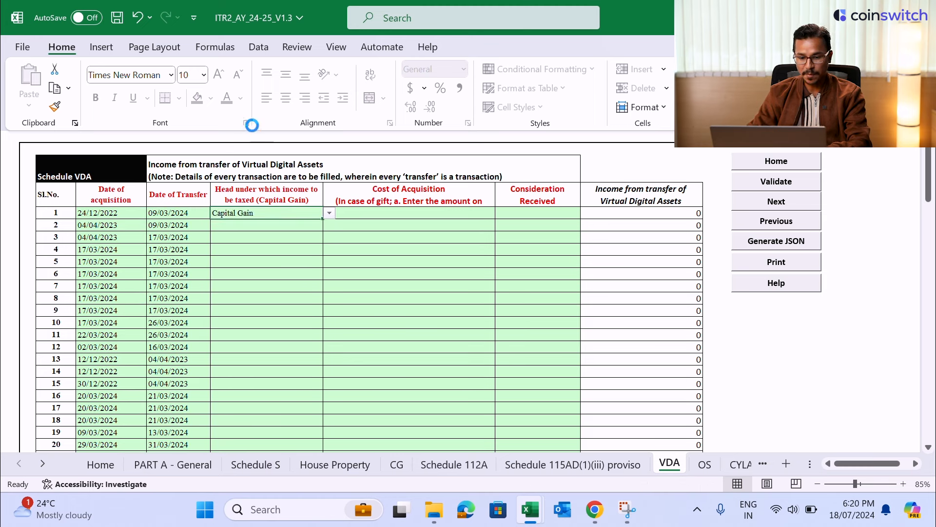
# Step: Copy transaction 1's Capital Gain entry down the head of income column through transaction 63
pyautogui.hotkey('ctrl', 'c')
pyautogui.press('Down')
pyautogui.press('Up')
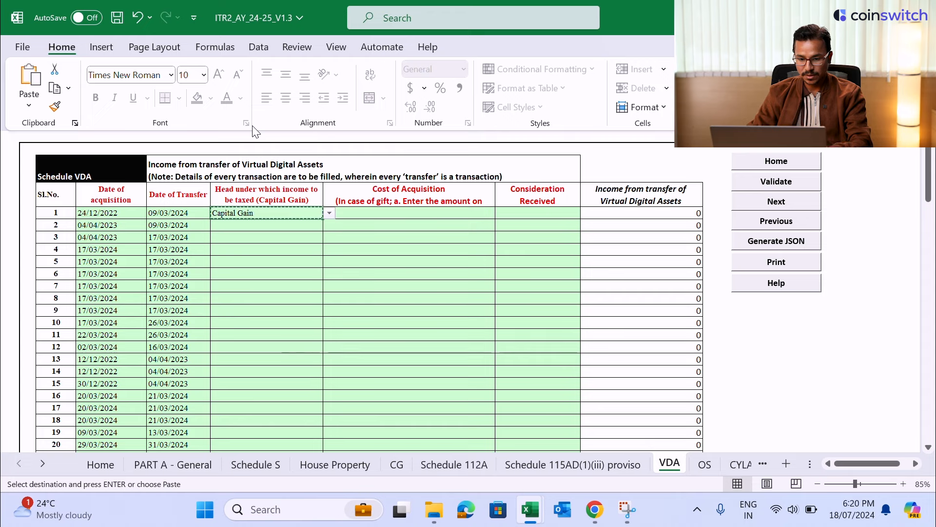
pyautogui.hotkey('shift', 'Down')
pyautogui.hotkey('shift', 'Down')
pyautogui.hotkey('shift', 'Down')
pyautogui.hotkey('shift', 'Down')
pyautogui.hotkey('shift', 'Down')
pyautogui.hotkey('shift', 'Down')
pyautogui.hotkey('shift', 'Down')
pyautogui.hotkey('shift', 'Down')
pyautogui.hotkey('shift', 'Down')
pyautogui.hotkey('shift', 'Down')
pyautogui.hotkey('shift', 'Down')
pyautogui.hotkey('shift', 'Down')
pyautogui.hotkey('shift', 'Down')
pyautogui.hotkey('shift', 'Down')
pyautogui.hotkey('shift', 'Down')
pyautogui.hotkey('shift', 'Down')
pyautogui.hotkey('shift', 'Down')
pyautogui.hotkey('shift', 'Down')
pyautogui.hotkey('shift', 'Down')
pyautogui.hotkey('shift', 'Down')
pyautogui.hotkey('shift', 'Down')
pyautogui.hotkey('shift', 'Down')
pyautogui.hotkey('shift', 'Down')
pyautogui.hotkey('shift', 'Down')
pyautogui.hotkey('shift', 'Down')
pyautogui.hotkey('shift', 'Down')
pyautogui.hotkey('shift', 'Down')
pyautogui.hotkey('shift', 'Down')
pyautogui.hotkey('shift', 'Down')
pyautogui.hotkey('shift', 'Down')
pyautogui.hotkey('shift', 'Down')
pyautogui.hotkey('shift', 'Down')
pyautogui.hotkey('shift', 'Down')
pyautogui.hotkey('shift', 'Down')
pyautogui.hotkey('shift', 'Down')
pyautogui.hotkey('shift', 'Down')
pyautogui.hotkey('shift', 'Down')
pyautogui.hotkey('shift', 'Down')
pyautogui.hotkey('shift', 'Down')
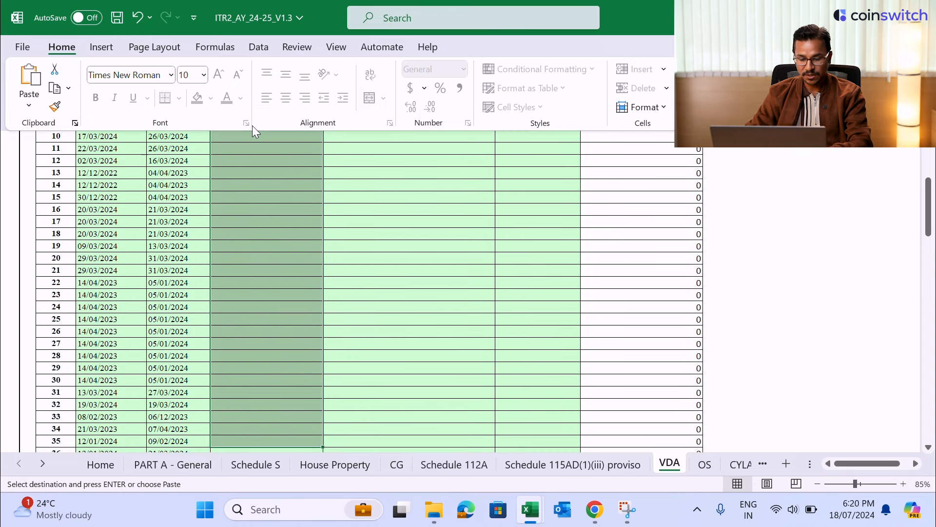
pyautogui.hotkey('shift', 'Up')
pyautogui.hotkey('shift', 'Up')
pyautogui.hotkey('shift', 'Up')
pyautogui.hotkey('shift', 'Up')
pyautogui.hotkey('shift', 'Up')
pyautogui.hotkey('shift', 'Up')
pyautogui.hotkey('shift', 'Up')
pyautogui.hotkey('shift', 'Up')
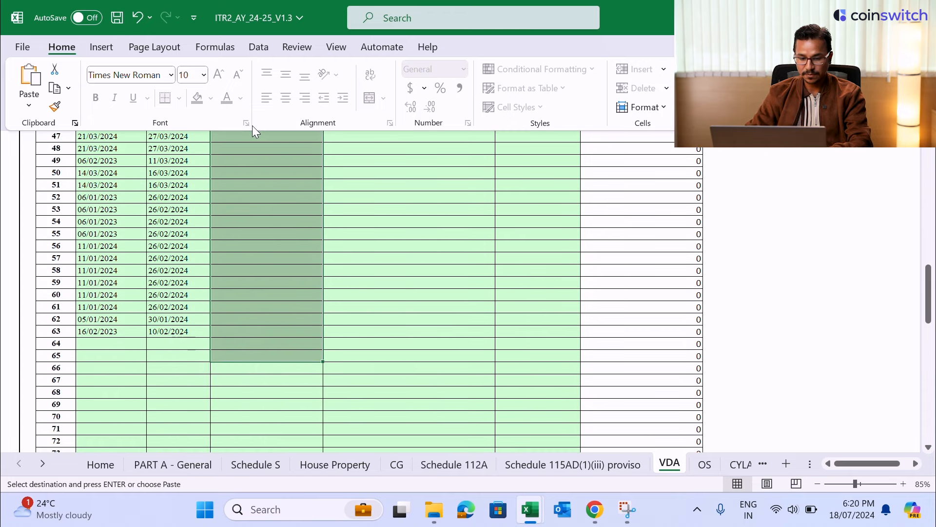
pyautogui.press('Return')
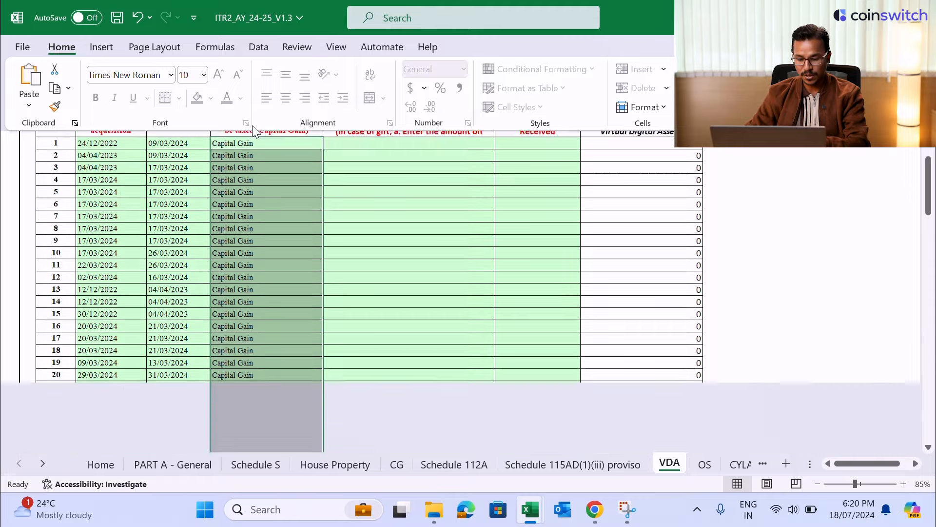
# Step: Switch to the Tax P&L report workbook and check row 5's Cost of Acquisition and Consideration Received amounts for decimals
pyautogui.press('Right')
pyautogui.press('Up')
pyautogui.press('Down')
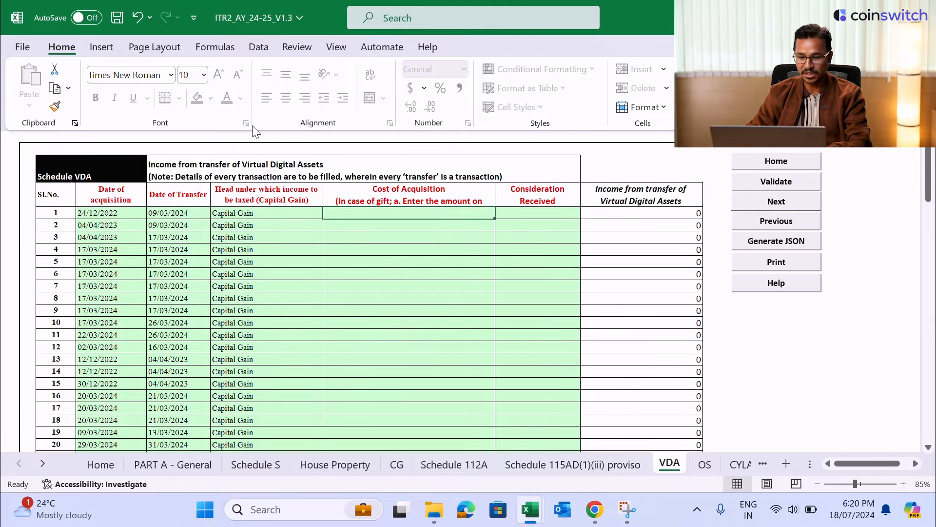
pyautogui.hotkey('alt', 'Tab')
pyautogui.hotkey('ctrl', 'Up')
pyautogui.hotkey('ctrl', 'Up')
pyautogui.hotkey('ctrl', 'Down')
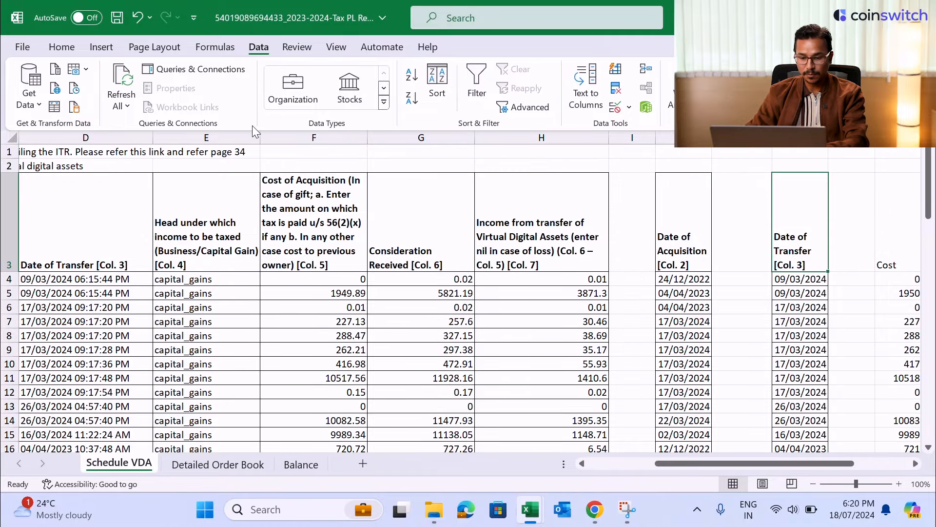
pyautogui.press('Left')
pyautogui.press('Left')
pyautogui.press('Left')
pyautogui.press('Left')
pyautogui.press('Down')
pyautogui.press('Left')
pyautogui.press('Left')
pyautogui.press('Down')
pyautogui.press('F2')
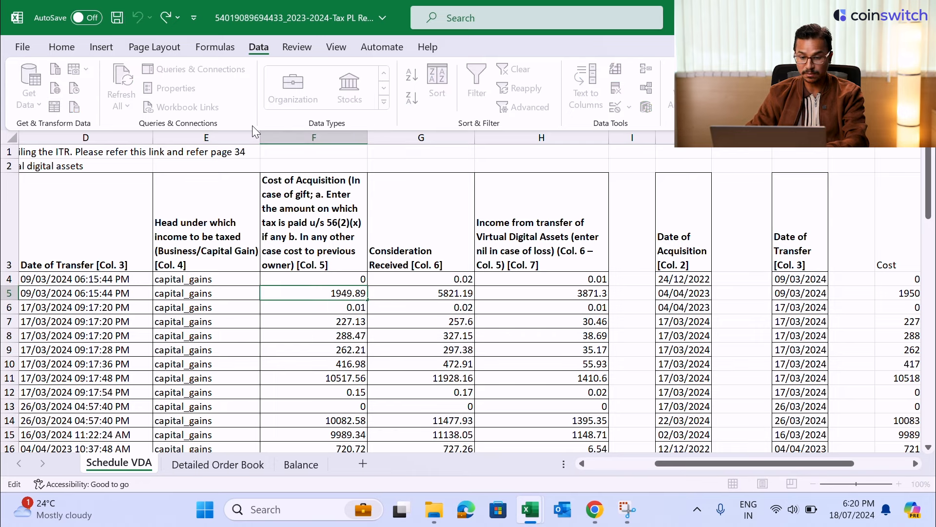
pyautogui.press('Tab')
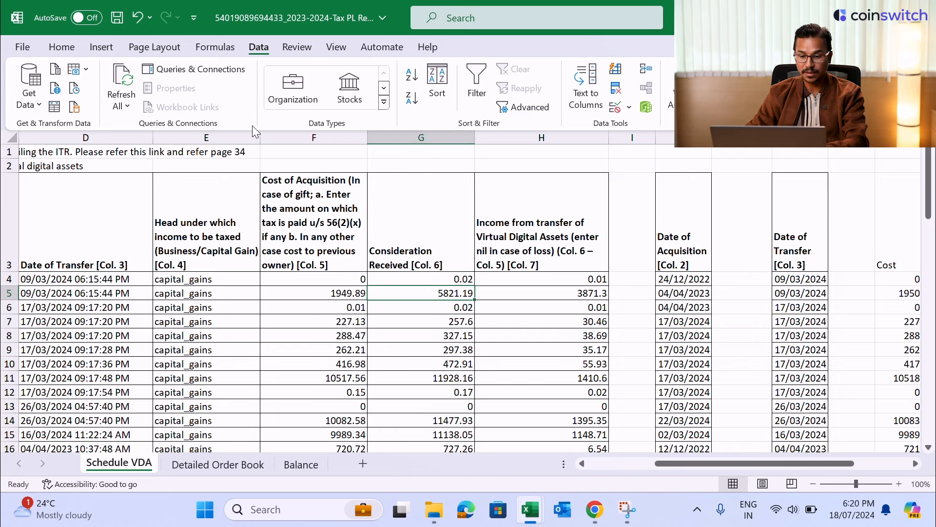
# Step: Examine the ROUND formulas behind row 5 of the report's Cost and Sell columns
pyautogui.press('Right')
pyautogui.press('Right')
pyautogui.press('Right')
pyautogui.press('Right')
pyautogui.press('Right')
pyautogui.press('Right')
pyautogui.press('Right')
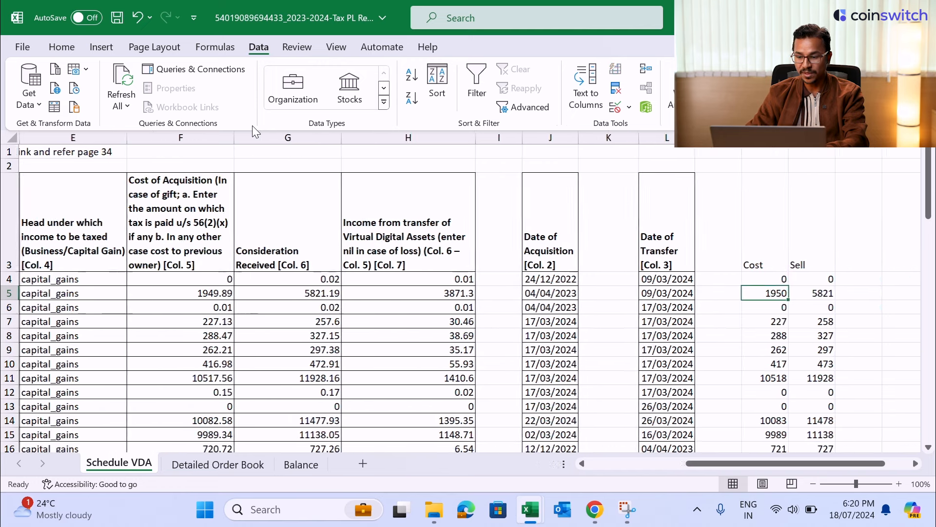
pyautogui.press('F2')
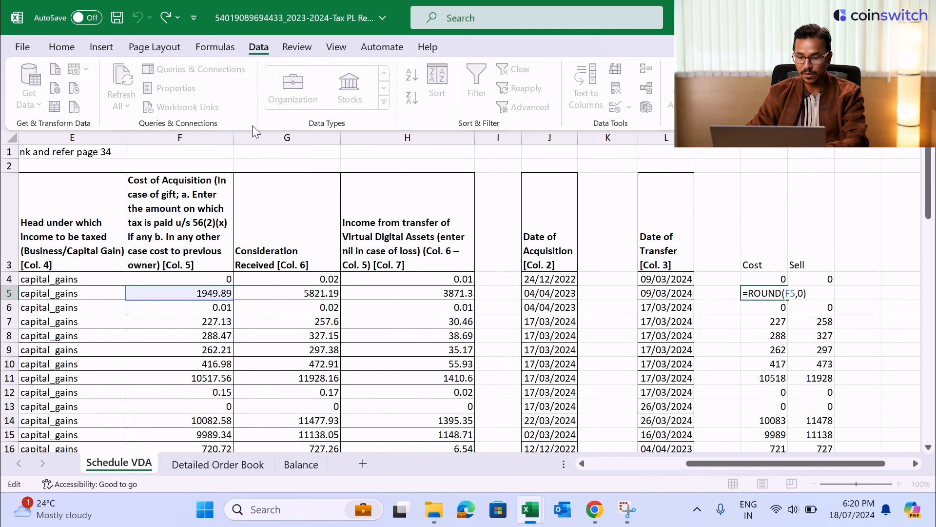
pyautogui.hotkey('ctrl', 'Return')
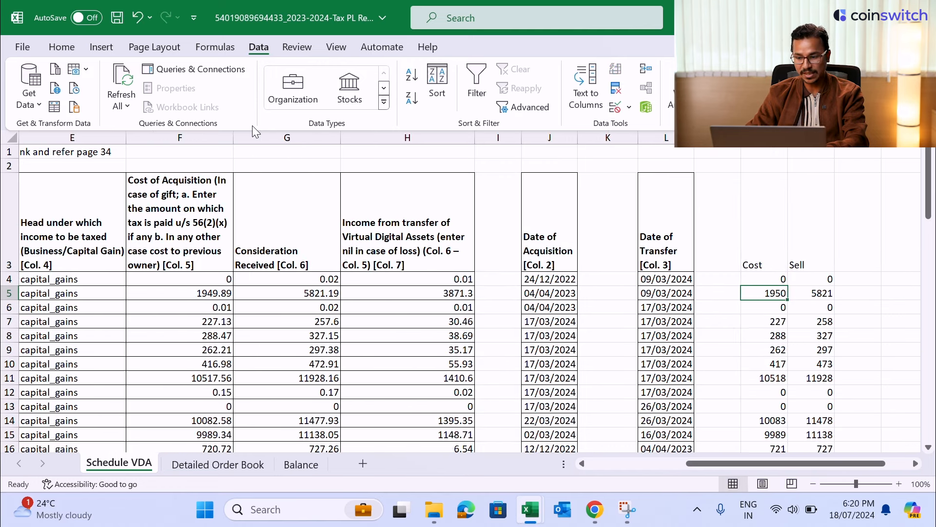
pyautogui.press('Right')
pyautogui.press('F2')
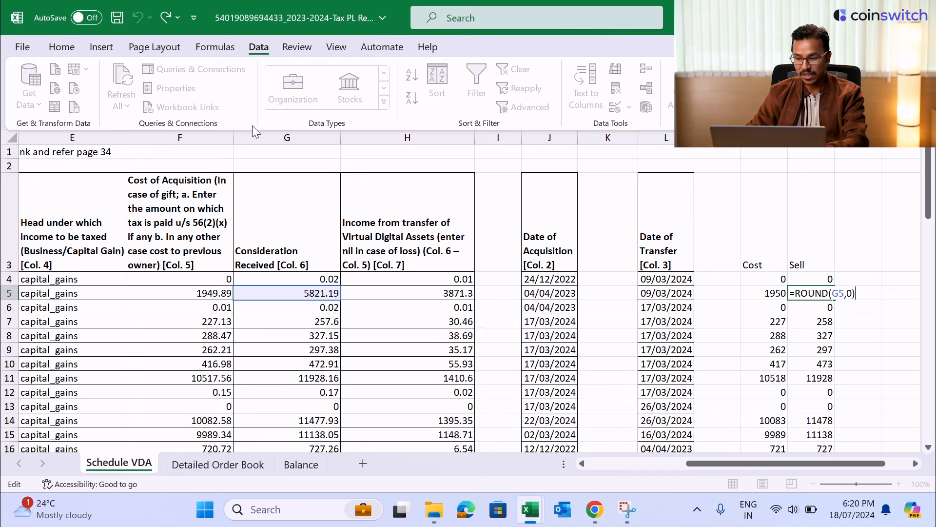
pyautogui.hotkey('ctrl', 'Return')
pyautogui.press('Left')
pyautogui.press('F2')
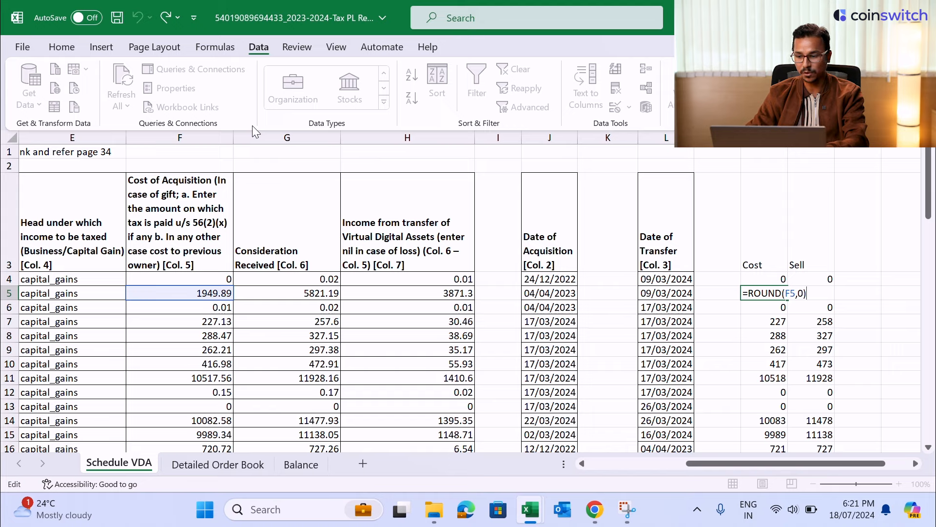
pyautogui.hotkey('ctrl', 'Return')
# Step: Copy the report's rounded Cost and Sell amounts from rows 4 to 66 into Schedule VDA's Cost of Acquisition and Consideration Received columns as values
pyautogui.press('Up')
pyautogui.hotkey('shift', 'Right')
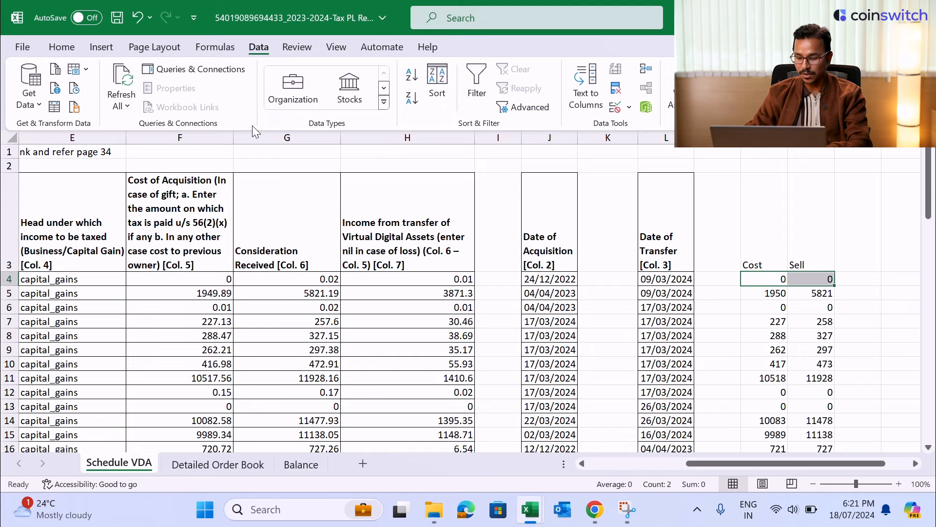
pyautogui.hotkey('ctrl', 'shift', 'Down')
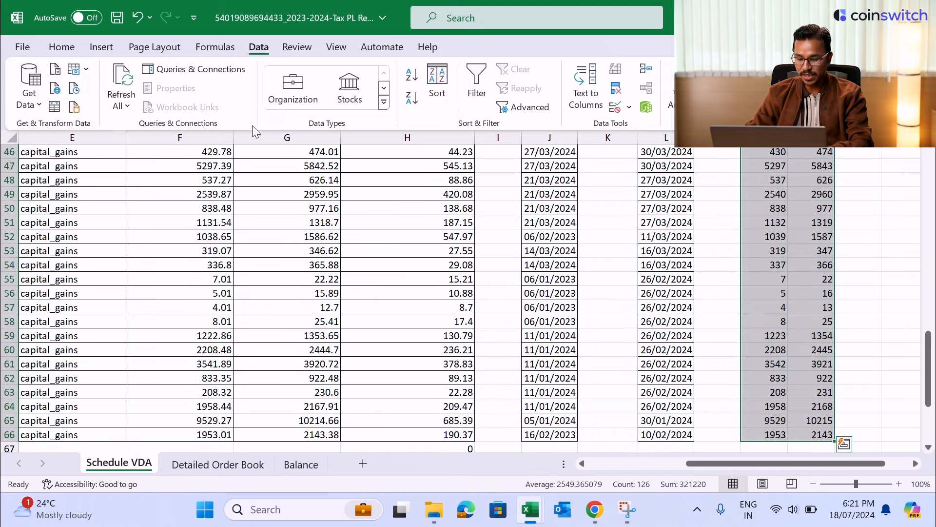
pyautogui.hotkey('ctrl', 'c')
pyautogui.hotkey('alt', 'Tab')
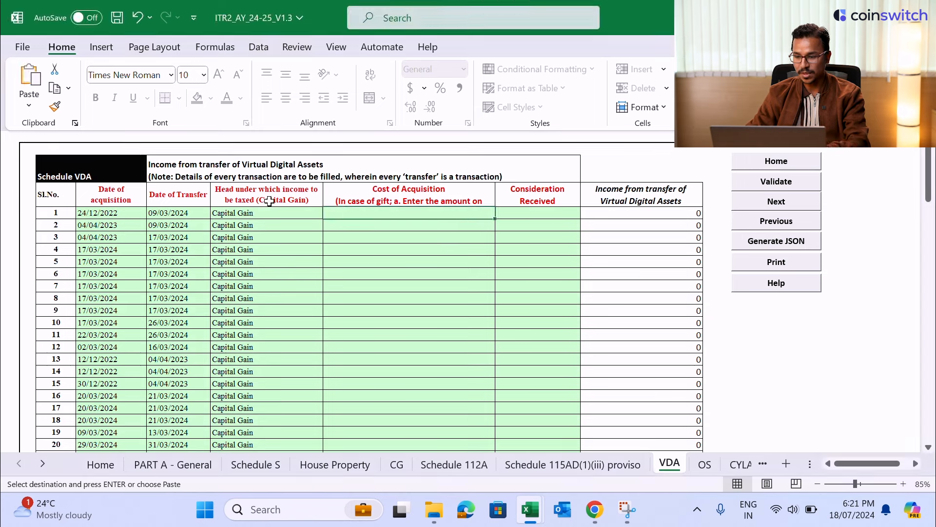
pyautogui.rightClick(348, 214)
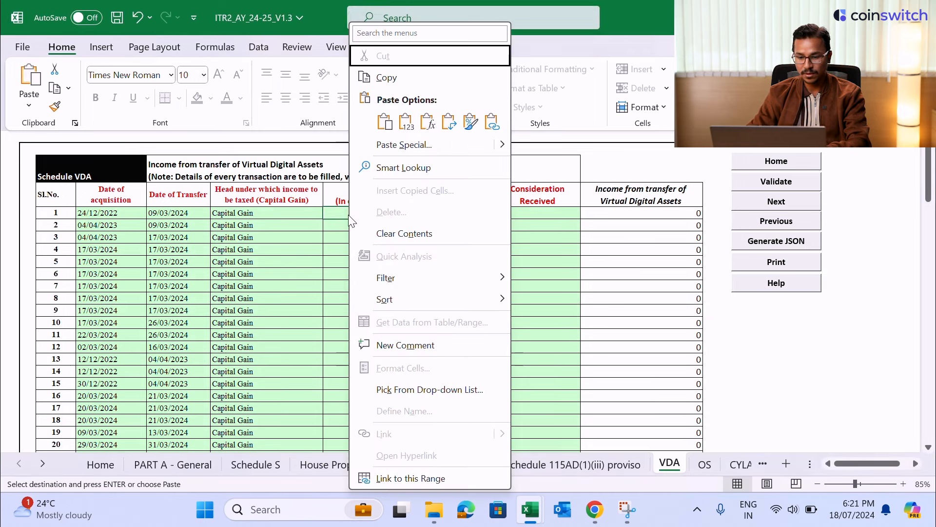
pyautogui.click(408, 121)
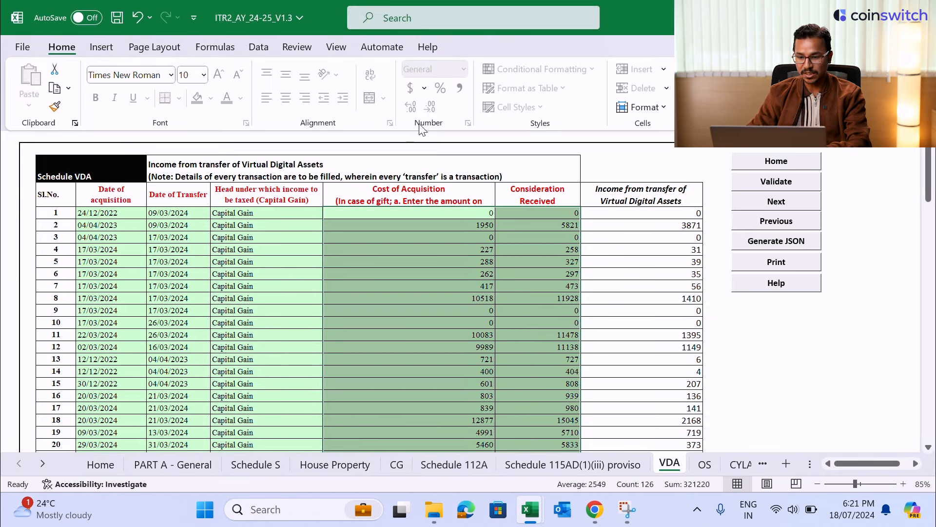
# Step: Check the sum of the Income from transfer of Virtual Digital Assets column for transactions 1 to 63
pyautogui.click(650, 215)
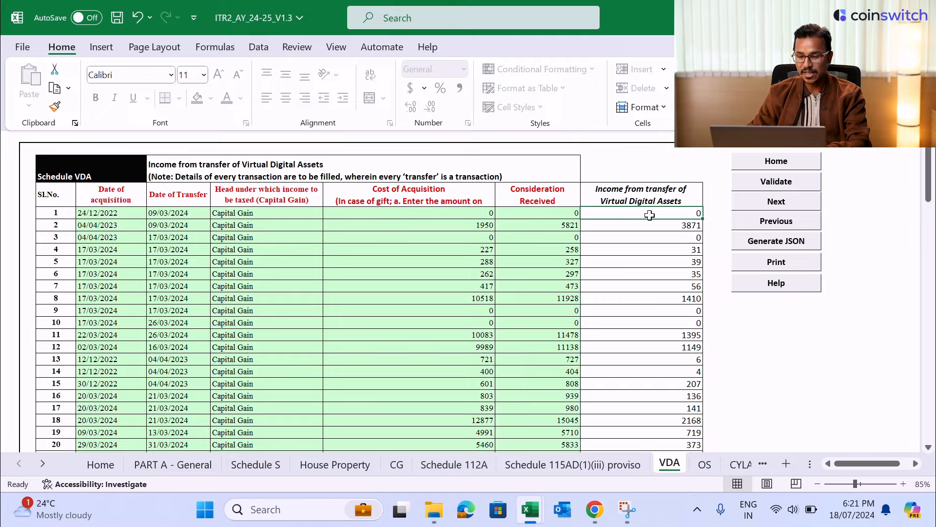
pyautogui.hotkey('shift', 'Down')
pyautogui.hotkey('shift', 'Down')
pyautogui.hotkey('shift', 'Down')
pyautogui.hotkey('shift', 'Down')
pyautogui.hotkey('shift', 'Down')
pyautogui.hotkey('shift', 'Down')
pyautogui.hotkey('shift', 'Down')
pyautogui.hotkey('shift', 'Down')
pyautogui.hotkey('shift', 'Down')
pyautogui.hotkey('shift', 'Down')
pyautogui.hotkey('shift', 'Down')
pyautogui.hotkey('shift', 'Down')
pyautogui.hotkey('shift', 'Down')
pyautogui.hotkey('shift', 'Down')
pyautogui.hotkey('shift', 'Down')
pyautogui.hotkey('shift', 'Down')
pyautogui.hotkey('shift', 'Down')
pyautogui.hotkey('shift', 'Down')
pyautogui.hotkey('shift', 'Down')
pyautogui.hotkey('shift', 'Down')
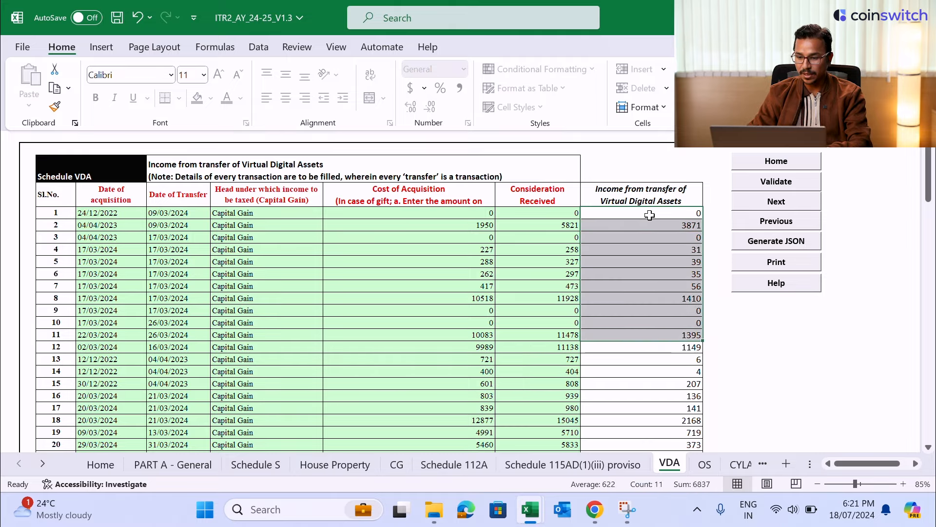
pyautogui.hotkey('shift', 'Down')
pyautogui.hotkey('shift', 'Down')
pyautogui.hotkey('shift', 'Down')
pyautogui.hotkey('shift', 'Down')
pyautogui.hotkey('shift', 'Down')
pyautogui.hotkey('shift', 'Down')
pyautogui.hotkey('shift', 'Down')
pyautogui.hotkey('shift', 'Down')
pyautogui.hotkey('shift', 'Down')
pyautogui.hotkey('shift', 'Down')
pyautogui.hotkey('shift', 'Down')
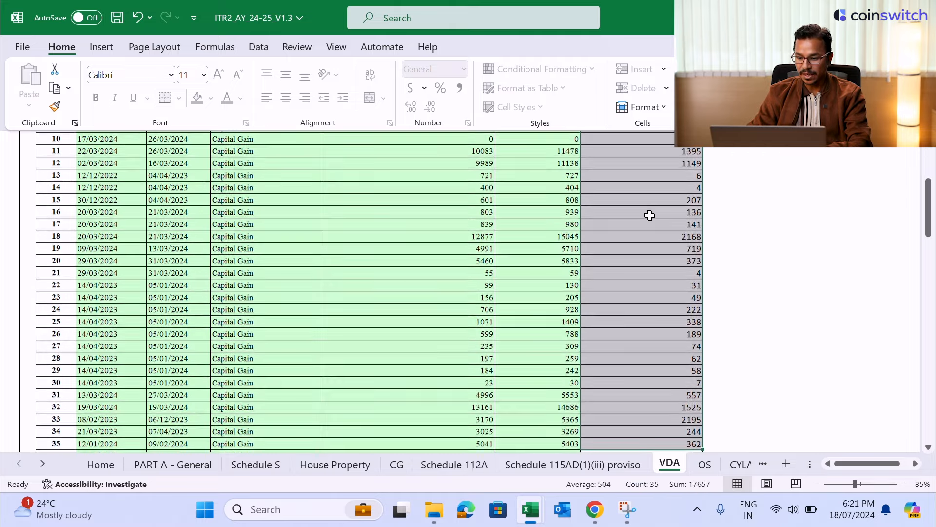
pyautogui.hotkey('shift', 'Down')
pyautogui.hotkey('shift', 'Down')
pyautogui.hotkey('shift', 'Down')
pyautogui.hotkey('shift', 'Down')
pyautogui.hotkey('shift', 'Down')
pyautogui.hotkey('shift', 'Down')
pyautogui.hotkey('shift', 'Down')
pyautogui.hotkey('shift', 'Down')
pyautogui.hotkey('shift', 'Down')
pyautogui.hotkey('shift', 'Down')
pyautogui.hotkey('shift', 'Down')
pyautogui.hotkey('shift', 'Down')
pyautogui.hotkey('shift', 'Down')
pyautogui.hotkey('shift', 'Down')
pyautogui.hotkey('shift', 'Down')
pyautogui.hotkey('shift', 'Down')
pyautogui.hotkey('shift', 'Down')
pyautogui.hotkey('shift', 'Down')
pyautogui.hotkey('shift', 'Down')
pyautogui.hotkey('shift', 'Down')
pyautogui.hotkey('shift', 'Down')
pyautogui.hotkey('shift', 'Down')
pyautogui.hotkey('shift', 'Down')
pyautogui.hotkey('shift', 'Down')
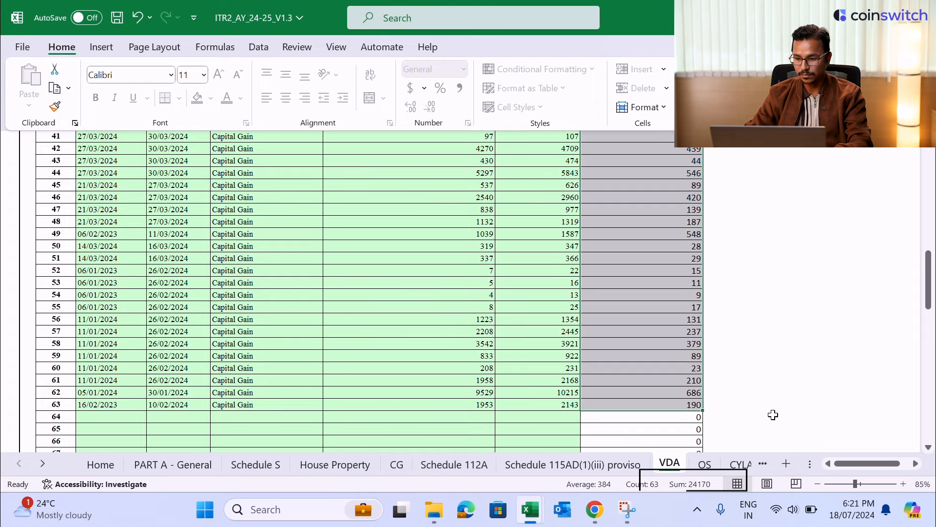
# Step: Compare the total beneath column H of the Tax P&L report with Schedule VDA's summed income from transfer
pyautogui.hotkey('alt', 'Tab')
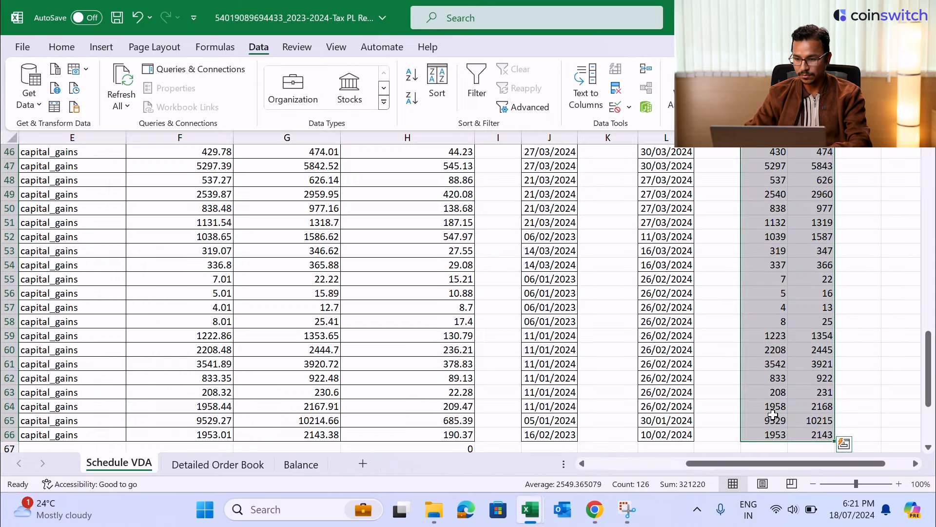
pyautogui.click(501, 403)
pyautogui.press('Down')
pyautogui.press('Down')
pyautogui.press('Down')
pyautogui.press('Down')
pyautogui.press('Down')
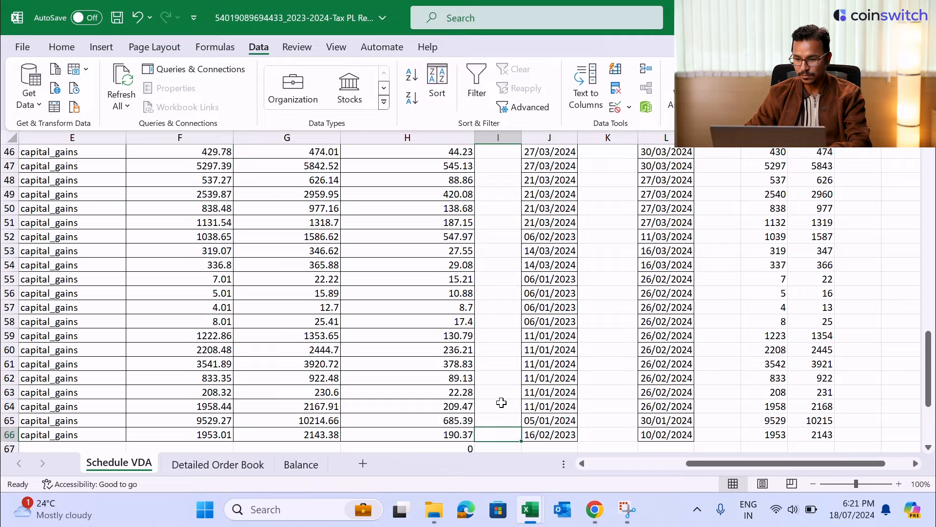
pyautogui.press('Left')
pyautogui.press('Up')
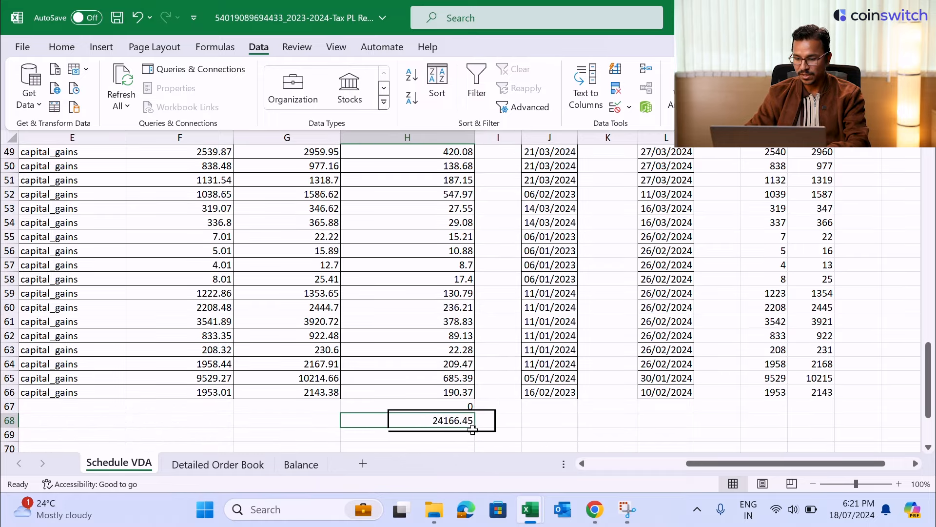
pyautogui.hotkey('alt', 'Tab')
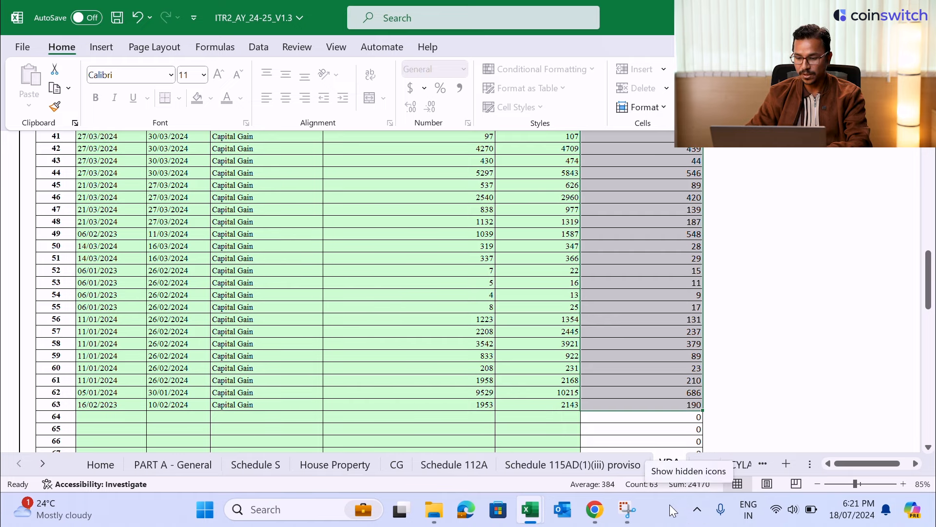
pyautogui.hotkey('alt', 'Tab')
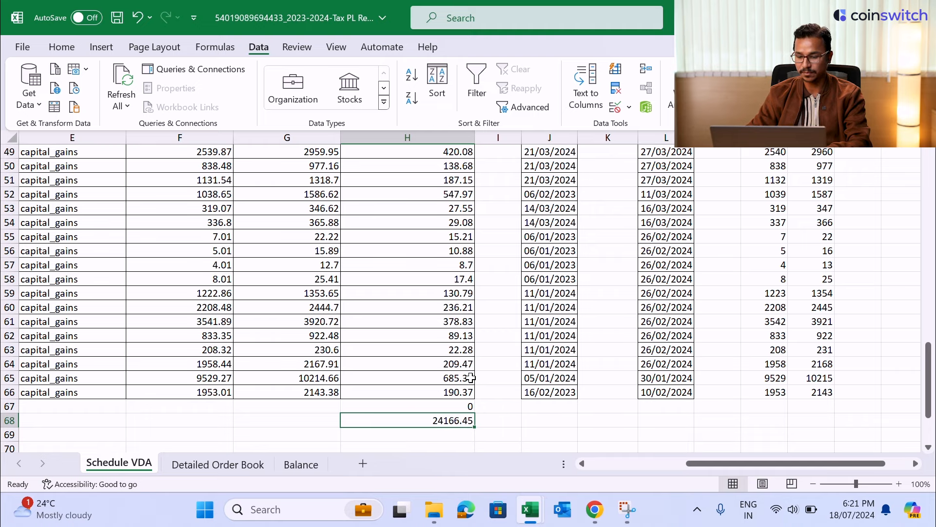
pyautogui.hotkey('alt', 'Tab')
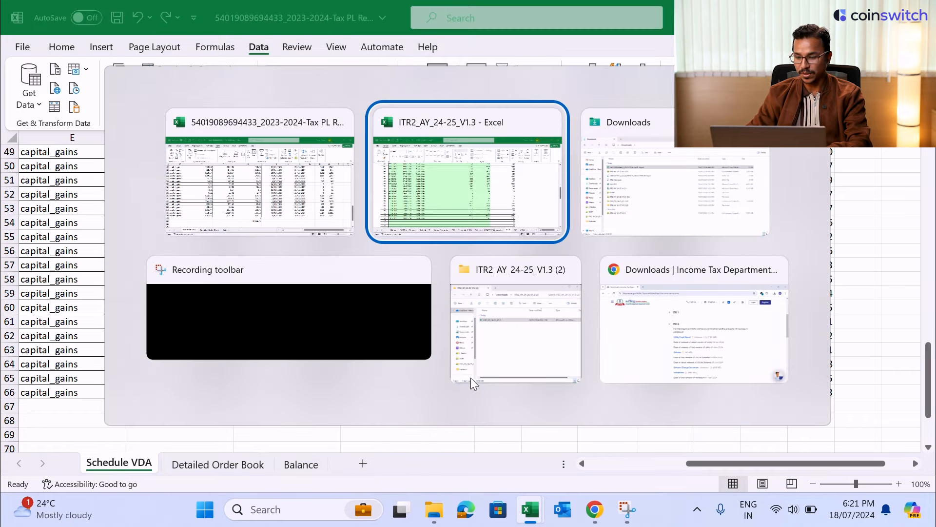
# Step: Return to the ITR-2 workbook, validate the VDA sheet and dismiss the resulting alert
pyautogui.click(570, 335)
pyautogui.scroll(9, 571, 335)
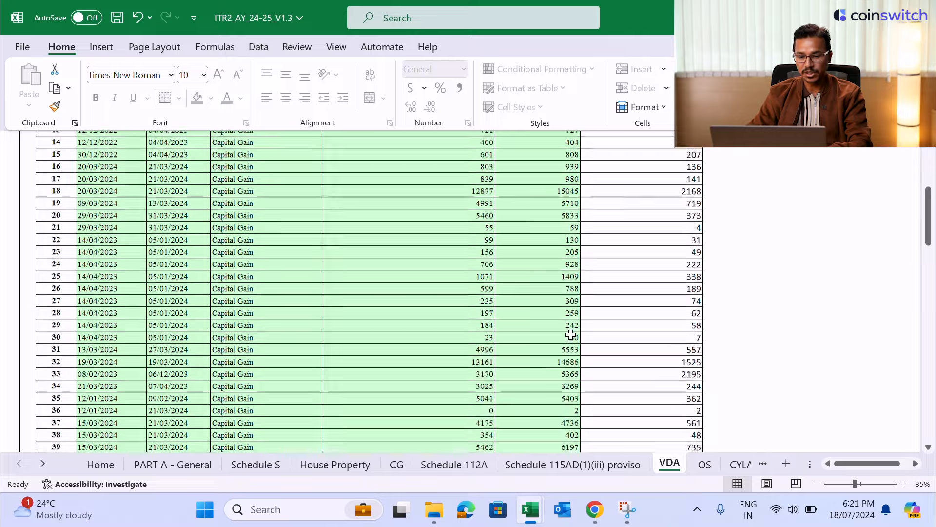
pyautogui.scroll(5, 571, 335)
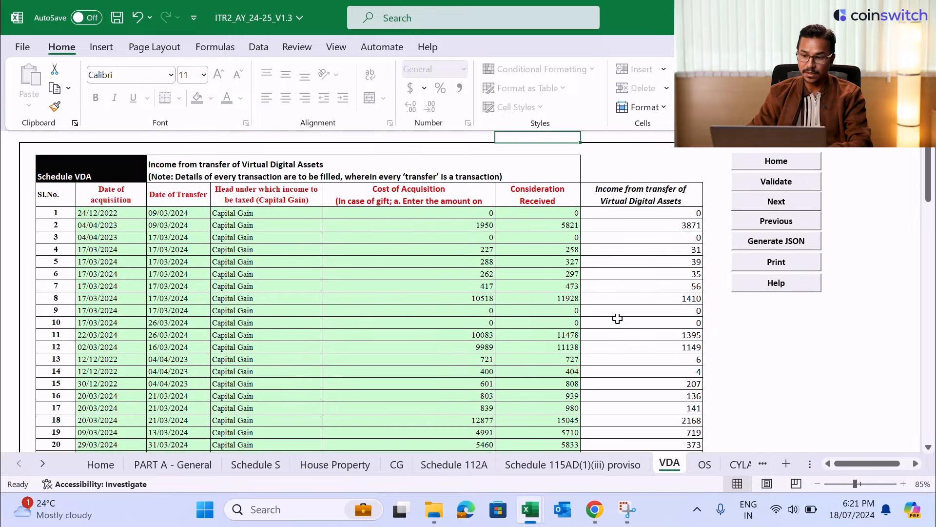
pyautogui.click(757, 190)
pyautogui.click(468, 288)
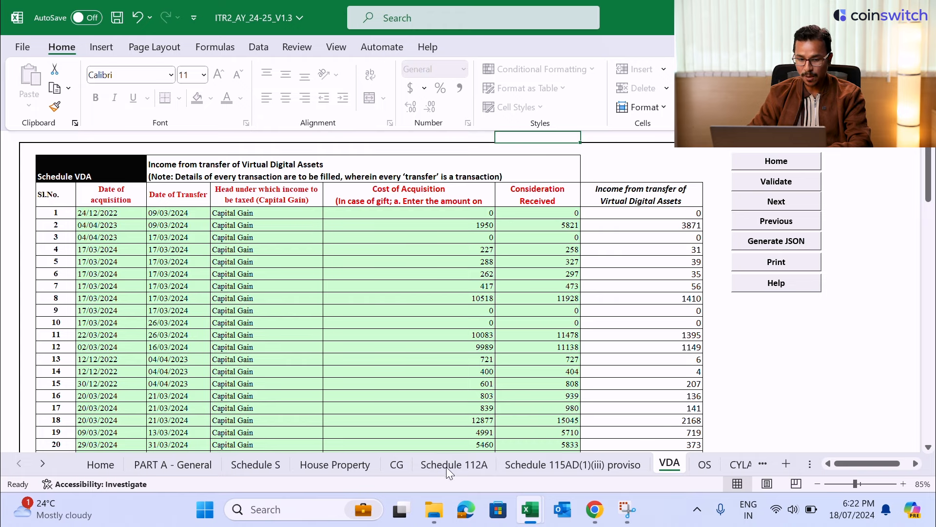
# Step: Run the tax calculation from PART A - General and acknowledge the alert about table F8
pyautogui.click(169, 463)
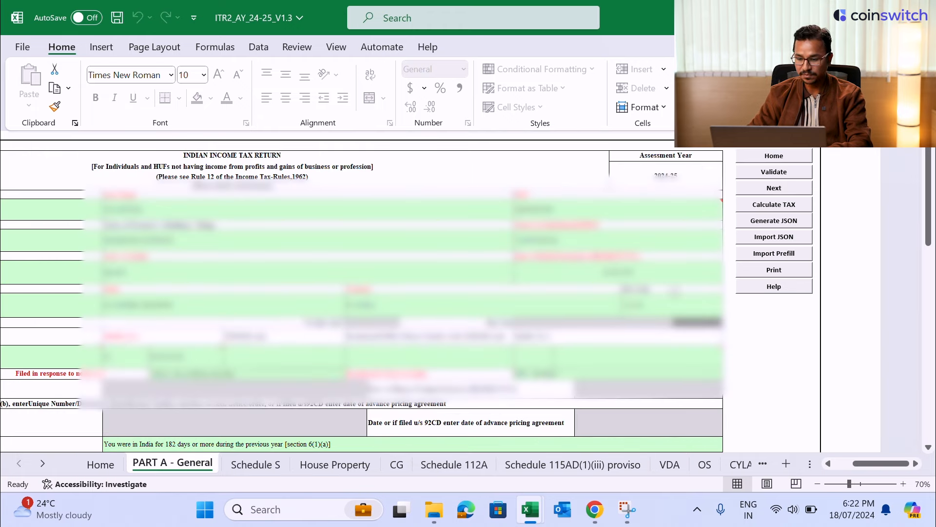
pyautogui.click(758, 209)
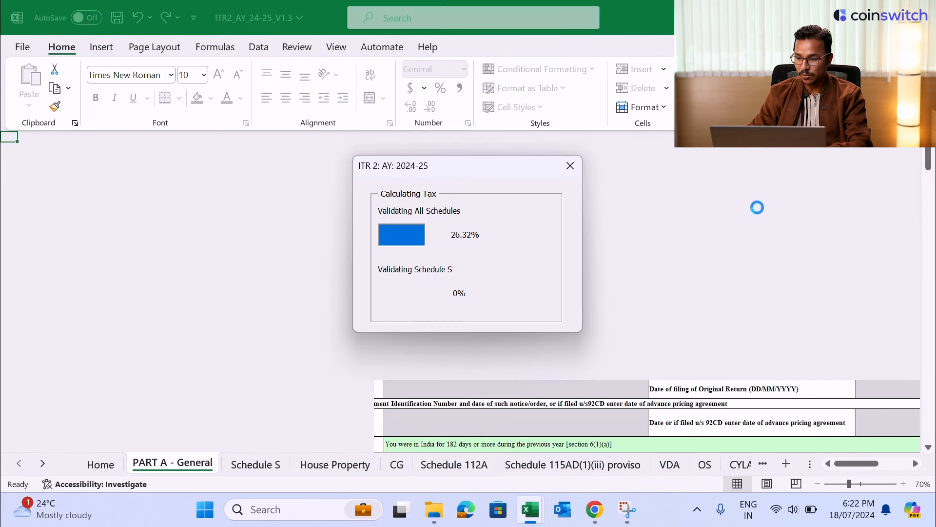
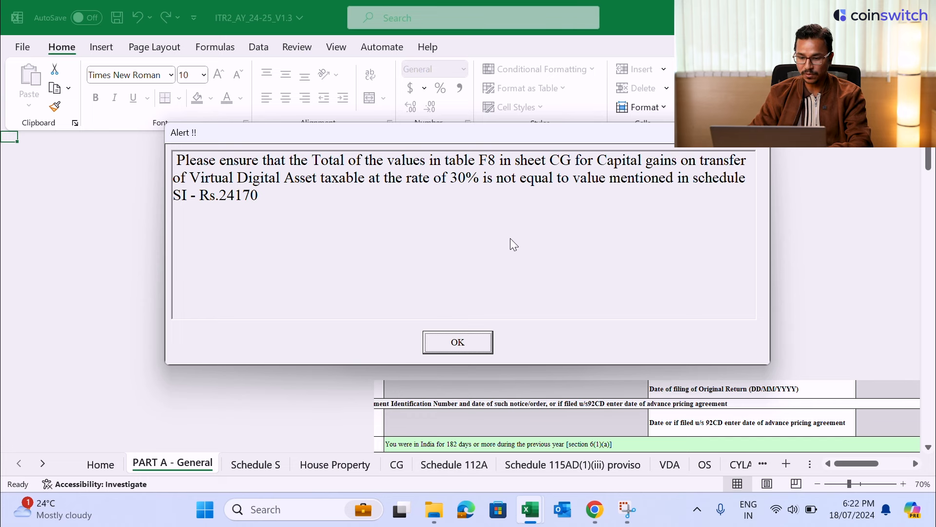
pyautogui.click(457, 341)
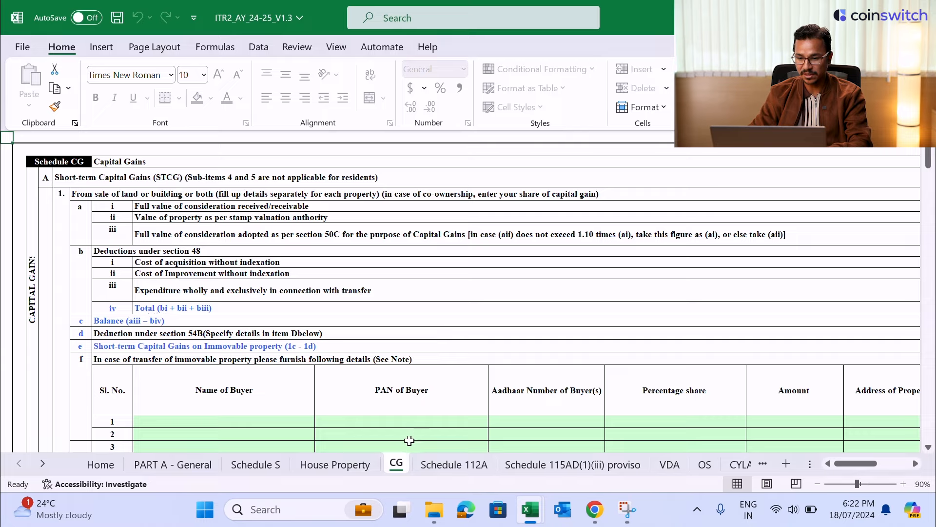
# Step: In Schedule CG's table F, set row 8's Virtual Digital Asset gains for Upto 15/6 to 0
pyautogui.click(441, 413)
pyautogui.scroll(-15, 441, 414)
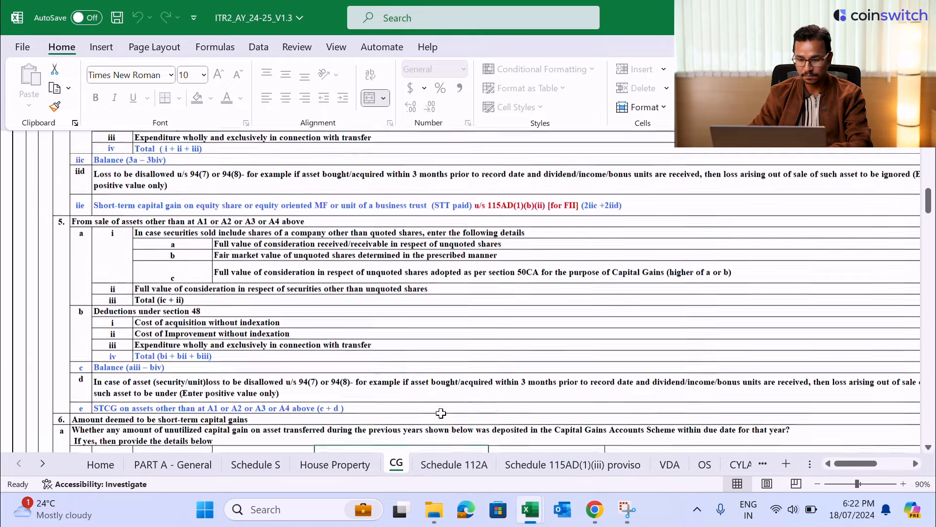
pyautogui.scroll(-3, 441, 413)
pyautogui.hscroll(1, 441, 413)
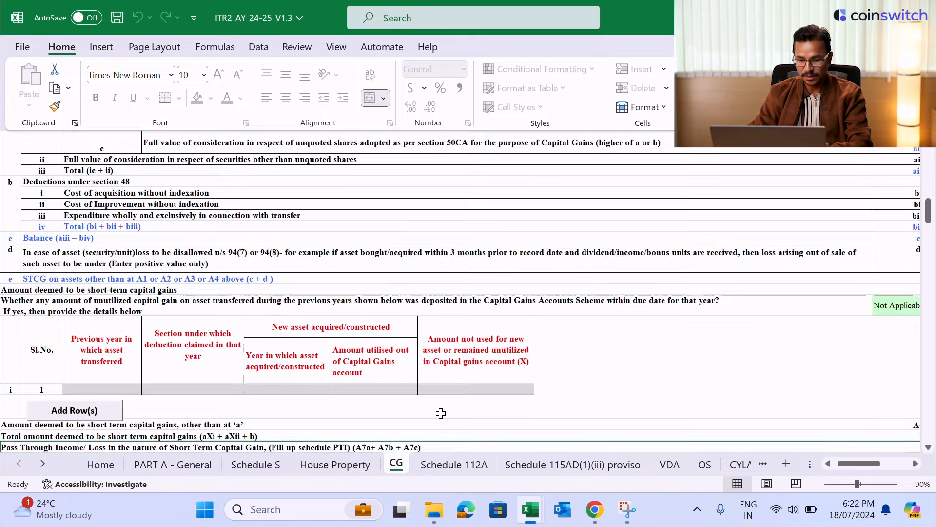
pyautogui.hscroll(-2, 441, 413)
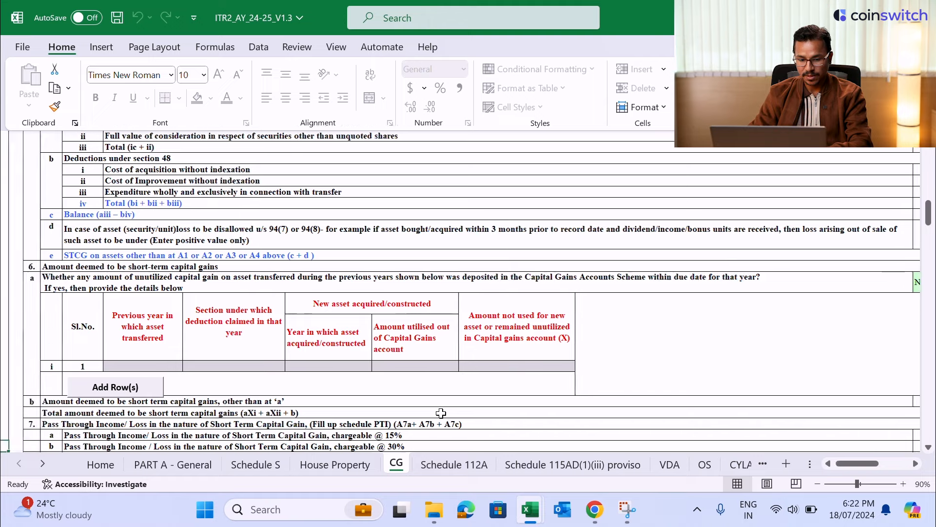
pyautogui.scroll(-7, 441, 413)
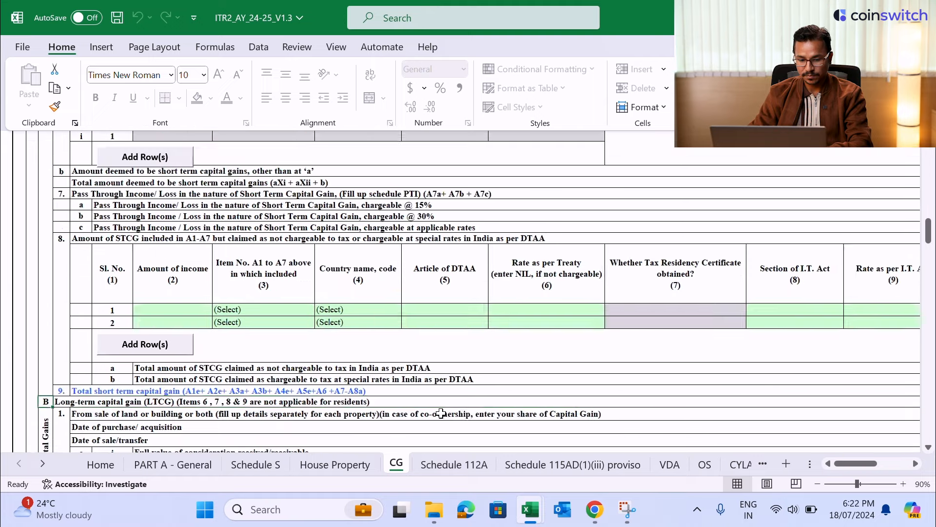
pyautogui.hscroll(1, 441, 413)
pyautogui.hscroll(-1, 441, 413)
pyautogui.hscroll(1, 440, 413)
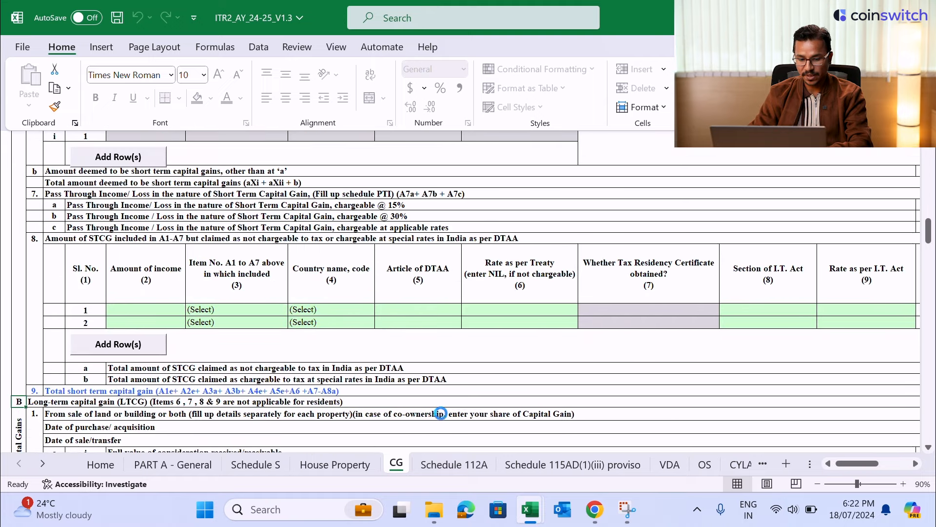
pyautogui.scroll(-15, 441, 413)
pyautogui.scroll(-6, 441, 413)
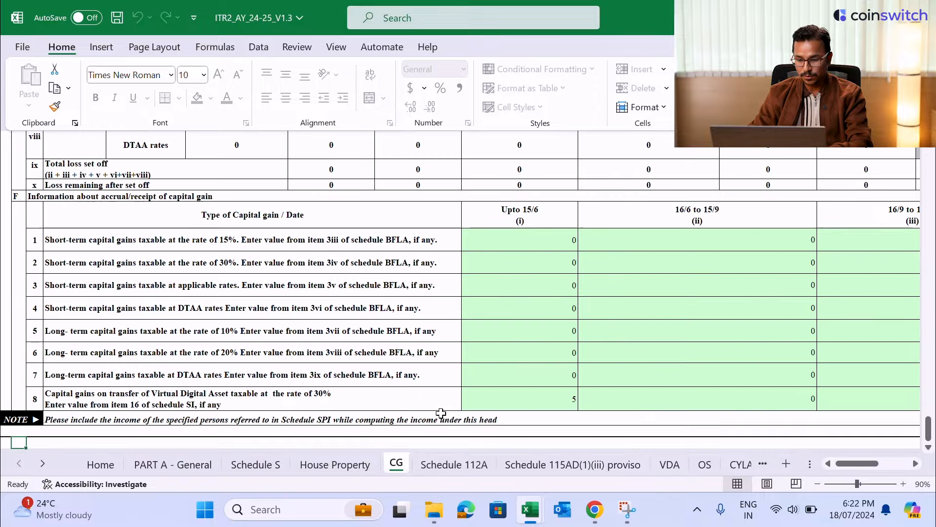
pyautogui.press('Right')
pyautogui.press('Down')
pyautogui.press('Down')
pyautogui.press('Down')
pyautogui.press('Down')
pyautogui.press('Down')
pyautogui.press('Down')
pyautogui.press('Down')
pyautogui.press('Down')
pyautogui.press('Down')
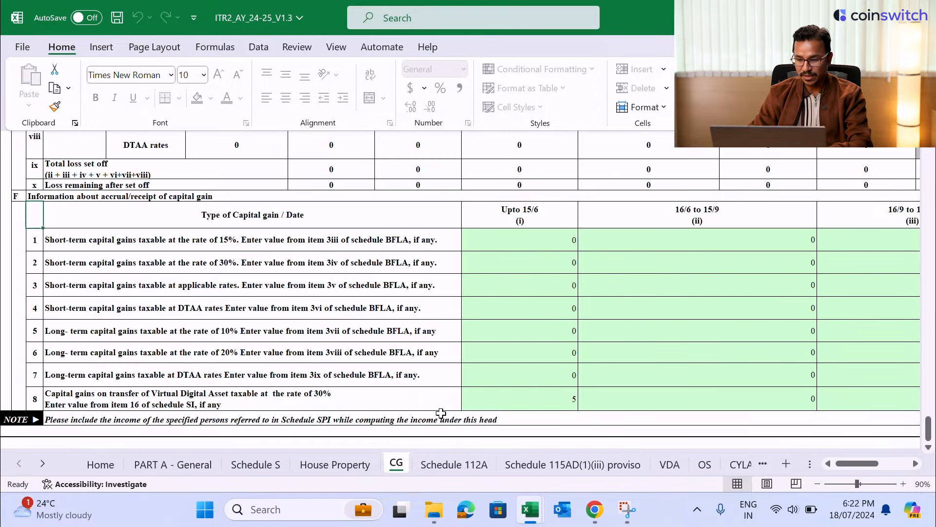
pyautogui.press('Right')
pyautogui.hscroll(5, 441, 413)
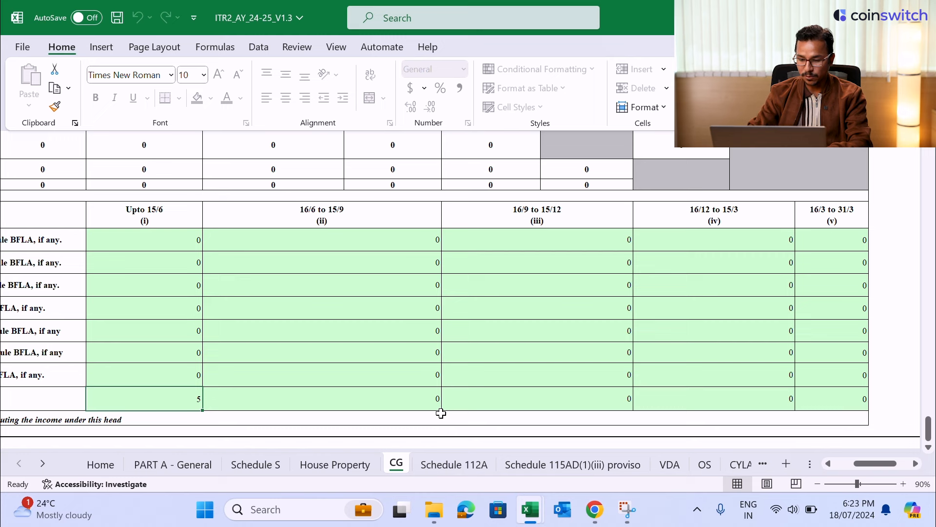
pyautogui.write('0')
pyautogui.press('Return')
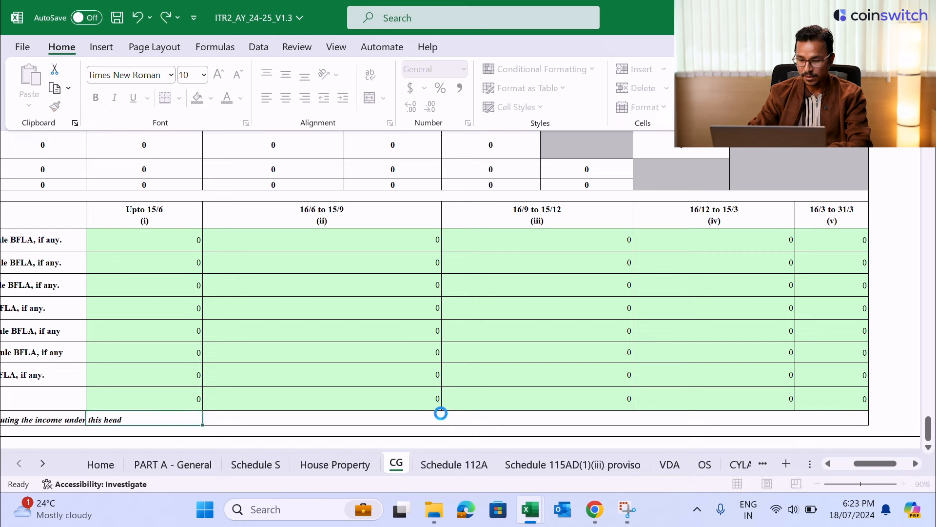
# Step: Enter 24170 as the Virtual Digital Asset gains for 16/3 to 31/3 in table F, row 8
pyautogui.press('Up')
pyautogui.press('Right')
pyautogui.press('Right')
pyautogui.press('Right')
pyautogui.press('Right')
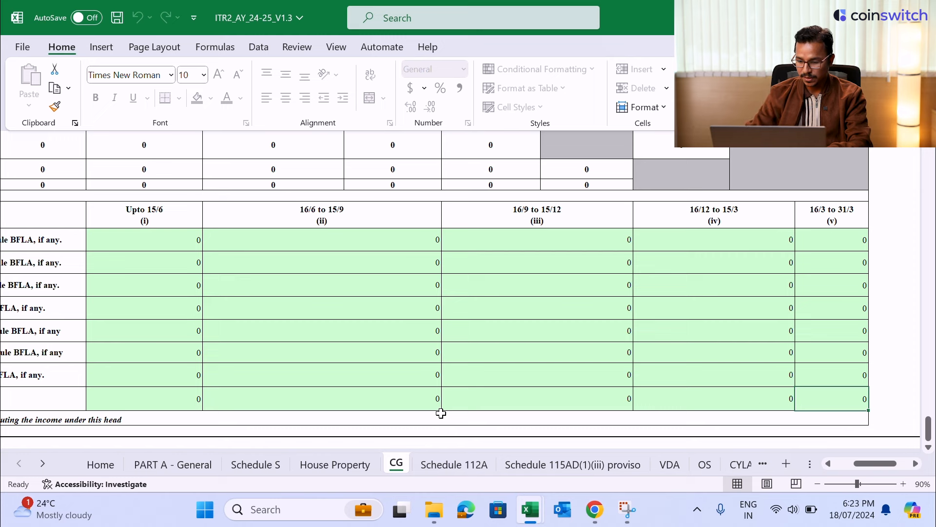
pyautogui.write('24170')
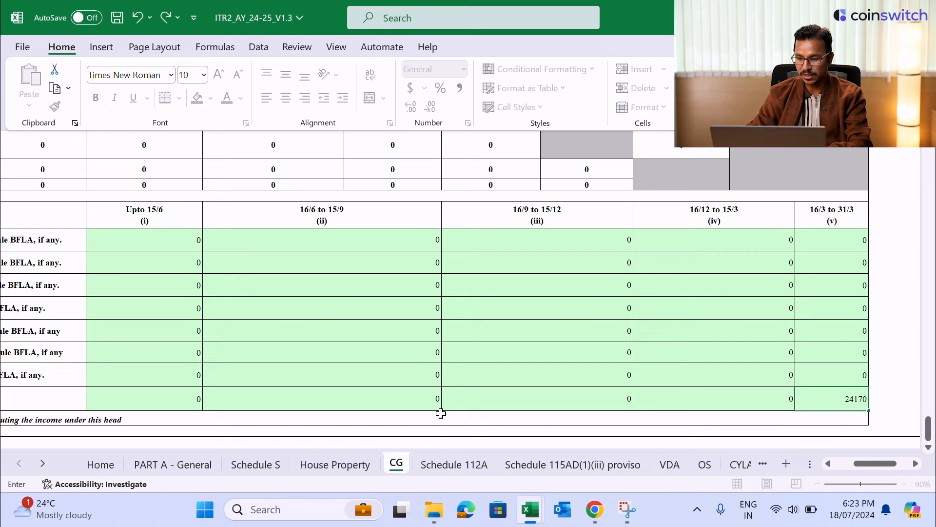
pyautogui.press('Return')
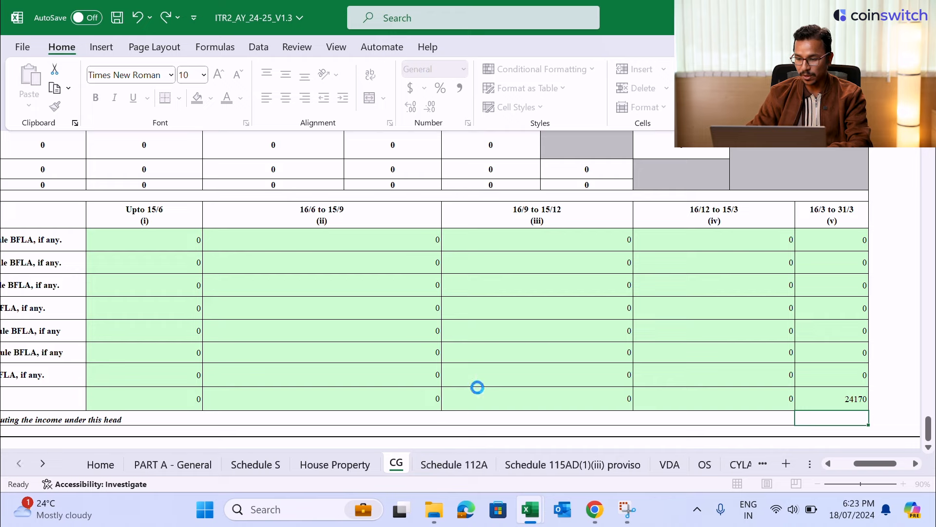
# Step: Validate the CG sheet and close the resulting alert
pyautogui.click(811, 229)
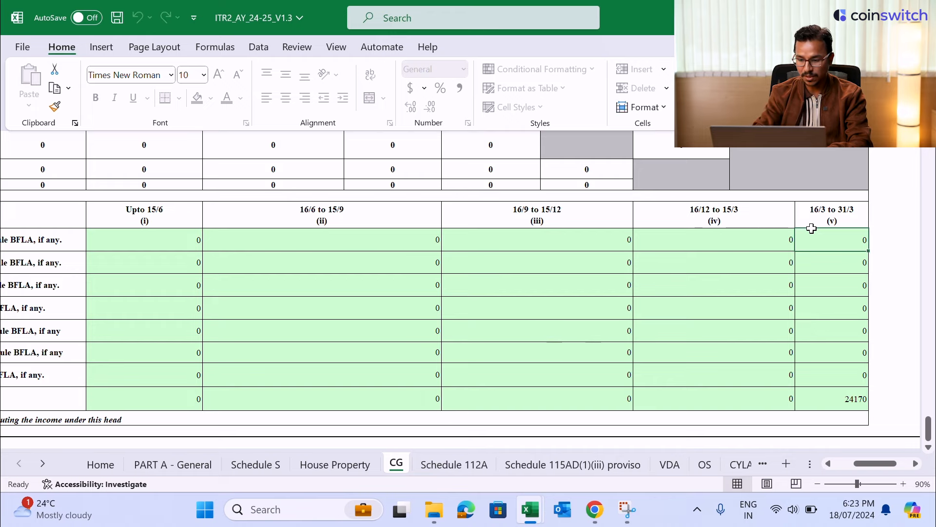
pyautogui.press('Right')
pyautogui.press('Right')
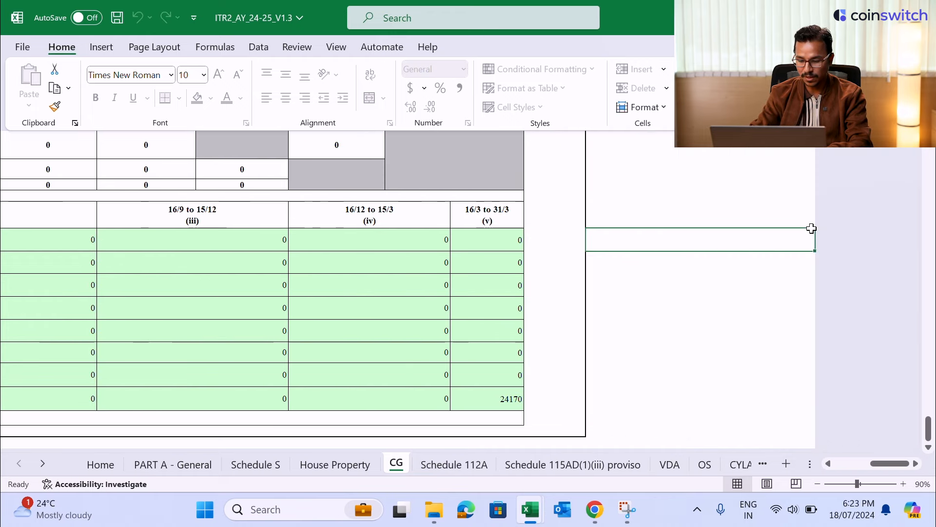
pyautogui.hotkey('ctrl', 'Up')
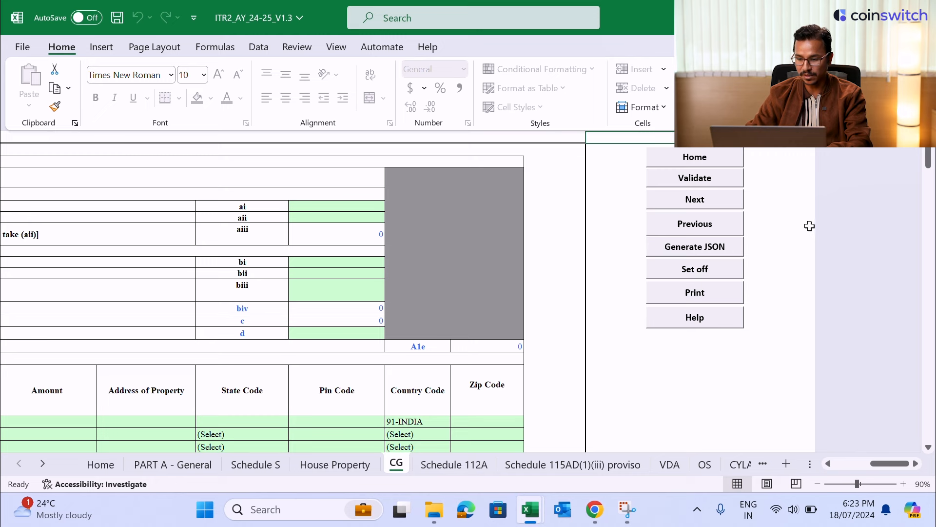
pyautogui.click(730, 187)
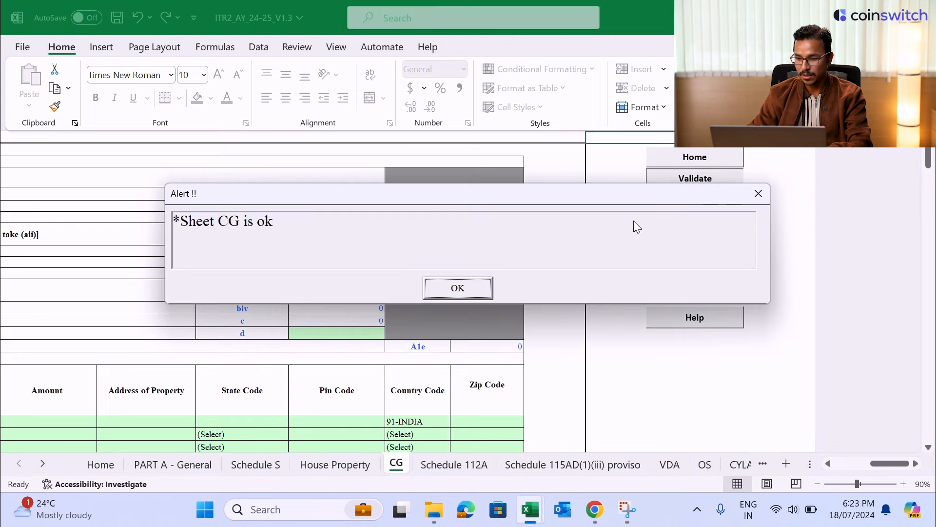
pyautogui.click(458, 289)
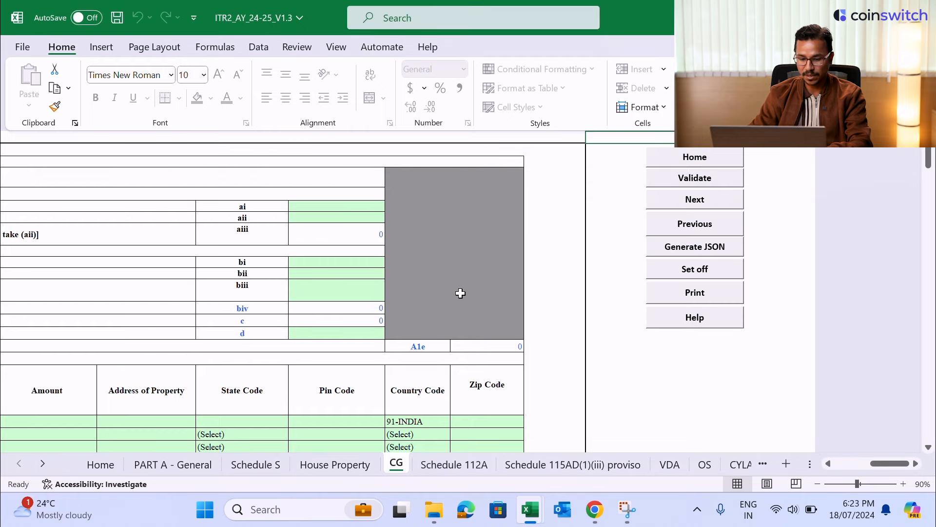
# Step: Rerun the tax calculation from PART A - General and acknowledge the alert about item 1aii in Schedule OS
pyautogui.click(153, 470)
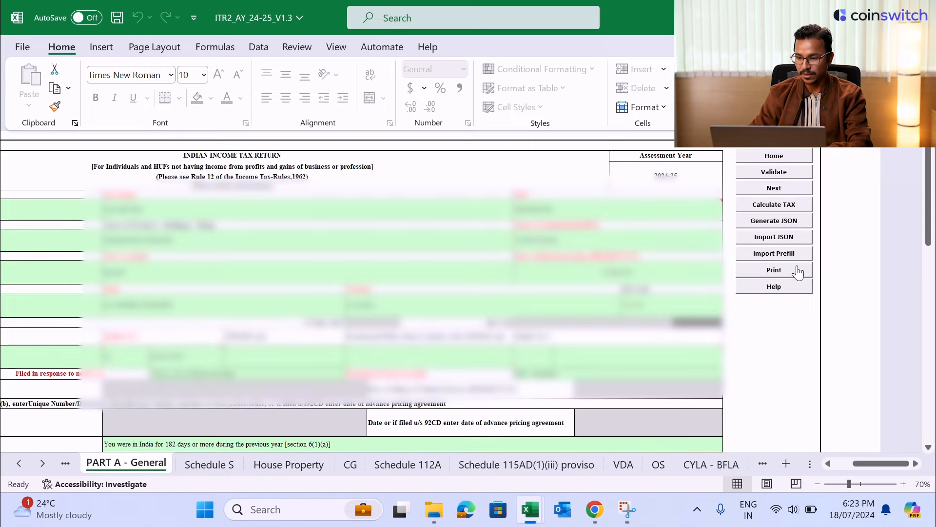
pyautogui.click(780, 210)
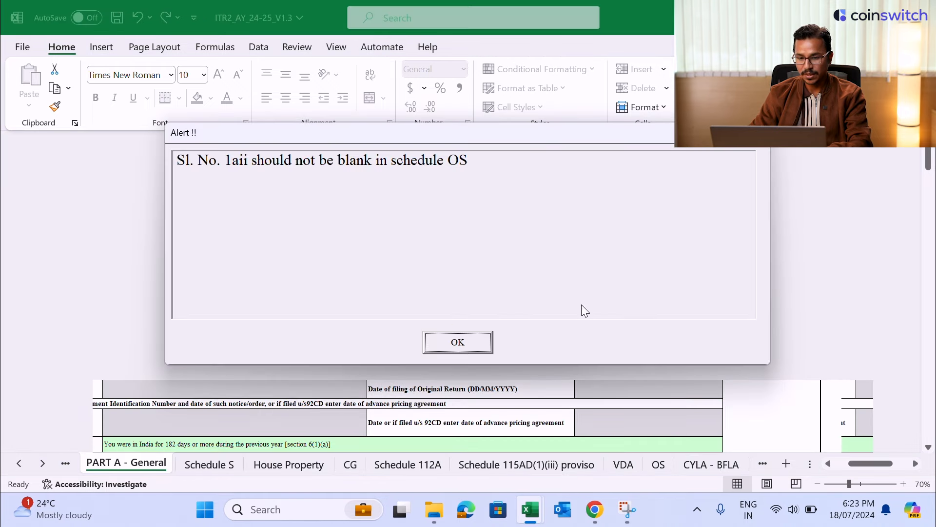
pyautogui.click(476, 341)
pyautogui.click(750, 208)
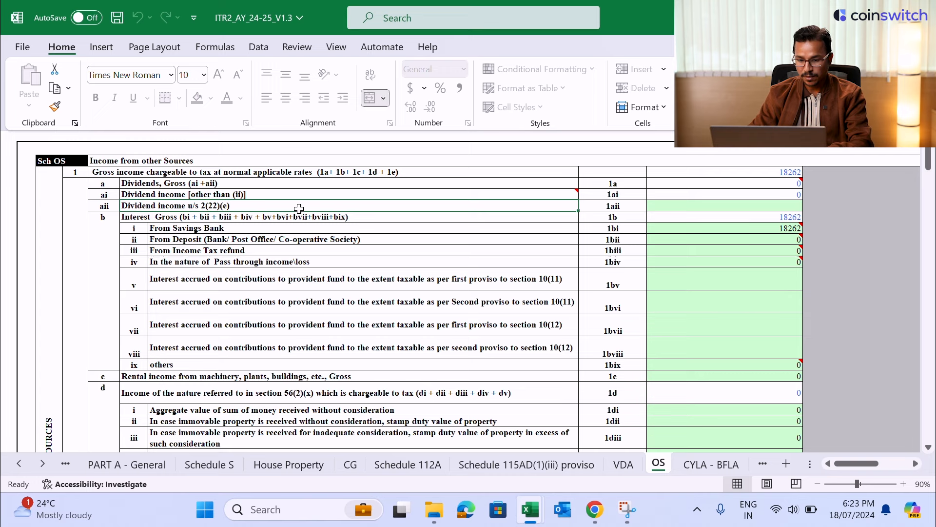
# Step: Set Dividend income u/s 2(22)(e), item 1aii in Schedule OS, to 0
pyautogui.click(687, 206)
pyautogui.write('0')
pyautogui.press('Return')
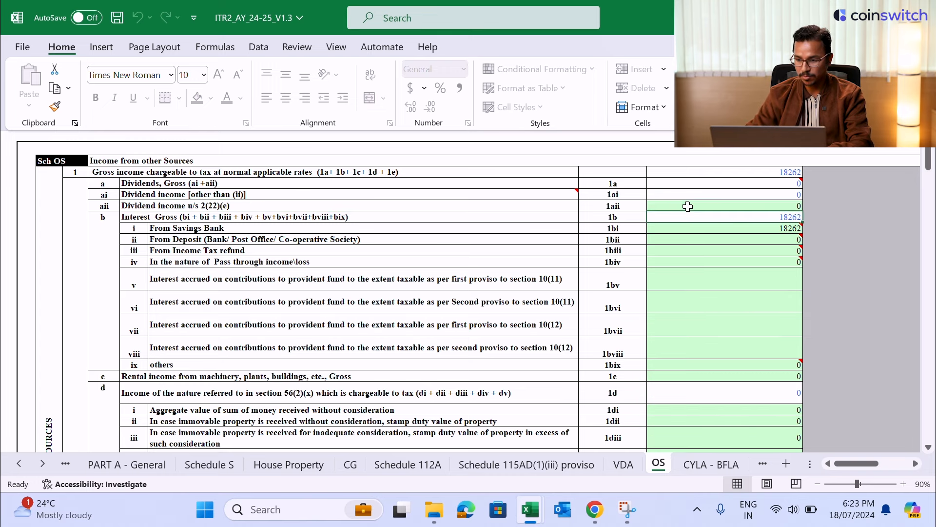
# Step: Validate the OS sheet and close the resulting alert
pyautogui.press('Right')
pyautogui.press('Right')
pyautogui.press('Right')
pyautogui.press('Right')
pyautogui.press('Right')
pyautogui.press('Right')
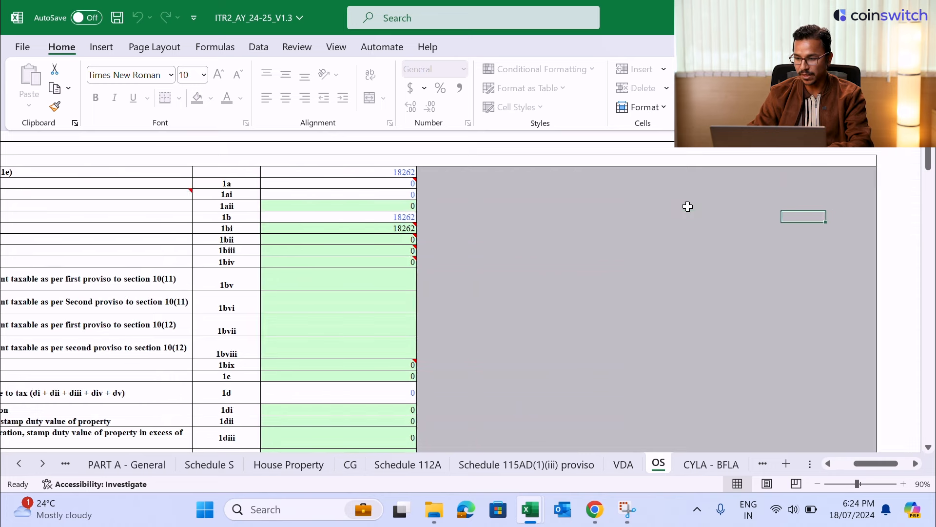
pyautogui.click(753, 193)
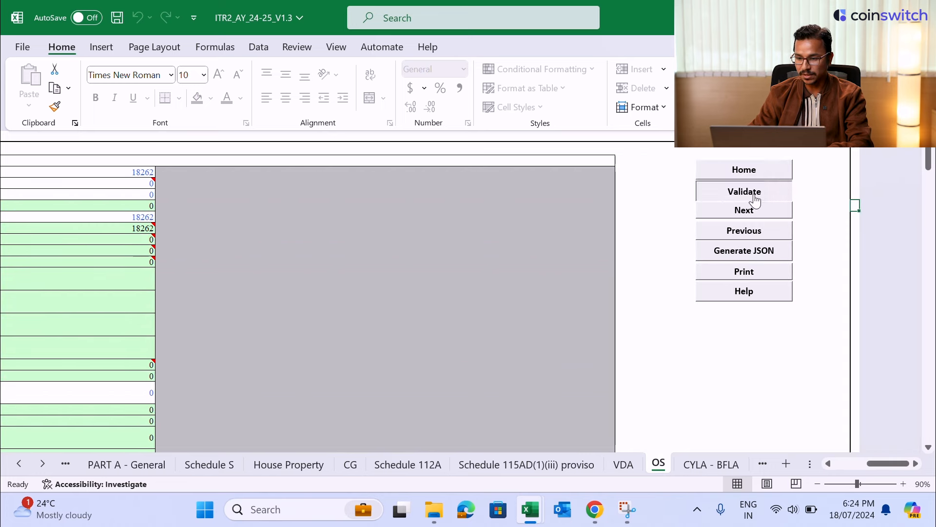
pyautogui.click(464, 291)
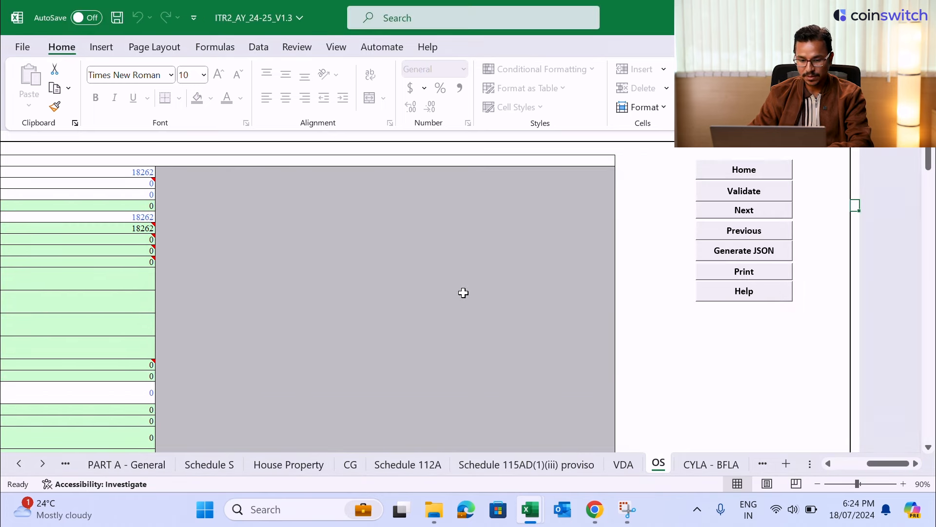
# Step: Rerun the tax calculation from PART A - General and acknowledge the alert about immovable asset details in Schedule AL
pyautogui.click(136, 466)
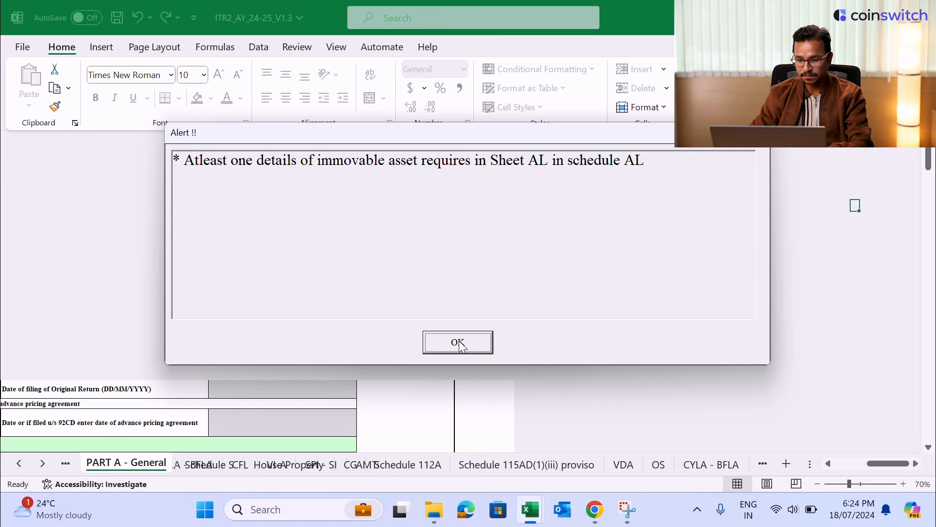
pyautogui.click(460, 344)
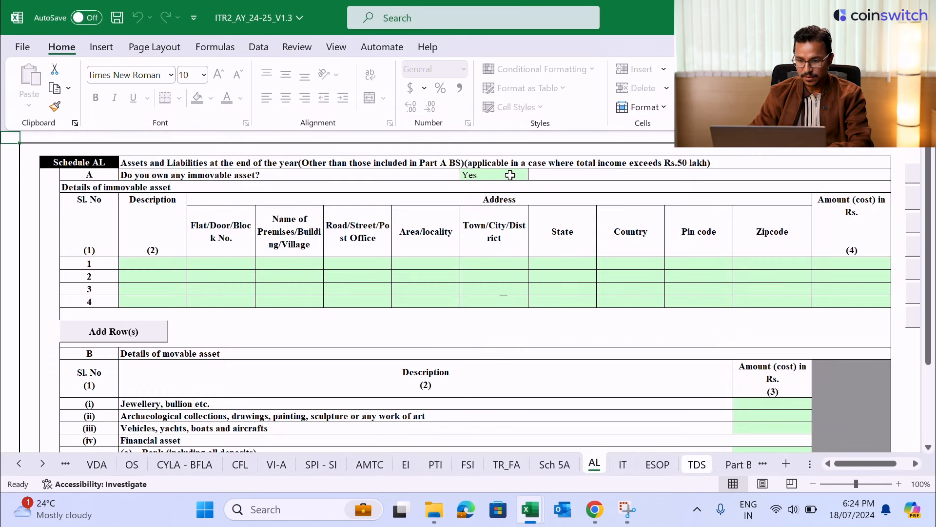
# Step: Answer No to "Do you own any immovable asset?" in Schedule AL and validate the sheet
pyautogui.click(510, 178)
pyautogui.click(534, 174)
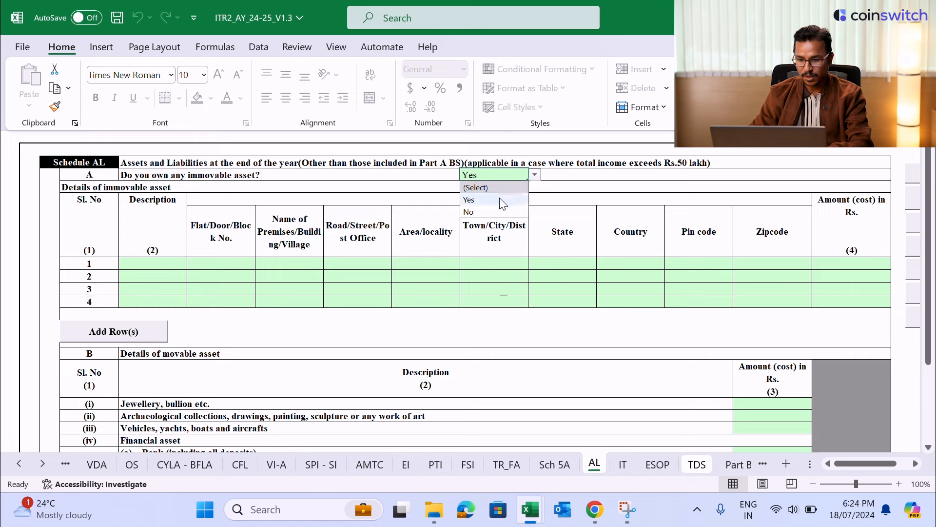
pyautogui.click(493, 210)
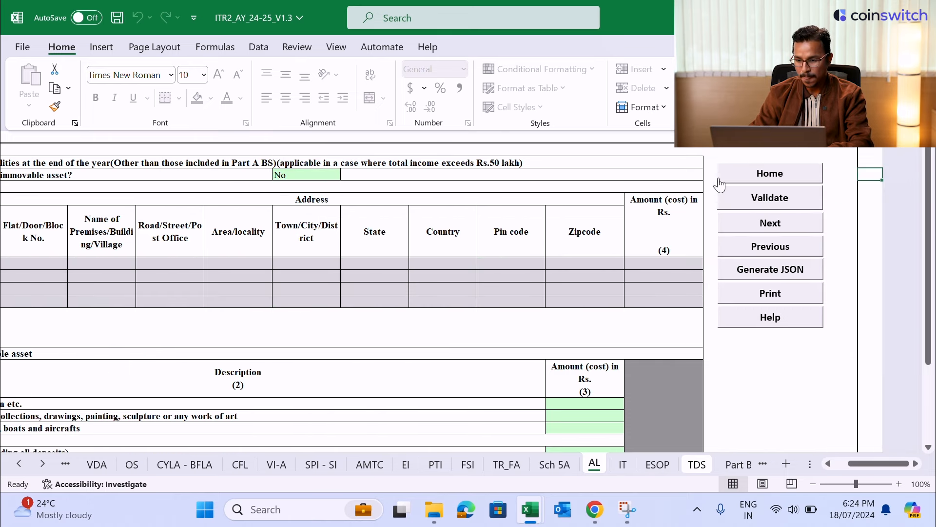
pyautogui.click(740, 195)
pyautogui.click(456, 292)
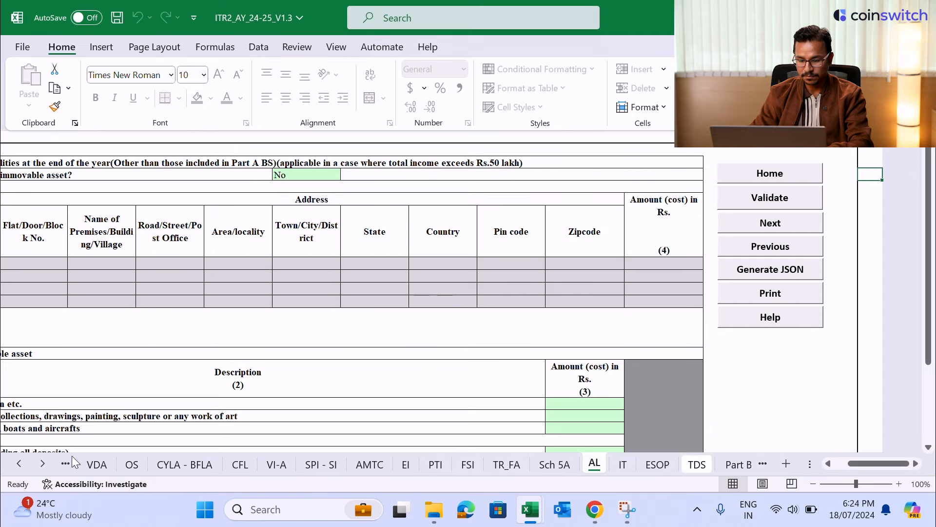
# Step: Return to the PART A - General sheet and recalculate the tax
pyautogui.click(26, 464)
pyautogui.click(27, 464)
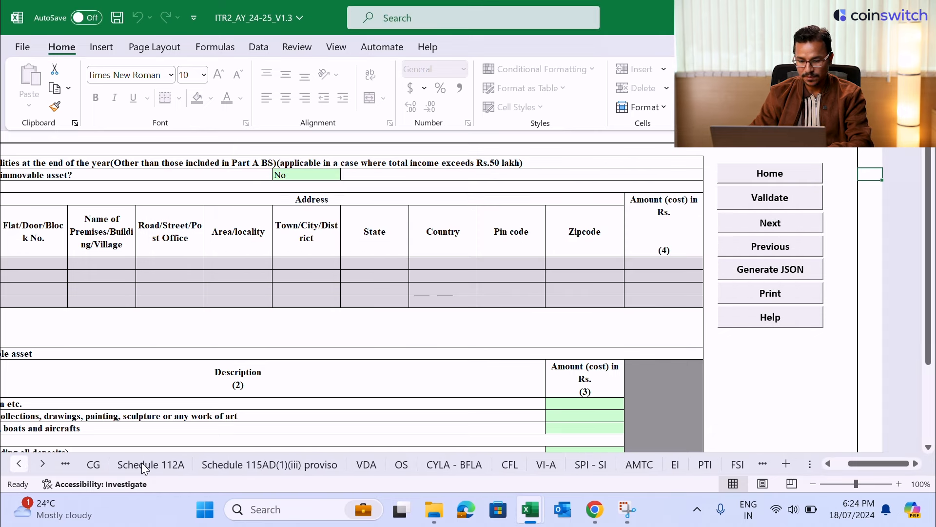
pyautogui.click(22, 466)
pyautogui.click(22, 466)
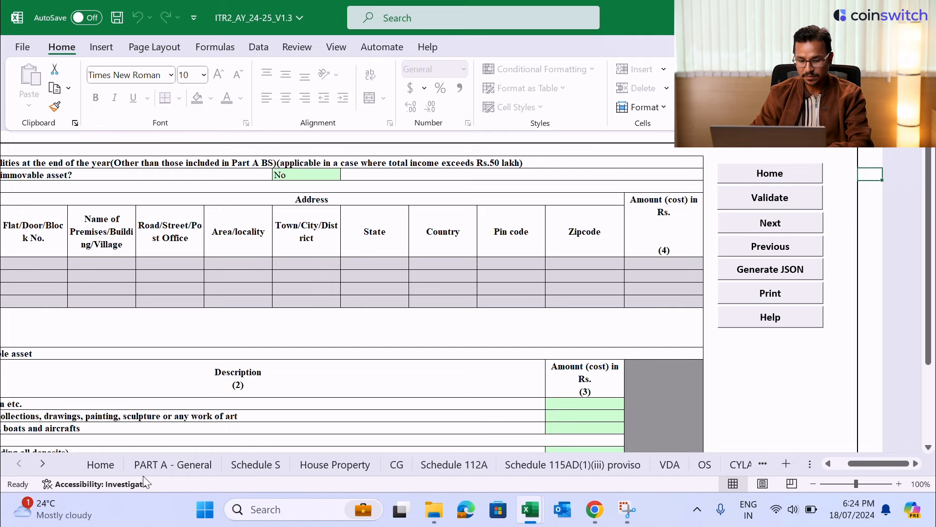
pyautogui.click(156, 464)
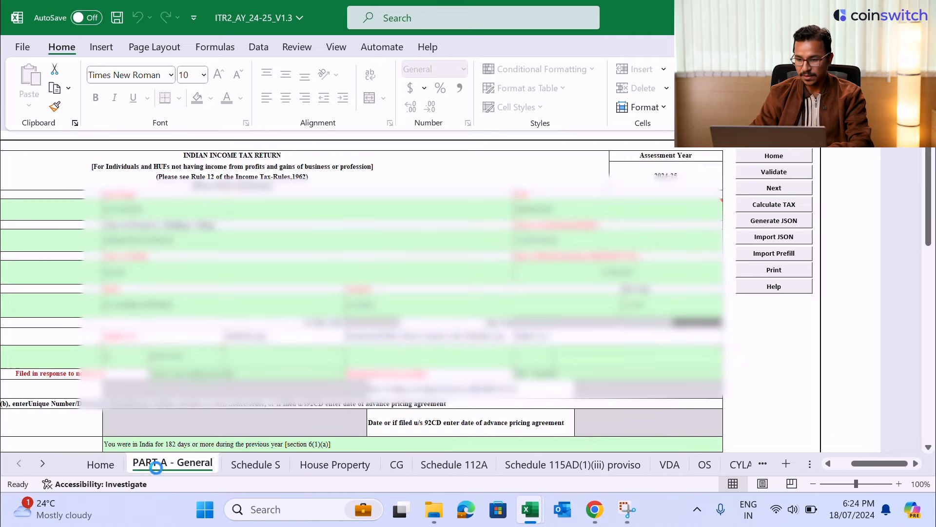
pyautogui.click(783, 206)
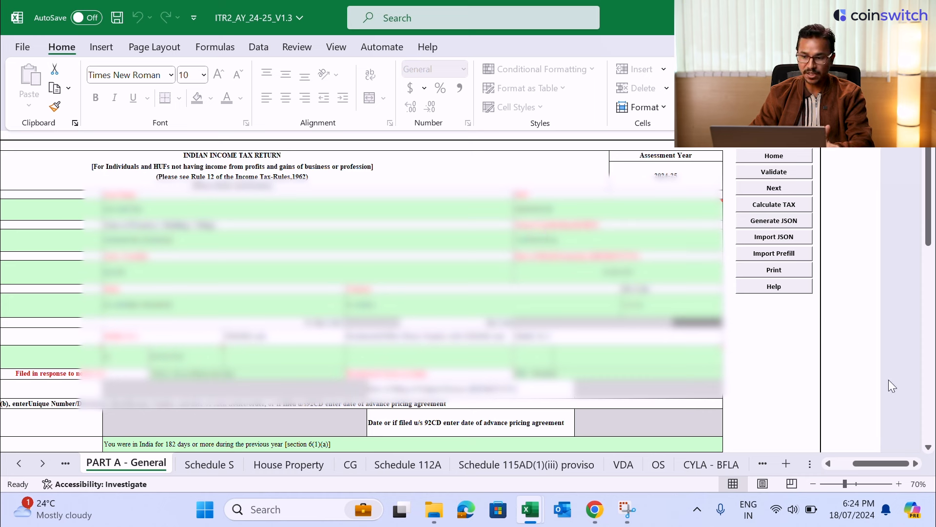
# Step: Generate the return's JSON from PART A - General, acknowledging the alerts, and start saving it from the SUMMARY sheet
pyautogui.click(779, 222)
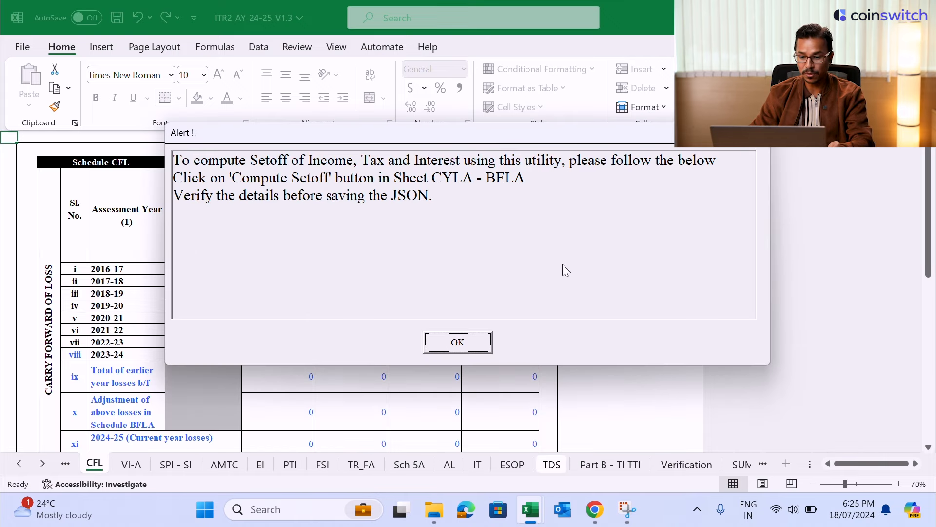
pyautogui.click(462, 344)
pyautogui.click(458, 343)
pyautogui.click(459, 343)
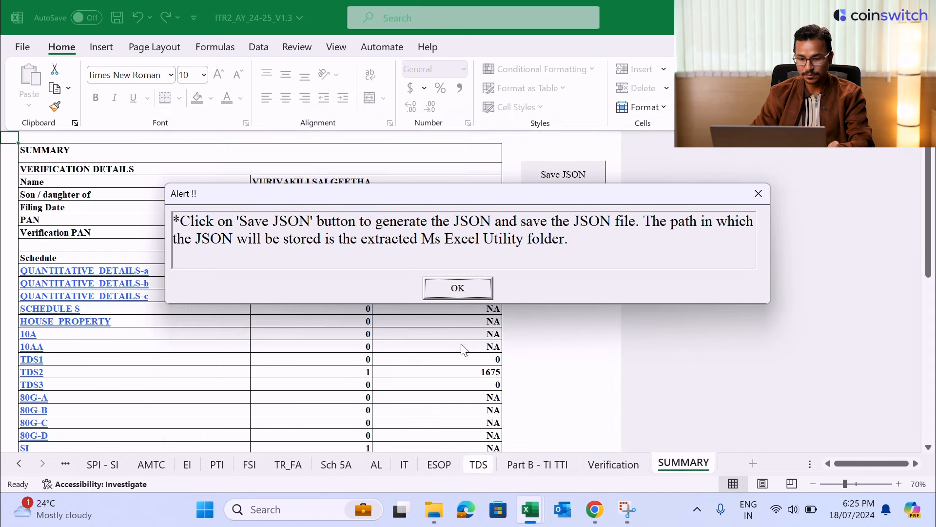
pyautogui.click(456, 291)
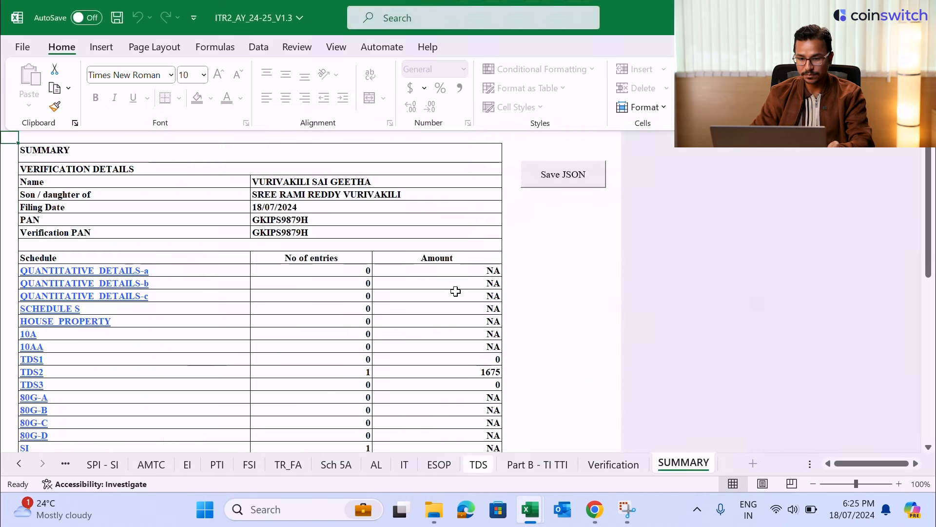
pyautogui.click(549, 182)
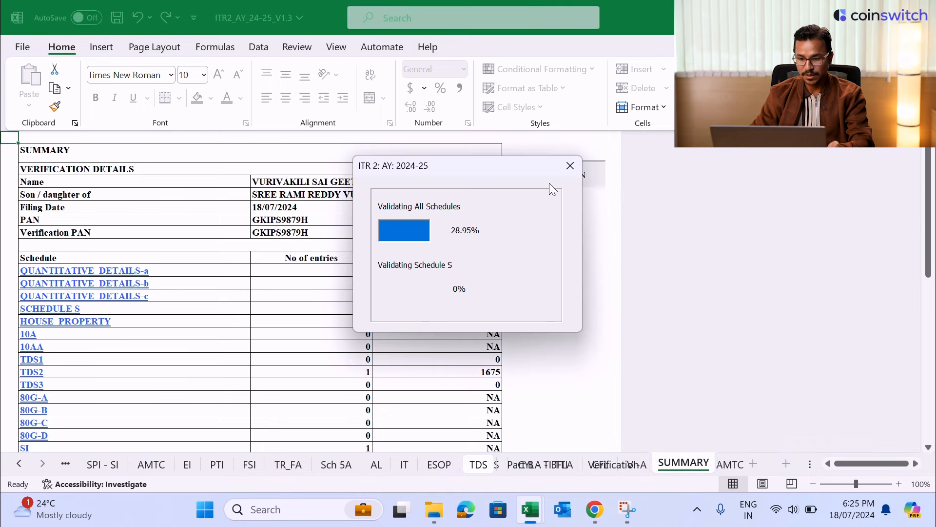